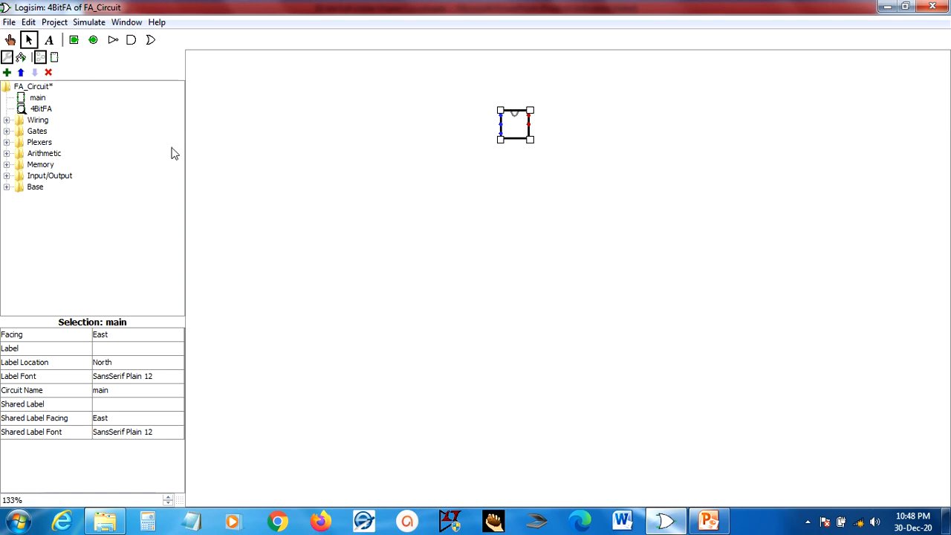
Step: Place three more main subcircuits in a column below the first and wire each block's Cout to the next block's uppermost input
{"action": "left_click", "coordinate": [37, 98]}
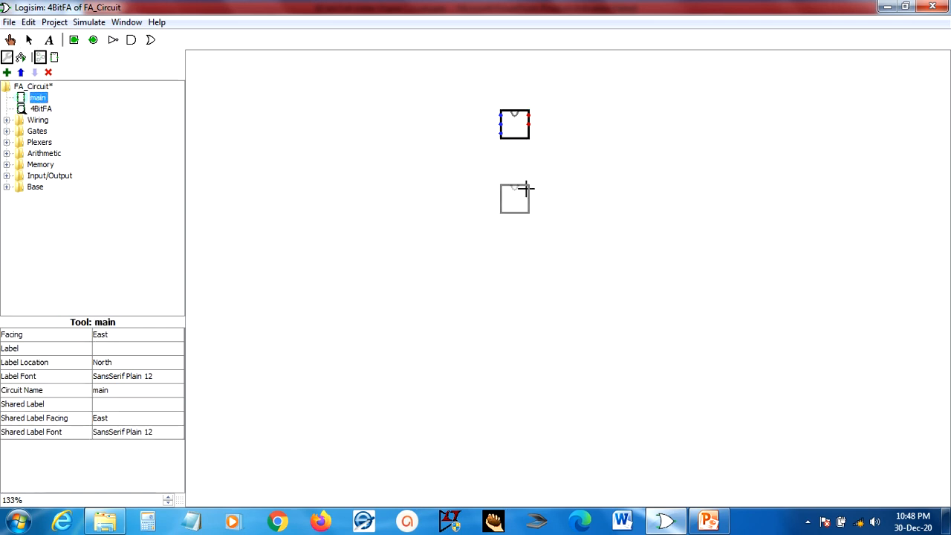
{"action": "left_click", "coordinate": [526, 190]}
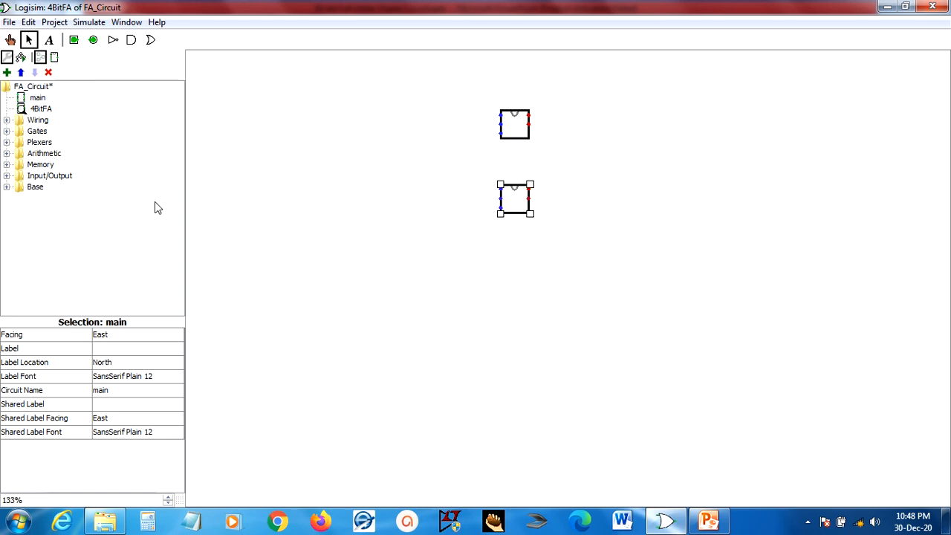
{"action": "left_click", "coordinate": [40, 99]}
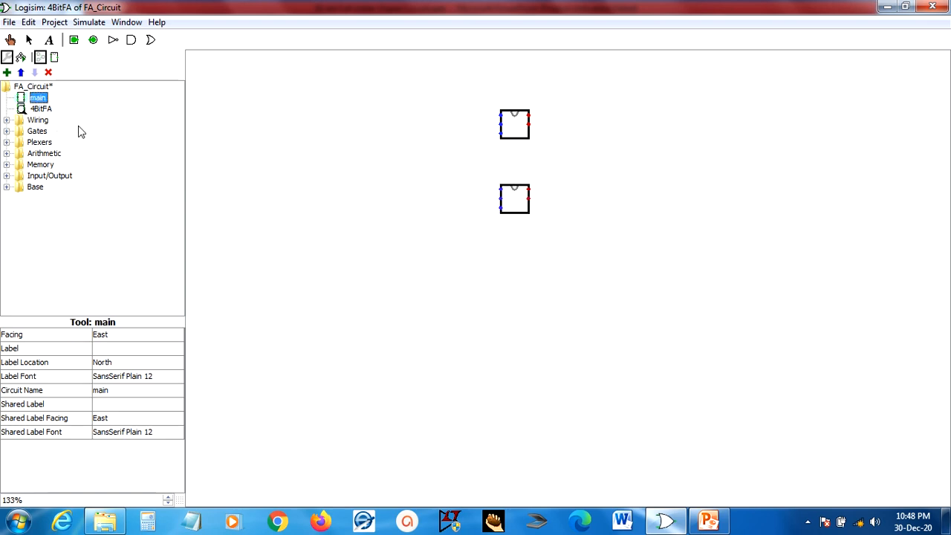
{"action": "left_click", "coordinate": [528, 255]}
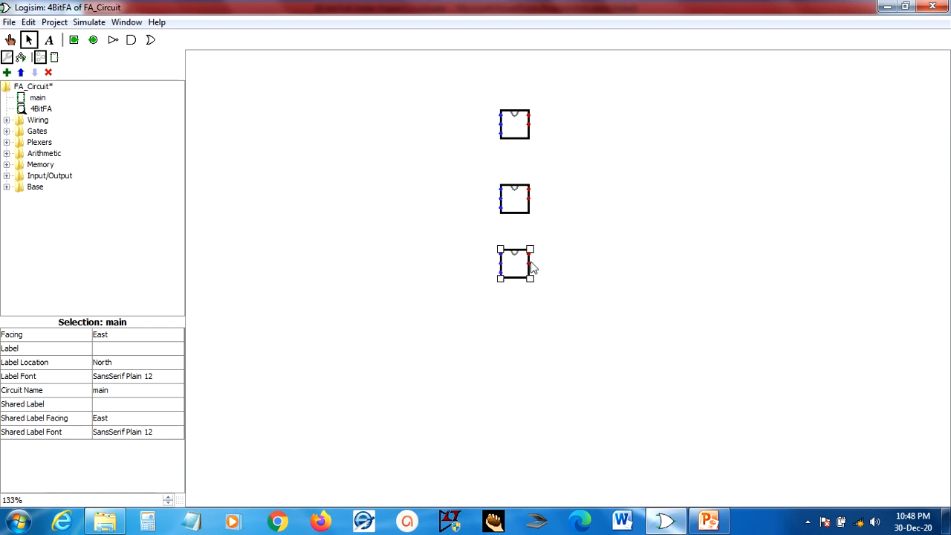
{"action": "left_click", "coordinate": [39, 99]}
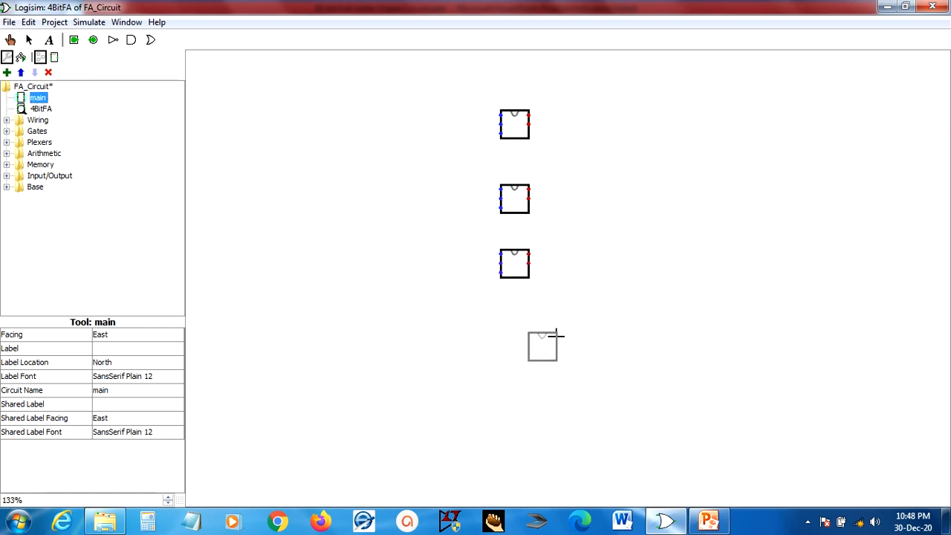
{"action": "left_click", "coordinate": [533, 323]}
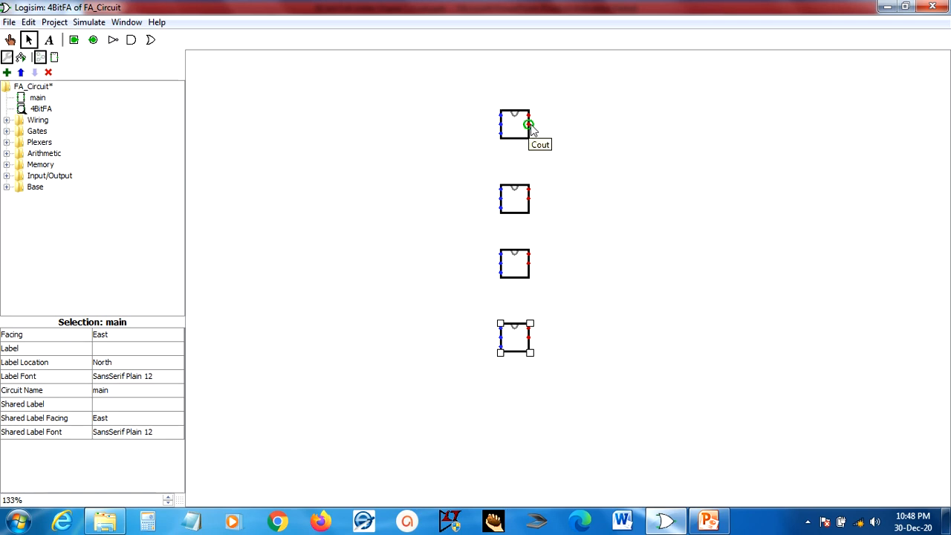
{"action": "left_click_drag", "start_coordinate": [529, 125], "coordinate": [492, 327]}
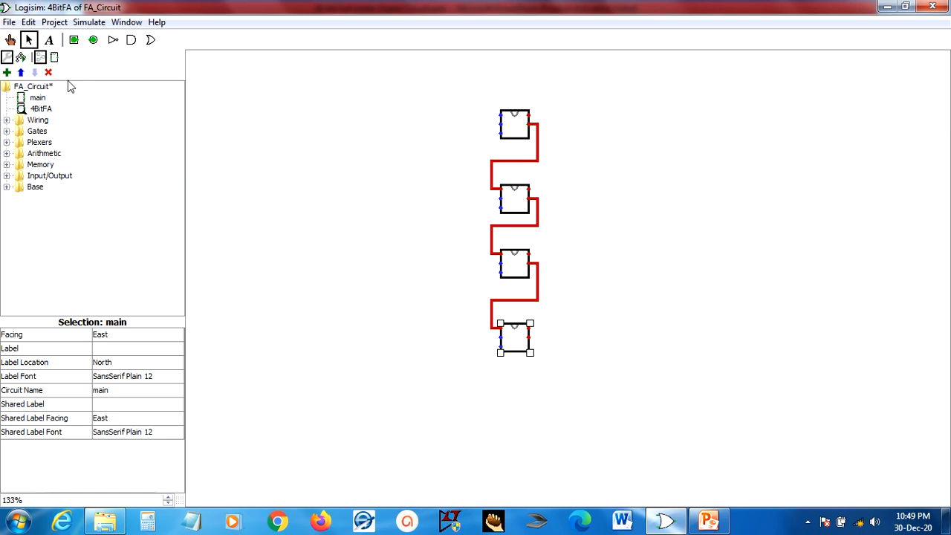
Step: Place two input pins west of the adder column, one level with the first block and one near the fourth
{"action": "left_click", "coordinate": [73, 40]}
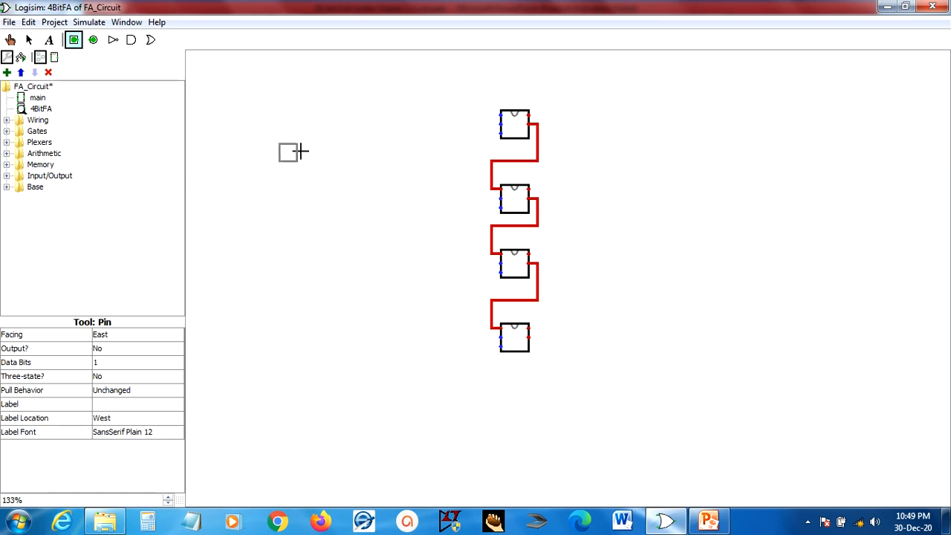
{"action": "left_click", "coordinate": [282, 111]}
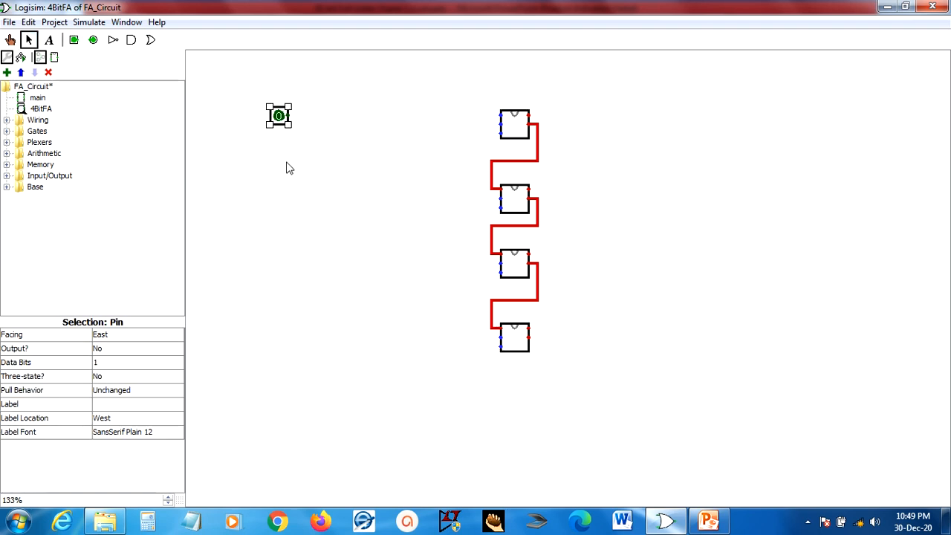
{"action": "left_click", "coordinate": [74, 39]}
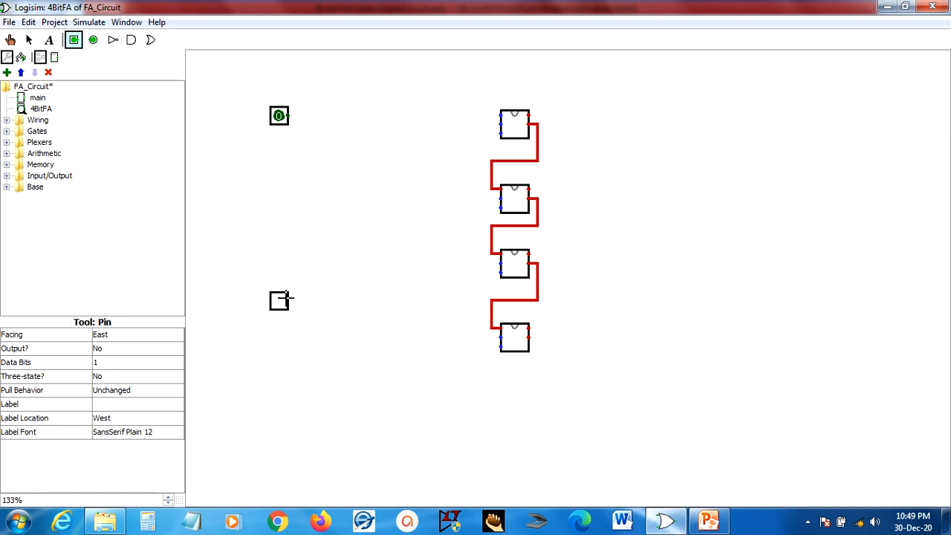
{"action": "left_click", "coordinate": [283, 299]}
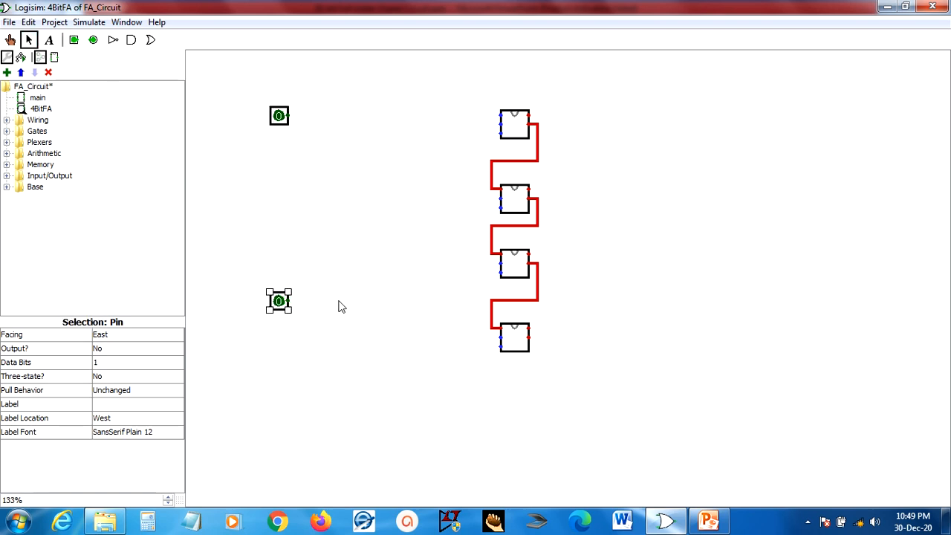
Step: Place a splitter just east of the upper input pin and set its fan out to 4
{"action": "left_click", "coordinate": [6, 120]}
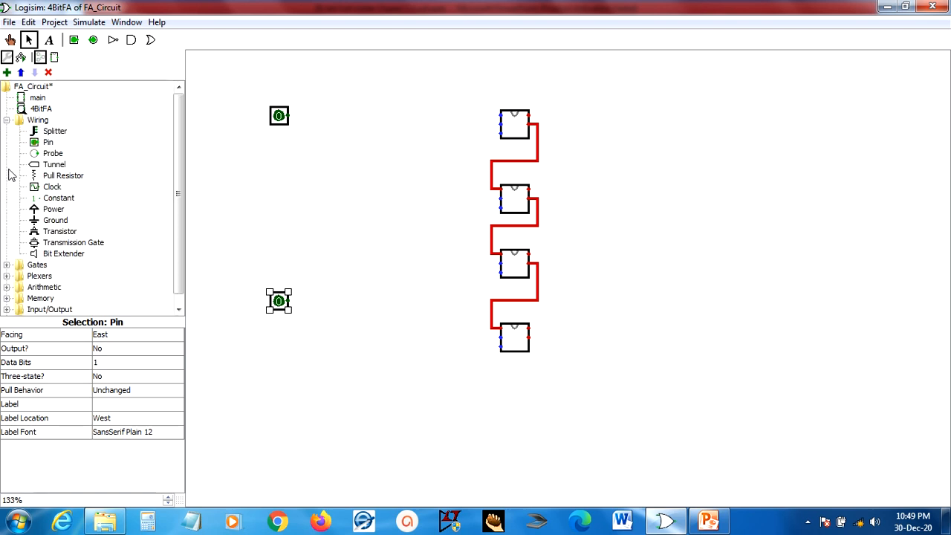
{"action": "left_click", "coordinate": [54, 133]}
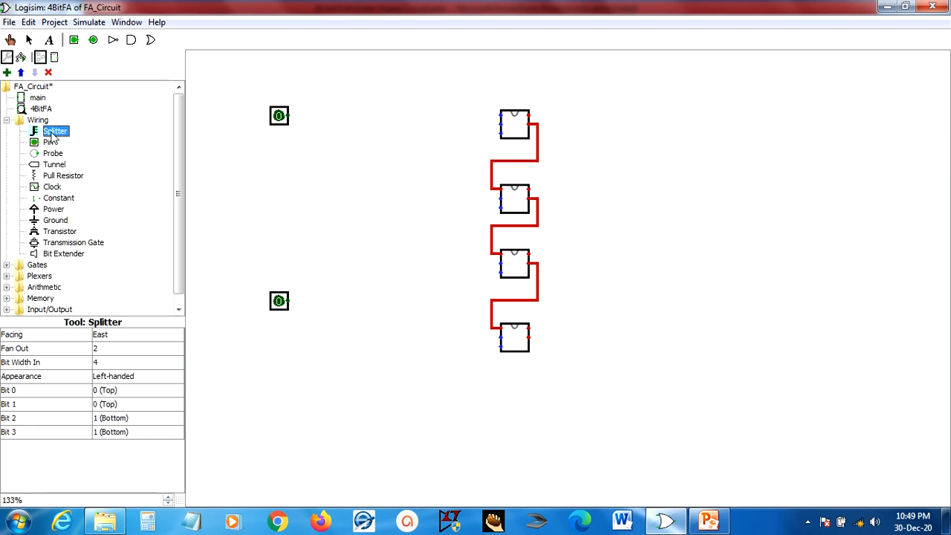
{"action": "left_click", "coordinate": [331, 111]}
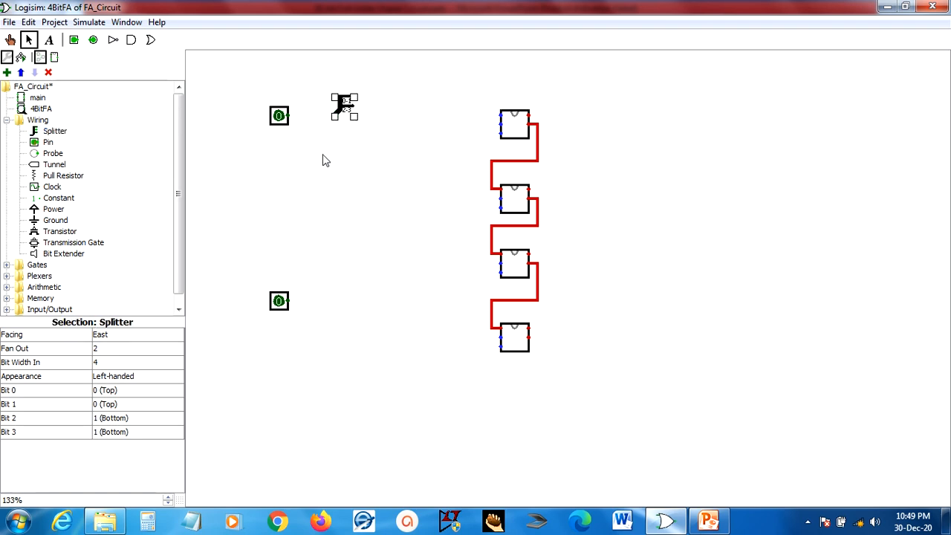
{"action": "left_click", "coordinate": [145, 351]}
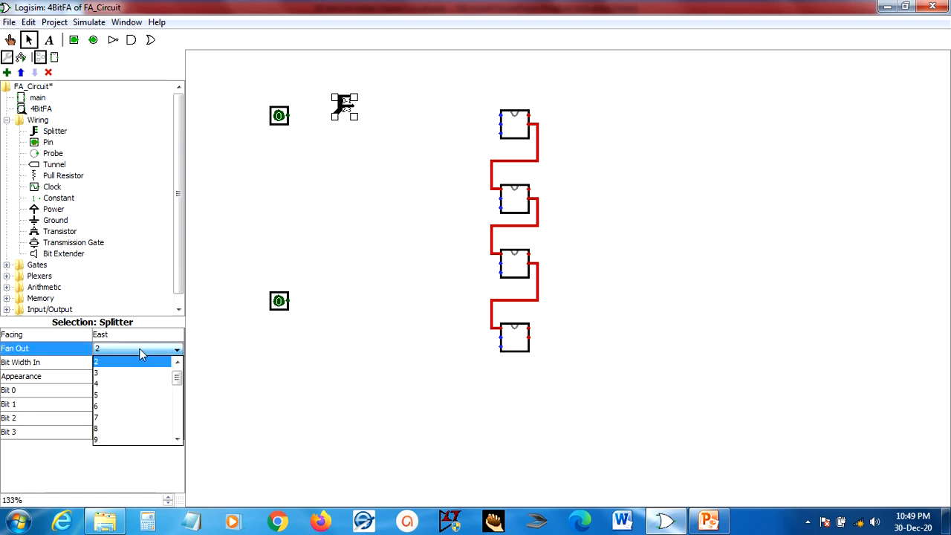
{"action": "left_click", "coordinate": [113, 386]}
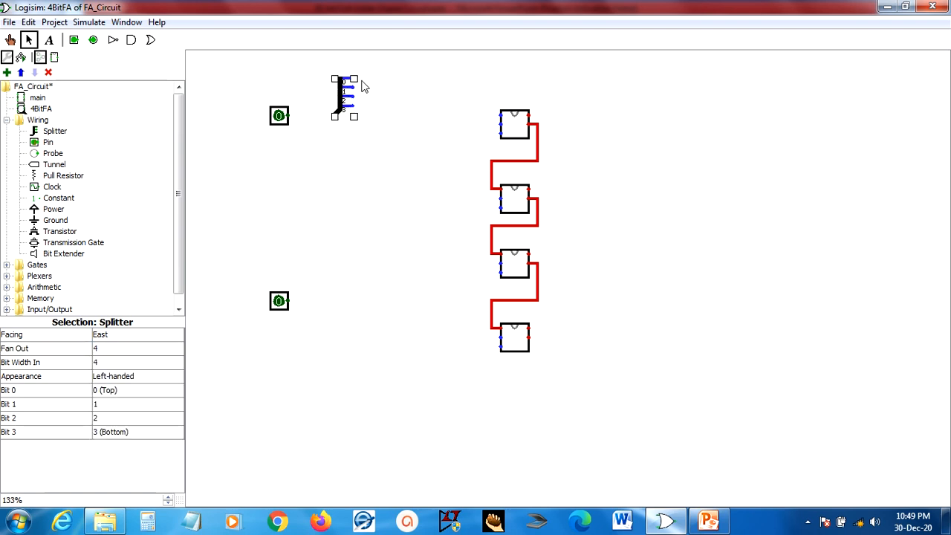
Step: Wire splitter outputs 0 to 3 to the middle inputs of the four adder blocks, in order from the first to the fourth
{"action": "mouse_move", "coordinate": [353, 79]}
{"action": "left_mouse_down"}
{"action": "mouse_move", "coordinate": [454, 79]}
{"action": "mouse_move", "coordinate": [436, 79]}
{"action": "mouse_move", "coordinate": [438, 125]}
{"action": "mouse_move", "coordinate": [501, 124]}
{"action": "left_mouse_up"}
{"action": "left_click_drag", "start_coordinate": [353, 86], "coordinate": [500, 198]}
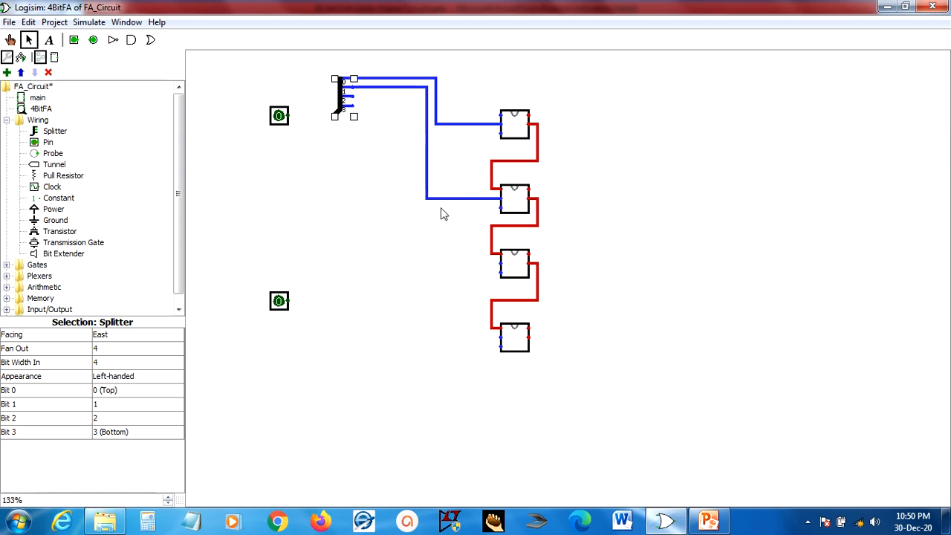
{"action": "left_click_drag", "start_coordinate": [353, 96], "coordinate": [502, 263]}
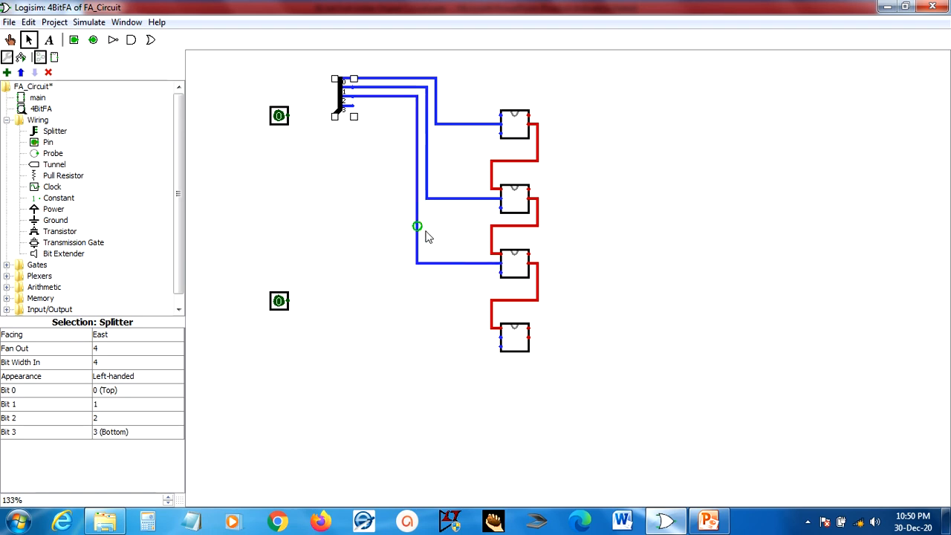
{"action": "mouse_move", "coordinate": [349, 105]}
{"action": "left_mouse_down"}
{"action": "mouse_move", "coordinate": [409, 123]}
{"action": "mouse_move", "coordinate": [425, 337]}
{"action": "mouse_move", "coordinate": [499, 343]}
{"action": "left_mouse_up"}
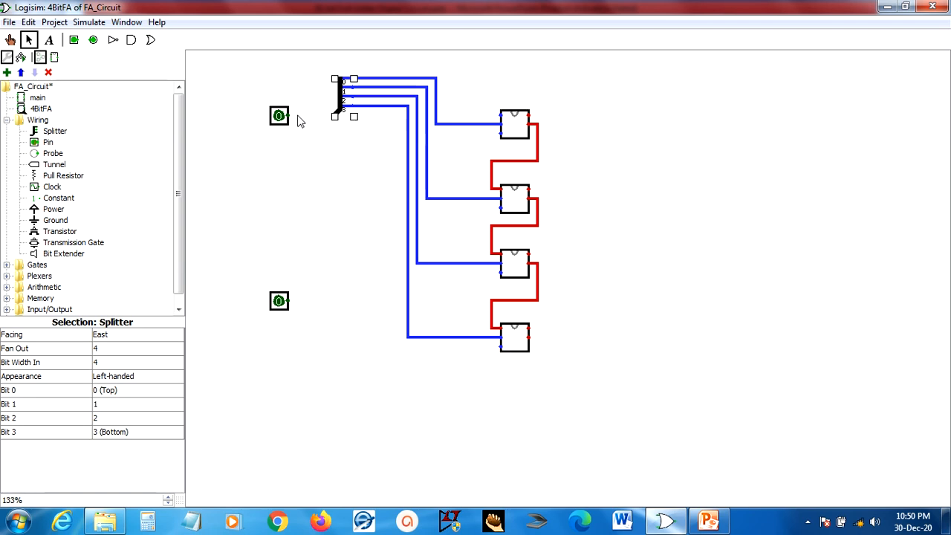
Step: Wire the upper input pin to the splitter's combined end and set the pin's data bits to 4
{"action": "left_click_drag", "start_coordinate": [289, 116], "coordinate": [335, 116]}
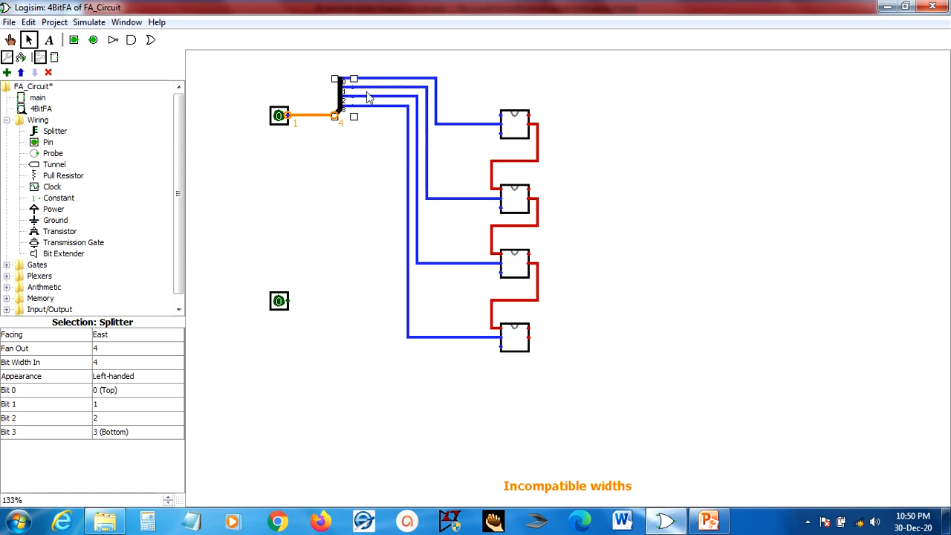
{"action": "left_click", "coordinate": [279, 118]}
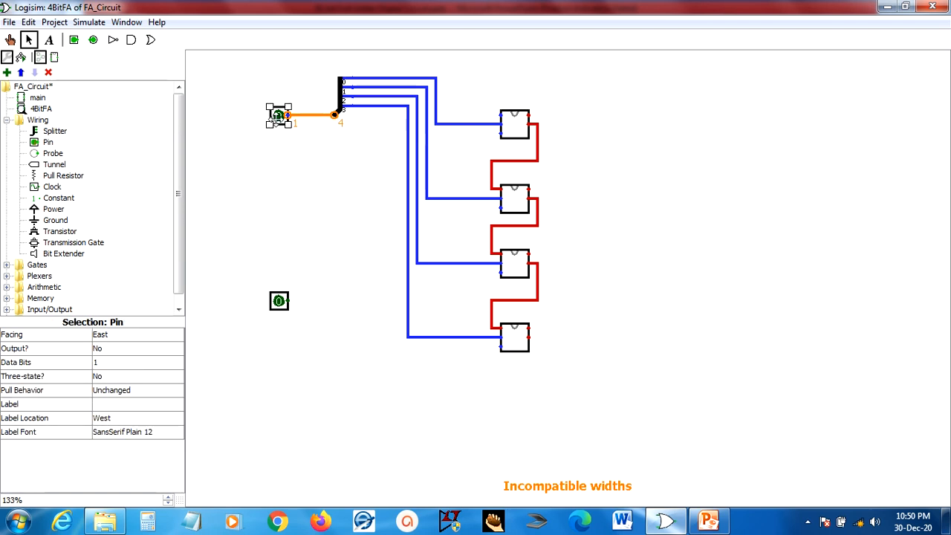
{"action": "left_click", "coordinate": [137, 365]}
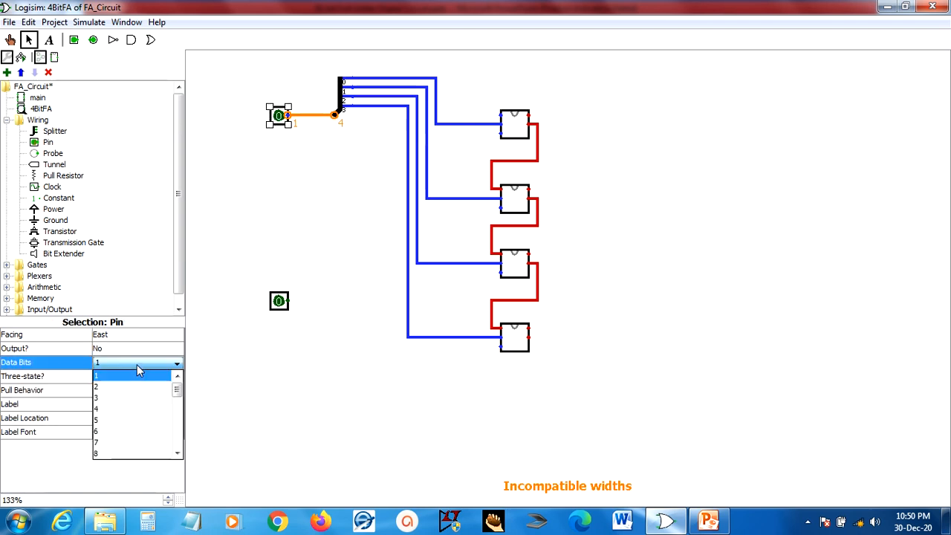
{"action": "left_click", "coordinate": [119, 411]}
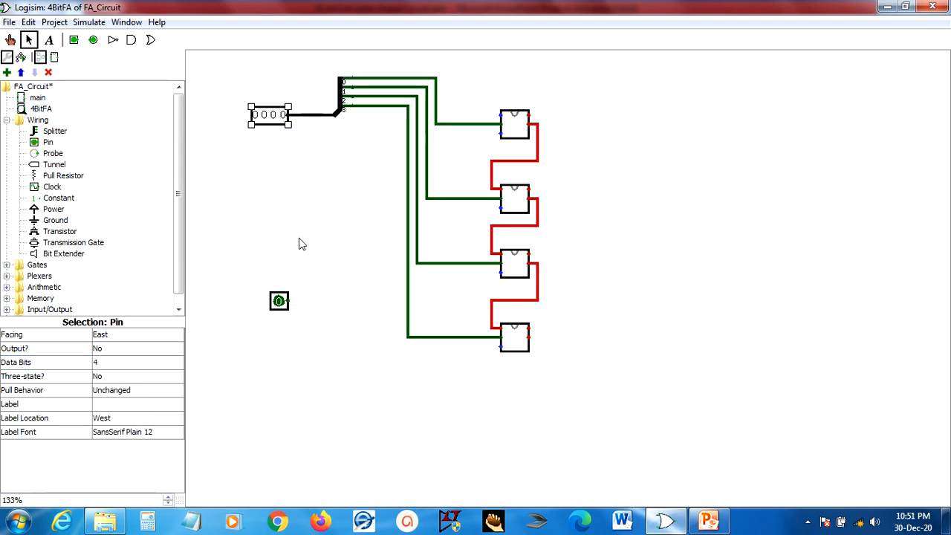
Step: Label the upper 4-bit input pin A4 and make its label font bold
{"action": "left_click", "coordinate": [123, 405]}
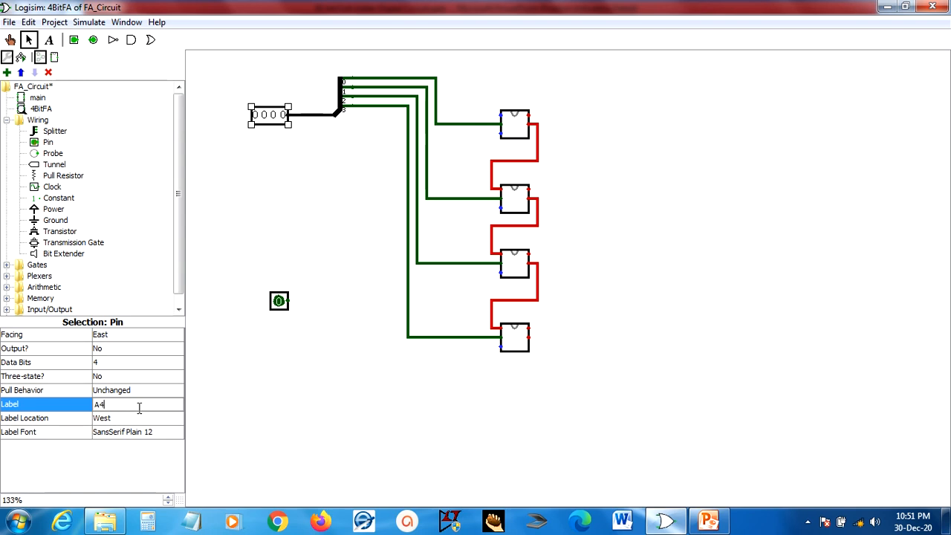
{"action": "type", "text": "A4"}
{"action": "key", "text": "Return"}
{"action": "left_click", "coordinate": [212, 380]}
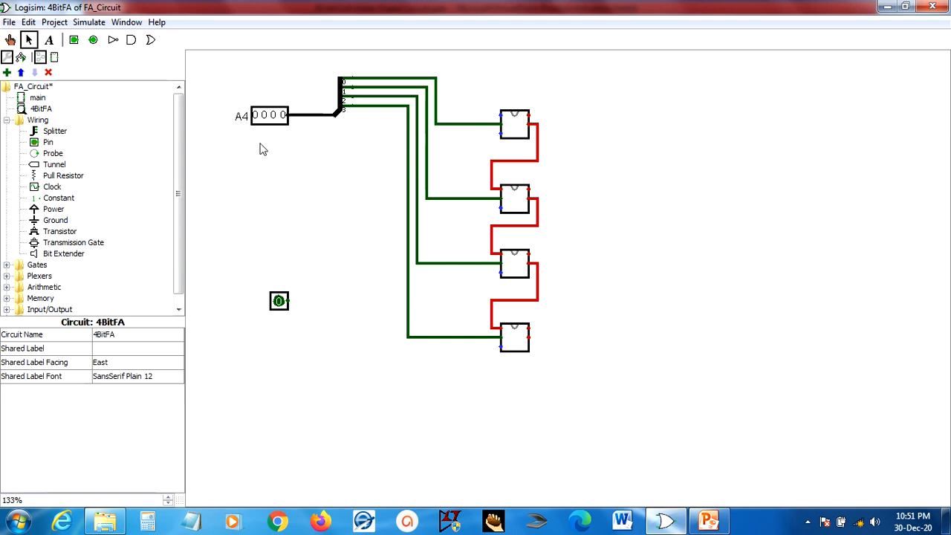
{"action": "left_click", "coordinate": [239, 117]}
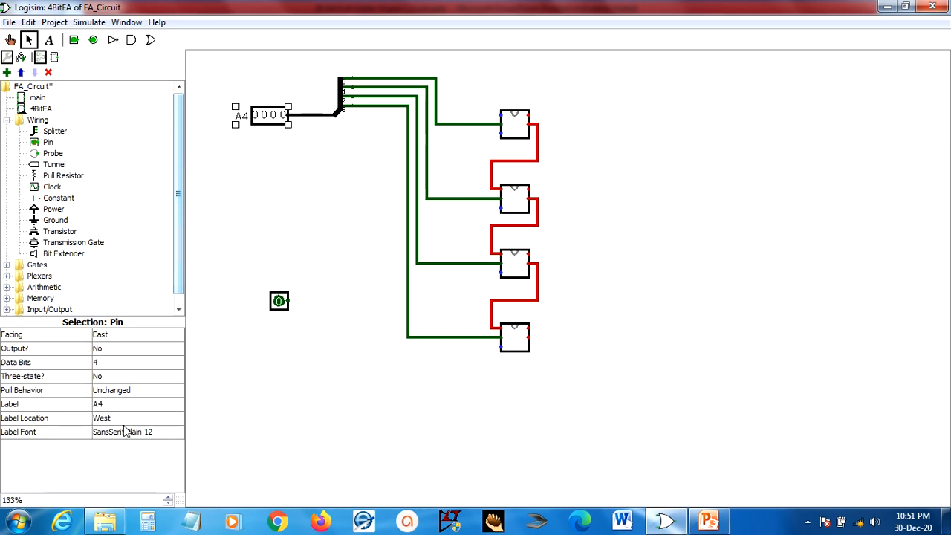
{"action": "left_click", "coordinate": [132, 432]}
{"action": "left_click", "coordinate": [196, 59]}
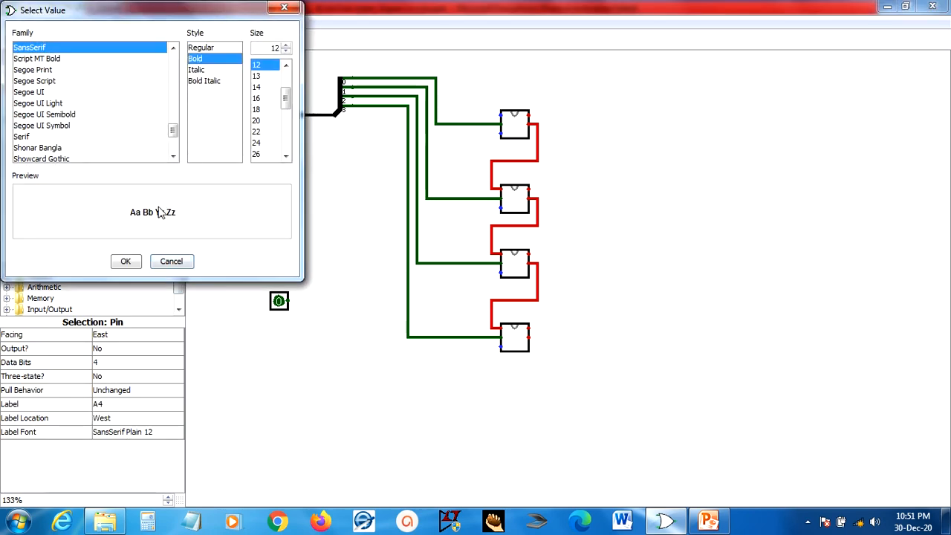
{"action": "left_click", "coordinate": [125, 261]}
{"action": "left_click", "coordinate": [388, 351]}
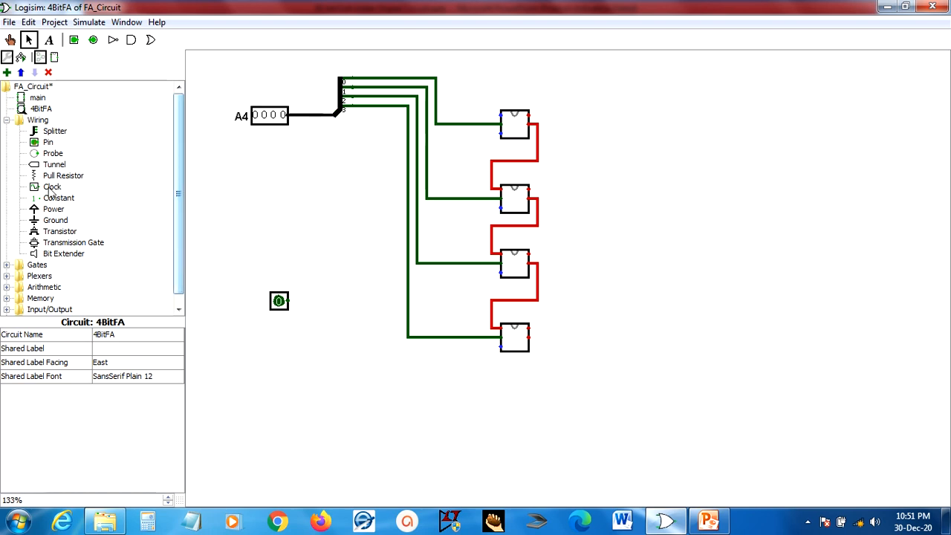
Step: Place a second splitter just east of the lower input pin and set its fan out to 4
{"action": "left_click", "coordinate": [51, 132]}
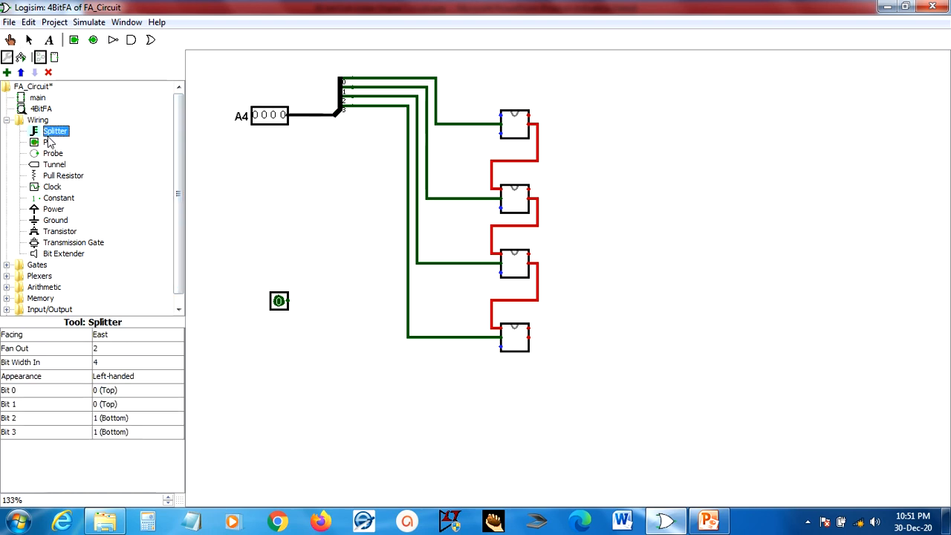
{"action": "left_click", "coordinate": [323, 292]}
{"action": "left_click", "coordinate": [116, 350]}
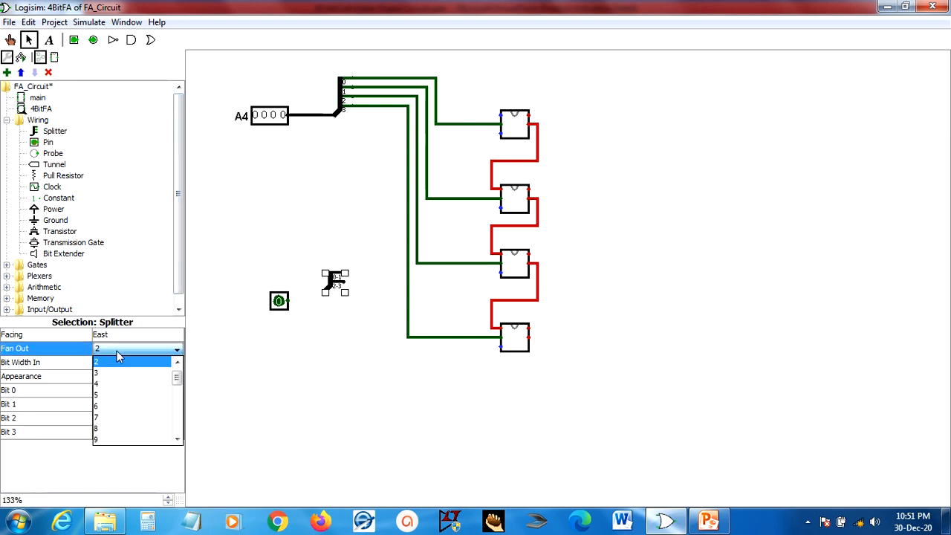
{"action": "left_click", "coordinate": [116, 383]}
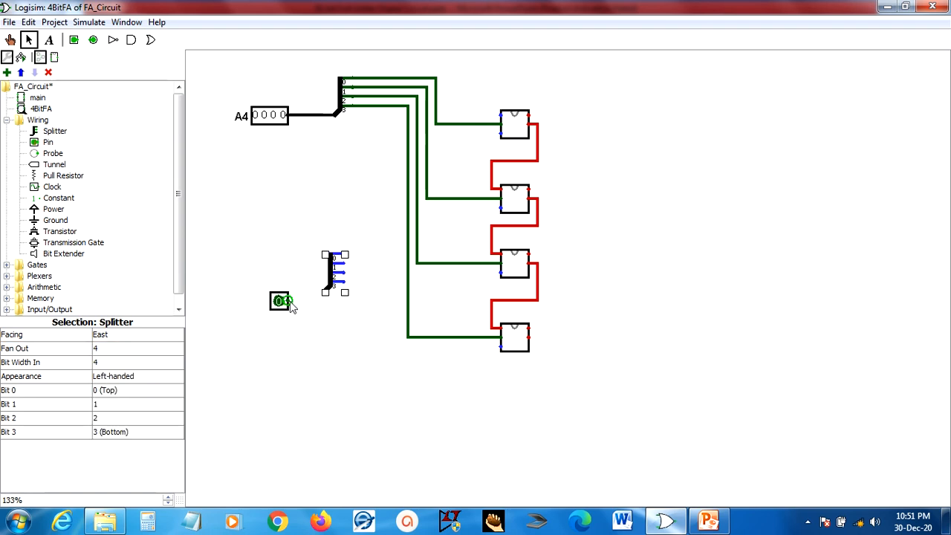
Step: Wire the lower input pin to the second splitter's combined end and set the pin's data bits to 4
{"action": "left_click_drag", "start_coordinate": [290, 302], "coordinate": [315, 294]}
{"action": "left_click_drag", "start_coordinate": [325, 295], "coordinate": [325, 294]}
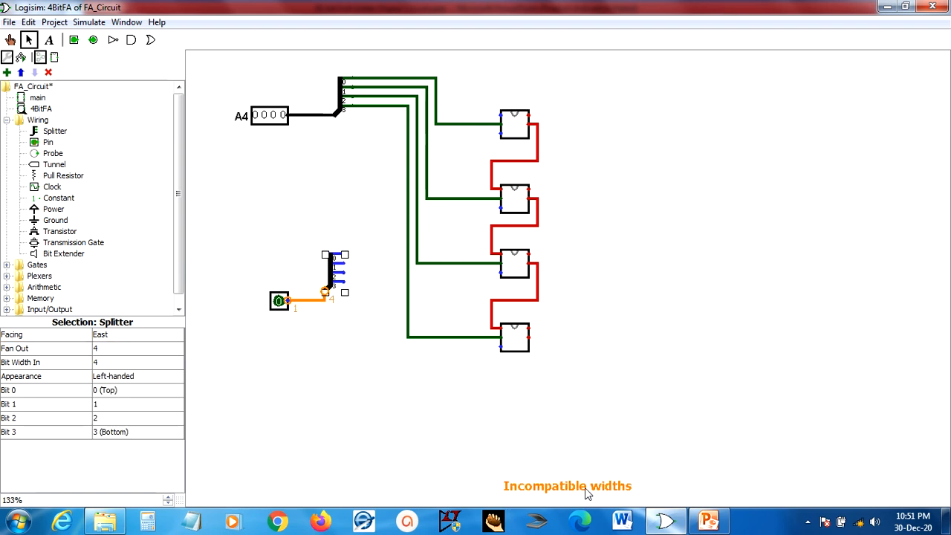
{"action": "left_click", "coordinate": [279, 300]}
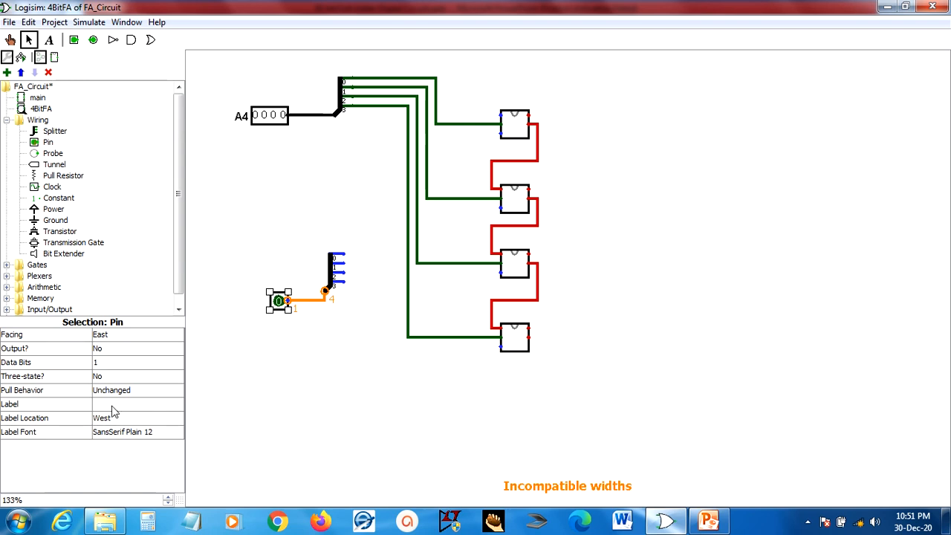
{"action": "left_click", "coordinate": [102, 364]}
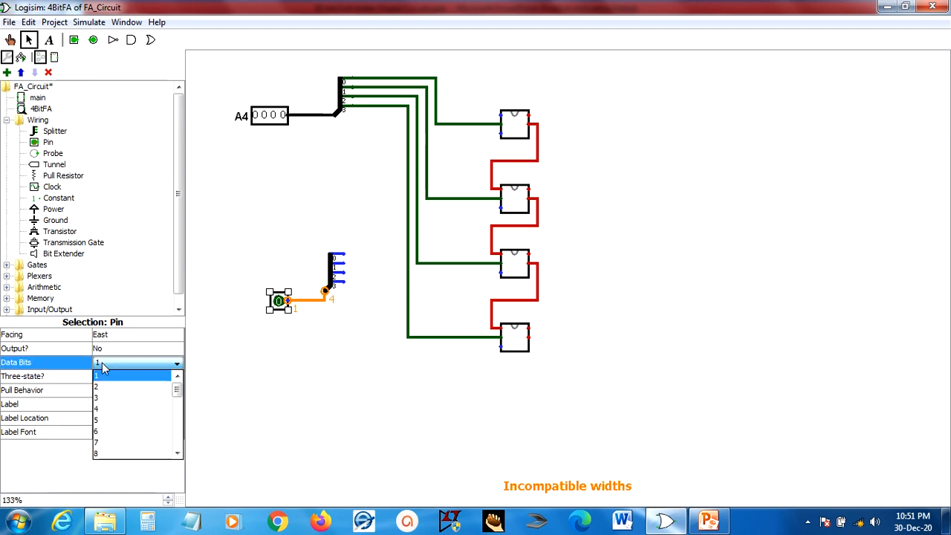
{"action": "left_click", "coordinate": [108, 409]}
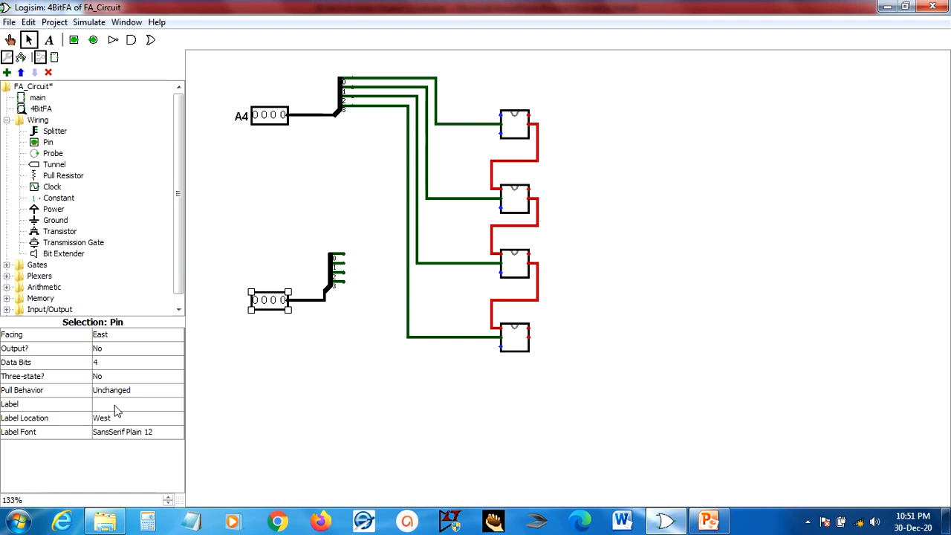
Step: Label the lower 4-bit input pin B4 and make its label font bold
{"action": "left_click", "coordinate": [115, 404]}
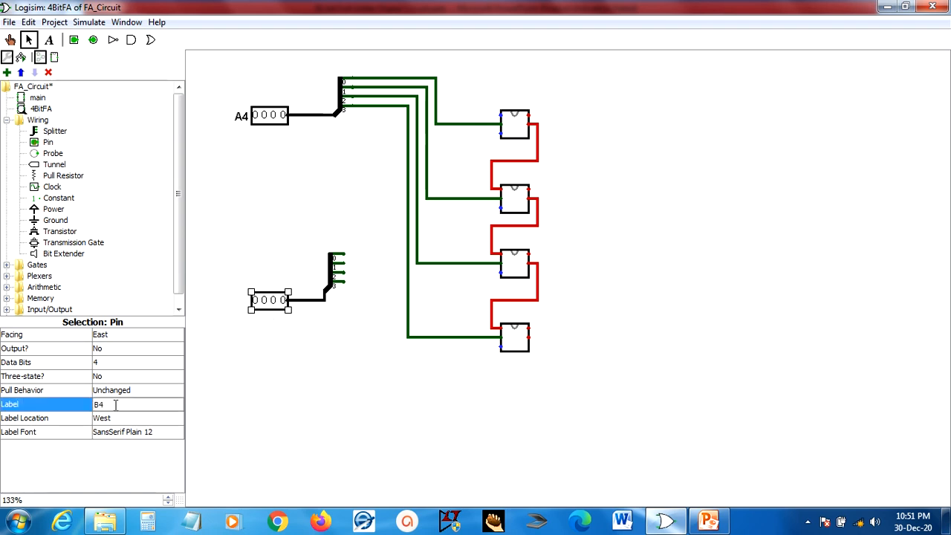
{"action": "key", "text": "Return"}
{"action": "left_click", "coordinate": [300, 376]}
{"action": "left_click", "coordinate": [240, 305]}
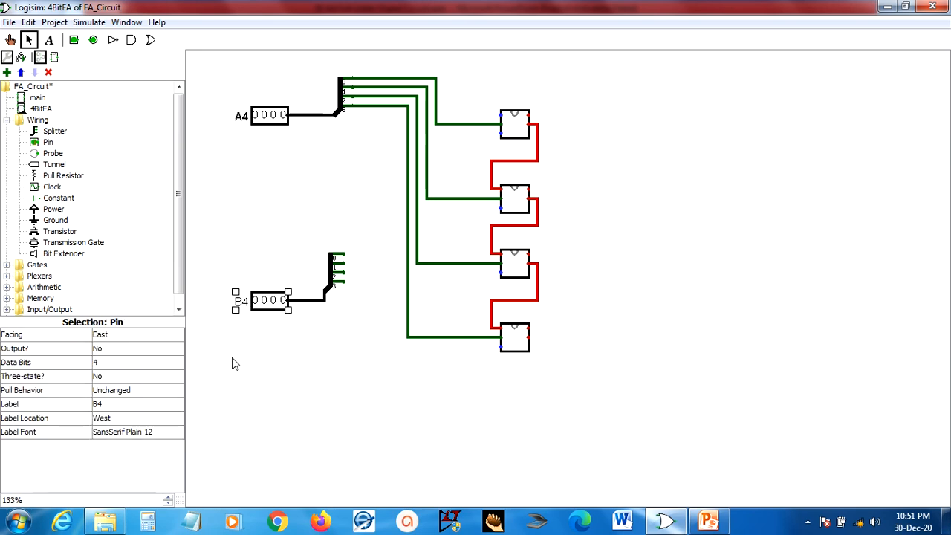
{"action": "left_click", "coordinate": [119, 433]}
{"action": "left_click", "coordinate": [202, 61]}
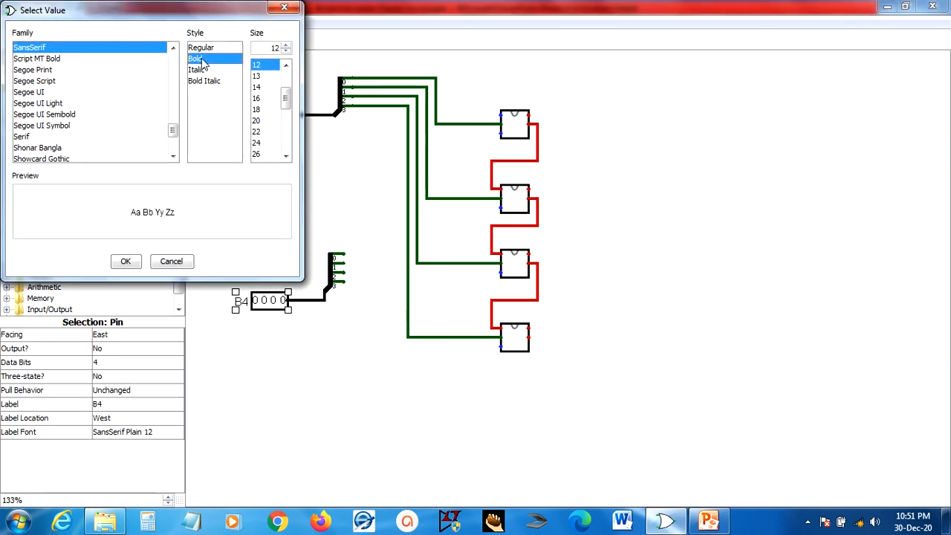
{"action": "left_click", "coordinate": [124, 262]}
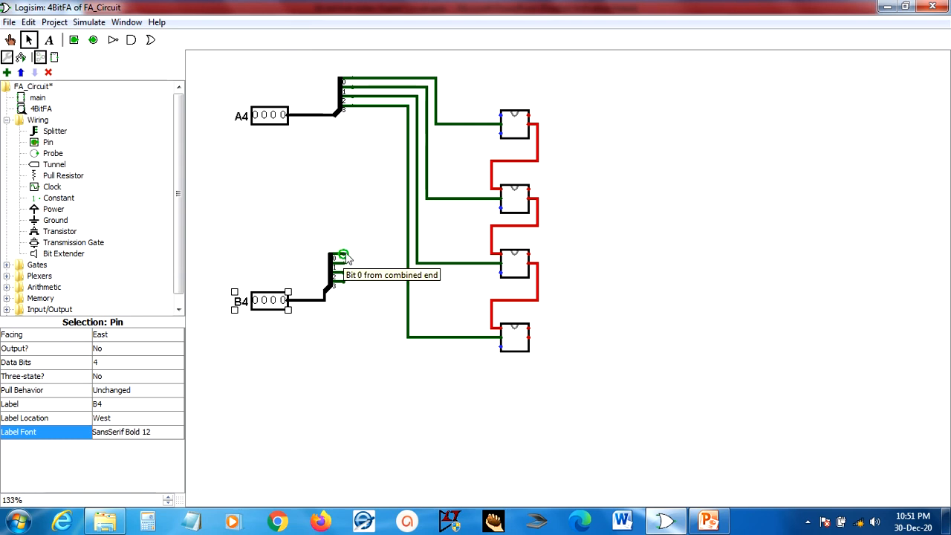
Step: Wire the B4 splitter's bits 0 to 3 to the lowest west-side input of each adder block, in order from first to fourth
{"action": "left_click_drag", "start_coordinate": [343, 255], "coordinate": [500, 138]}
{"action": "left_click_drag", "start_coordinate": [344, 265], "coordinate": [498, 211]}
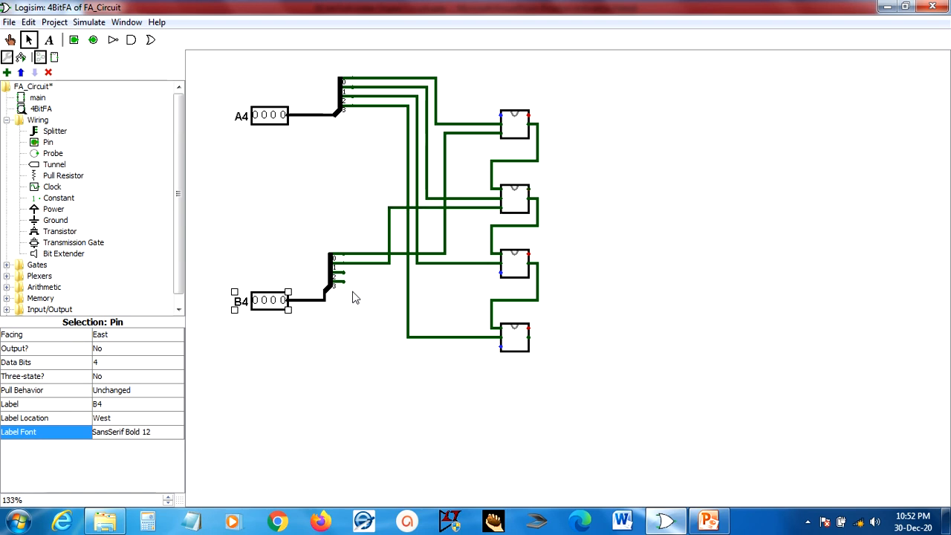
{"action": "left_click_drag", "start_coordinate": [344, 272], "coordinate": [499, 272]}
{"action": "left_click_drag", "start_coordinate": [344, 282], "coordinate": [502, 346]}
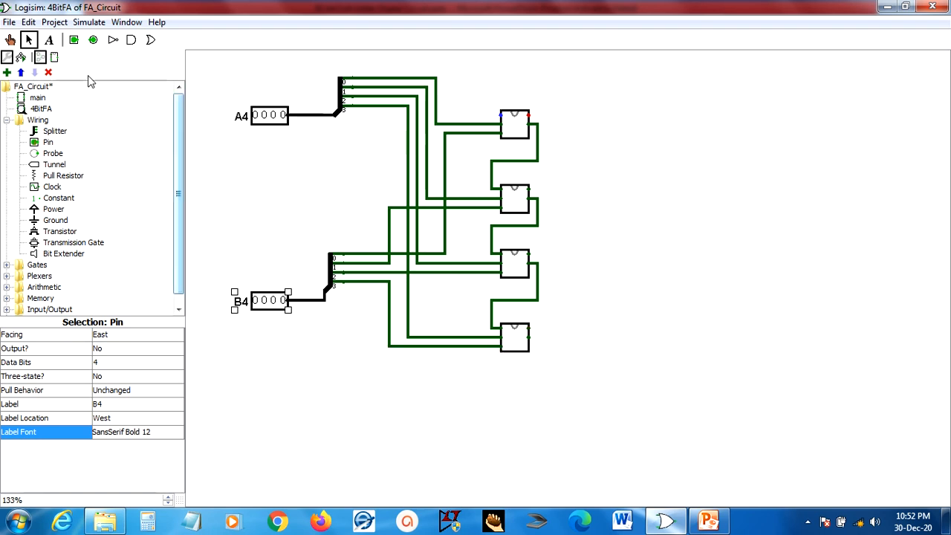
Step: Place a one-bit input pin above the first adder block and wire it to that block's carry-in
{"action": "left_click", "coordinate": [74, 41]}
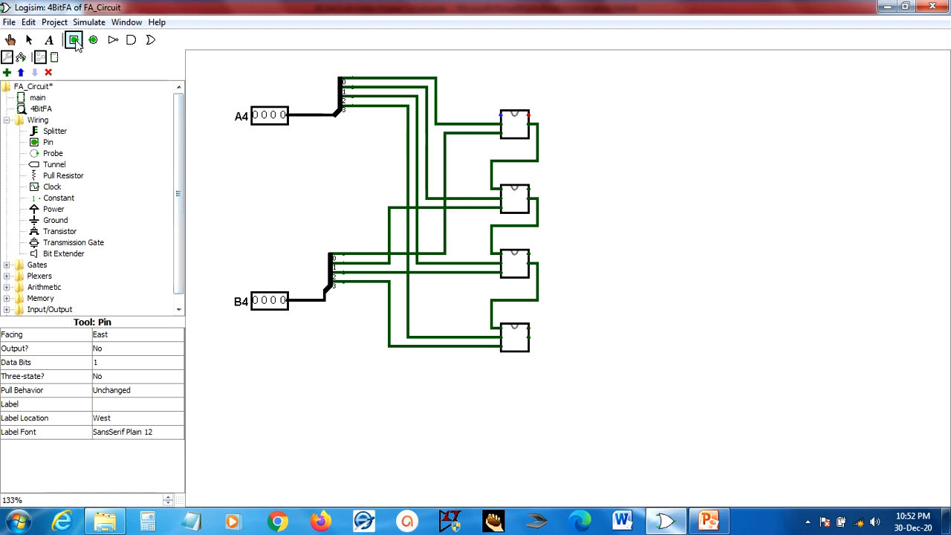
{"action": "left_click", "coordinate": [476, 84]}
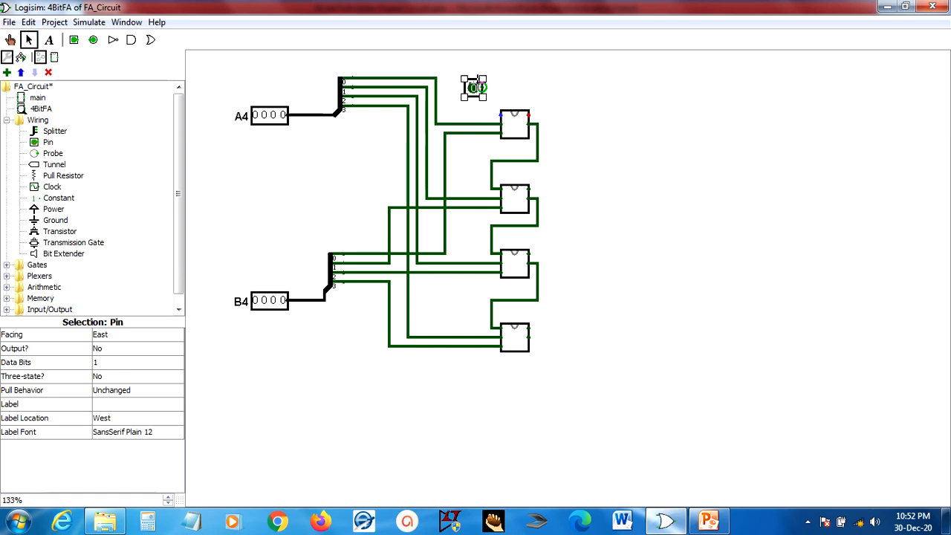
{"action": "left_click_drag", "start_coordinate": [485, 88], "coordinate": [496, 118]}
Step: Place an output pin east of the first adder block, label it Sum and make its label font bold
{"action": "left_click", "coordinate": [93, 39]}
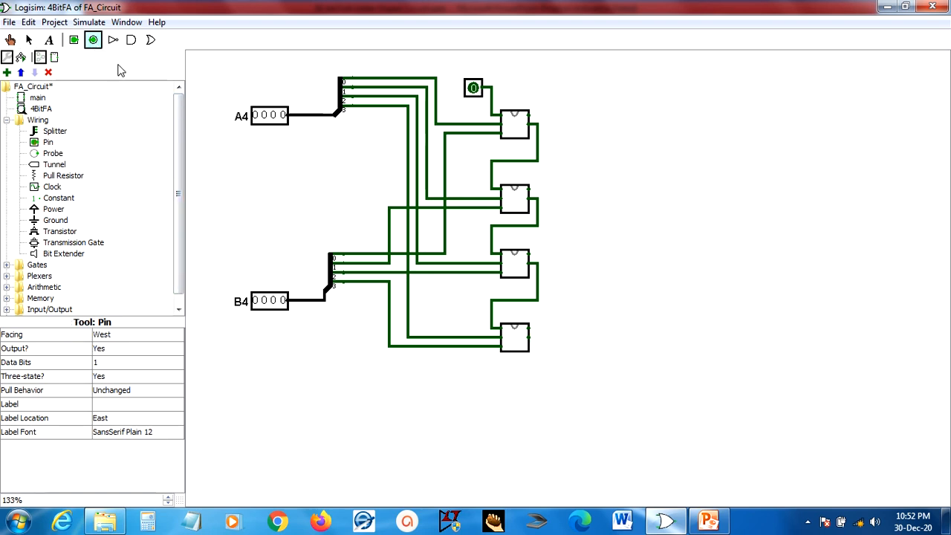
{"action": "left_click", "coordinate": [664, 143]}
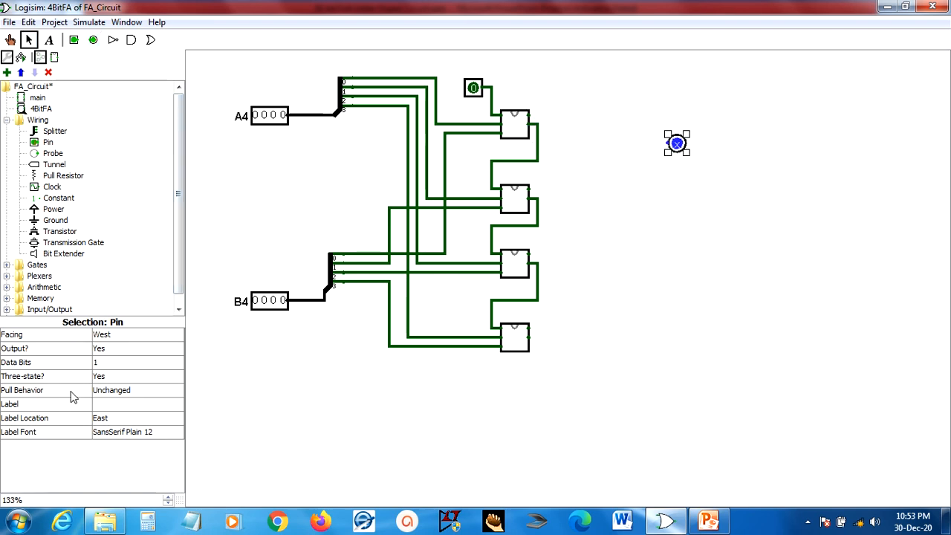
{"action": "left_click", "coordinate": [121, 405]}
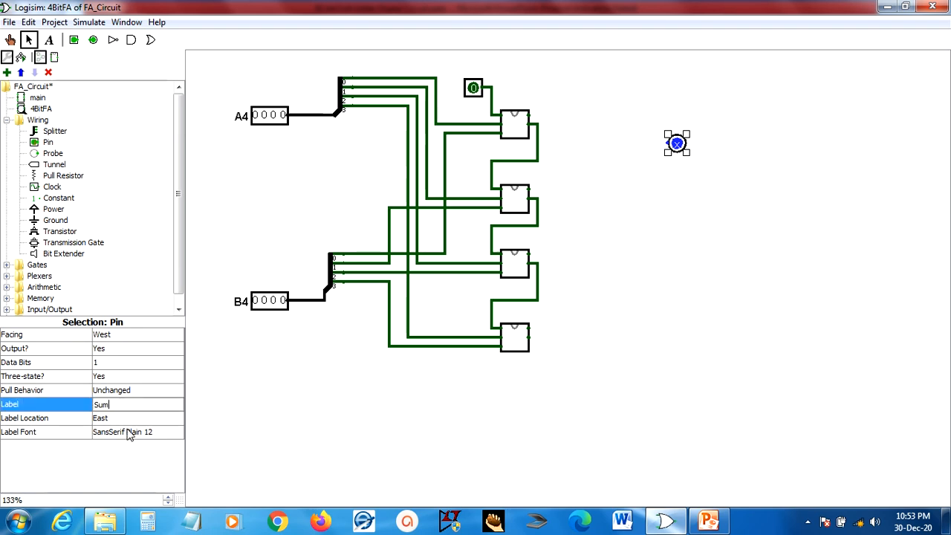
{"action": "type", "text": "Sum"}
{"action": "left_click", "coordinate": [128, 434]}
{"action": "left_click", "coordinate": [194, 59]}
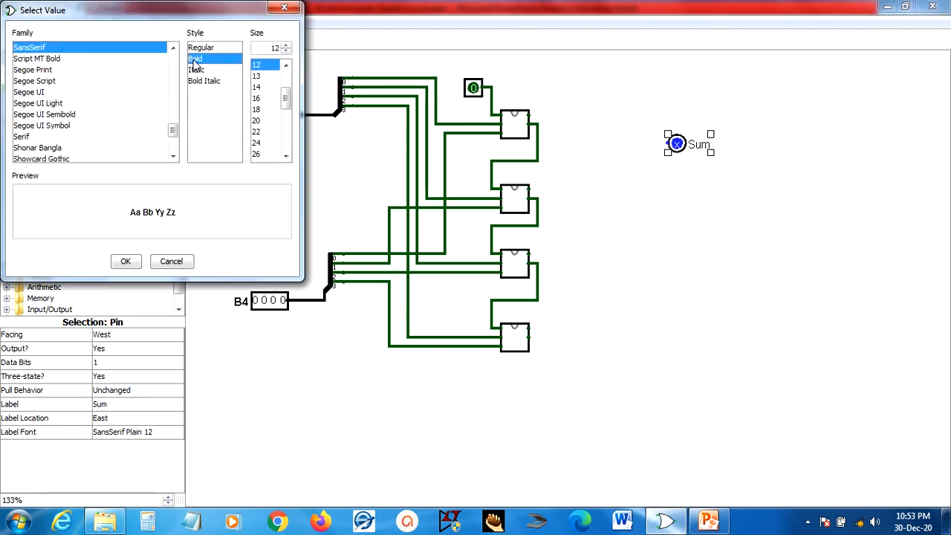
{"action": "left_click", "coordinate": [125, 261]}
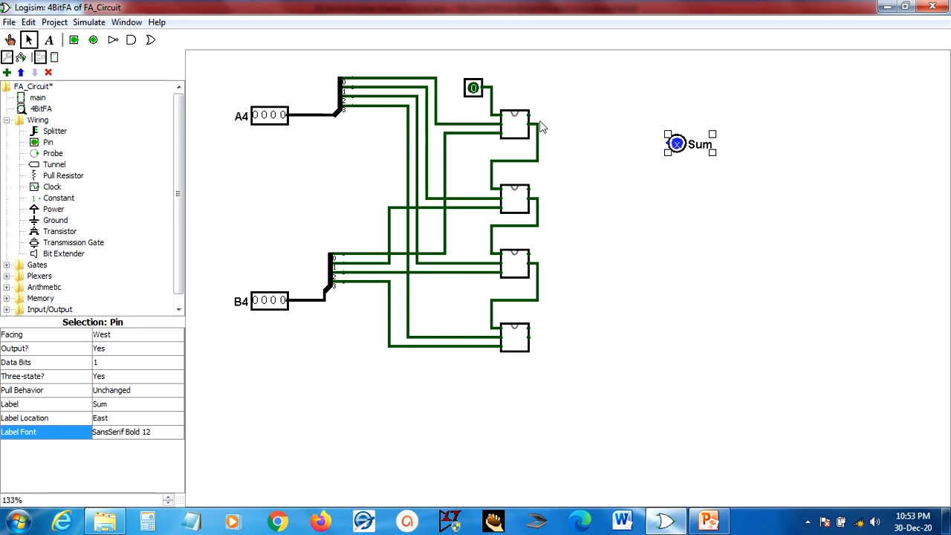
Step: Run a wire east from the first adder's sum output and place a west-facing splitter with fan out 4 near the Sum pin
{"action": "left_click_drag", "start_coordinate": [528, 115], "coordinate": [594, 119]}
{"action": "left_click", "coordinate": [58, 131]}
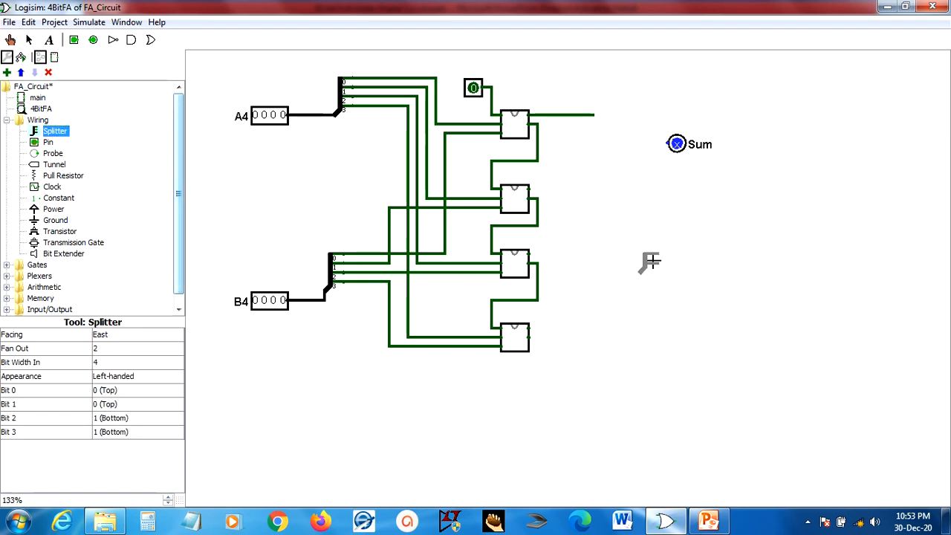
{"action": "left_click", "coordinate": [631, 149]}
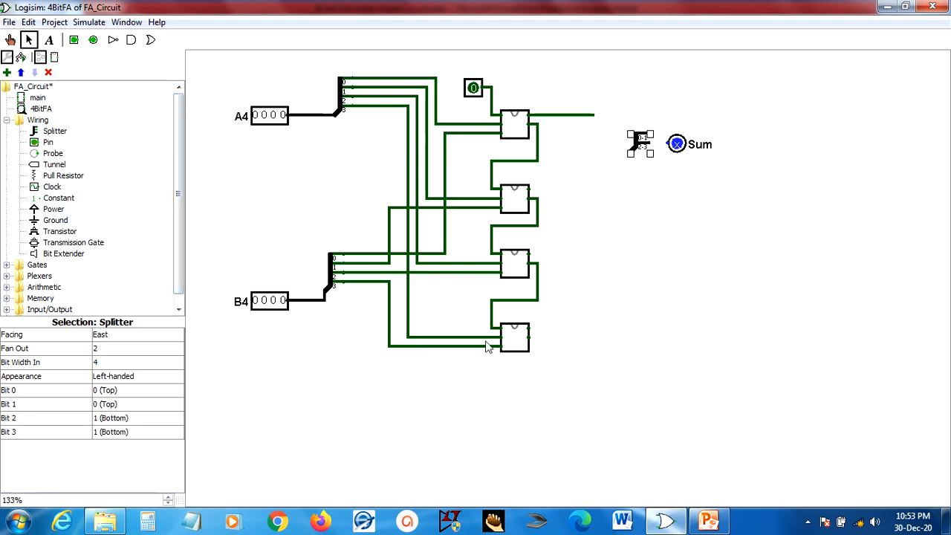
{"action": "left_click", "coordinate": [132, 349]}
{"action": "left_click", "coordinate": [122, 387]}
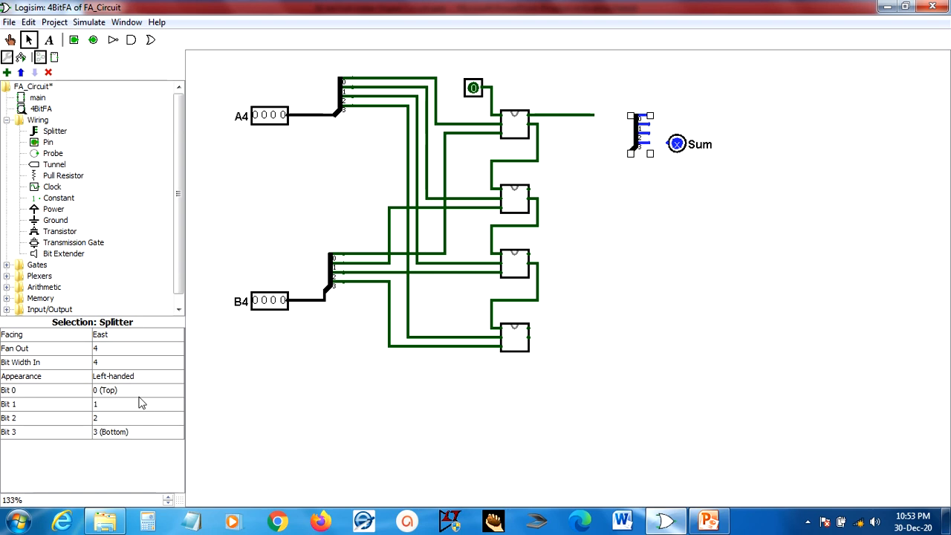
{"action": "left_click", "coordinate": [140, 335]}
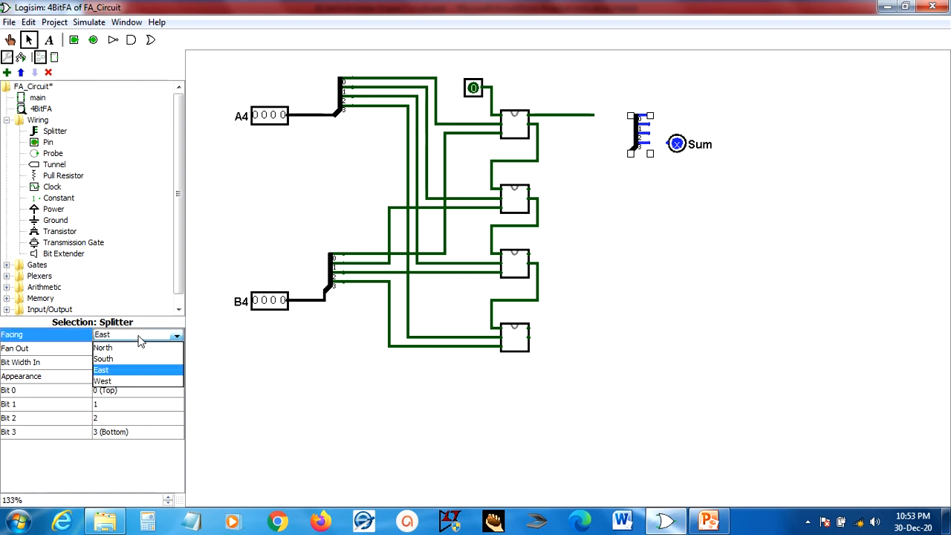
{"action": "left_click", "coordinate": [123, 383]}
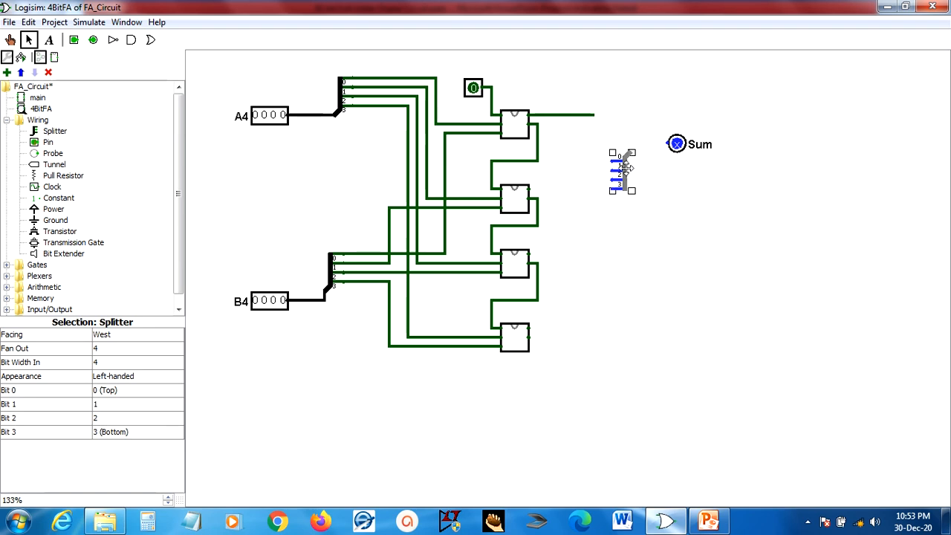
Step: Move the new splitter closer to the Sum pin, wire its combined end to it, and set the pin's data bits to 4
{"action": "mouse_move", "coordinate": [626, 168]}
{"action": "left_mouse_down"}
{"action": "mouse_move", "coordinate": [645, 168]}
{"action": "mouse_move", "coordinate": [675, 144]}
{"action": "left_mouse_up"}
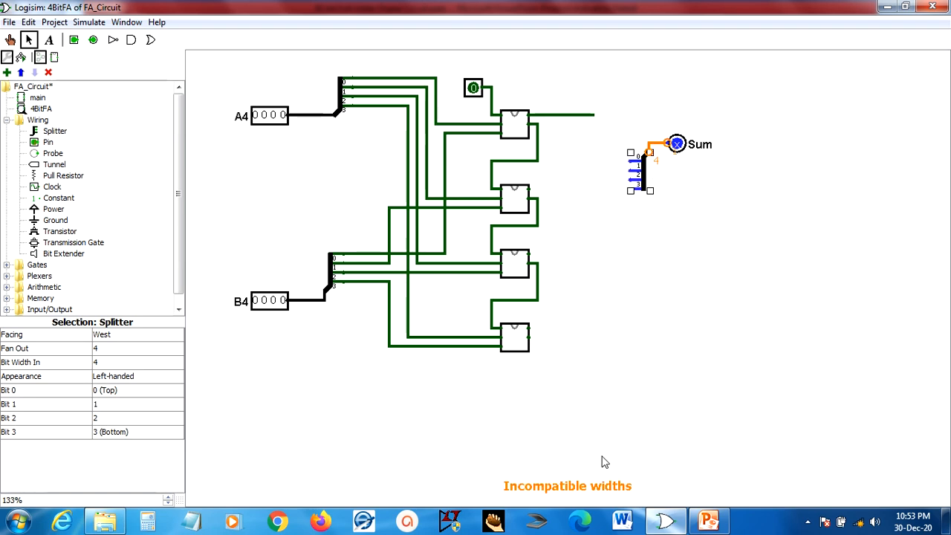
{"action": "left_click", "coordinate": [677, 144]}
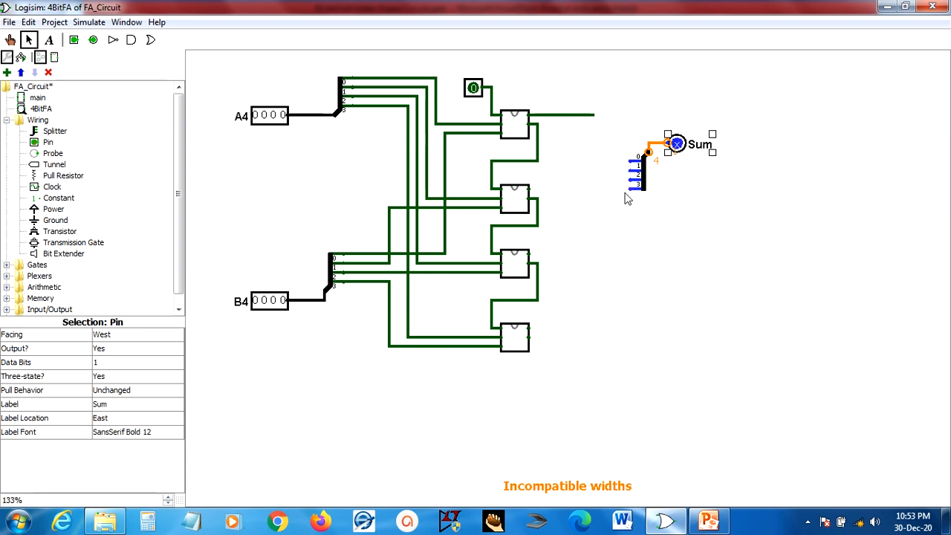
{"action": "left_click", "coordinate": [119, 363]}
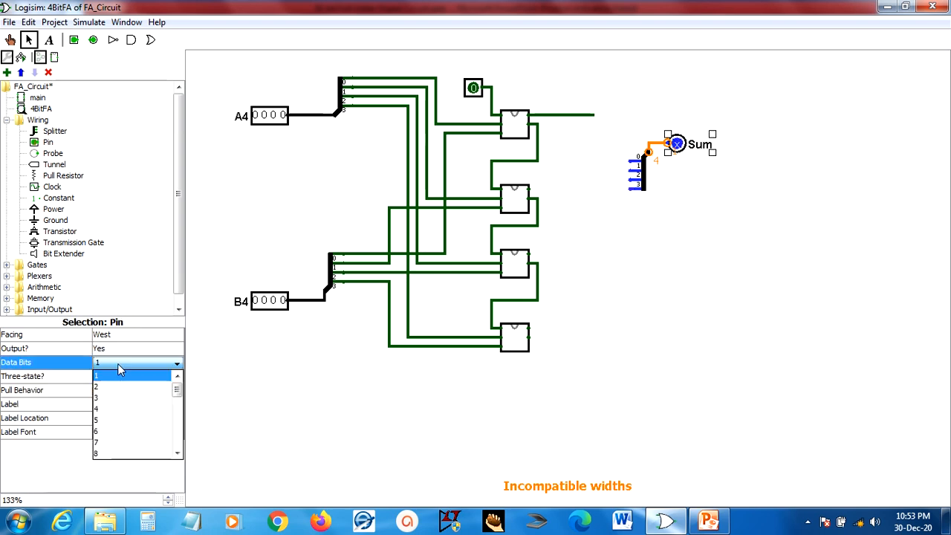
{"action": "left_click", "coordinate": [112, 408]}
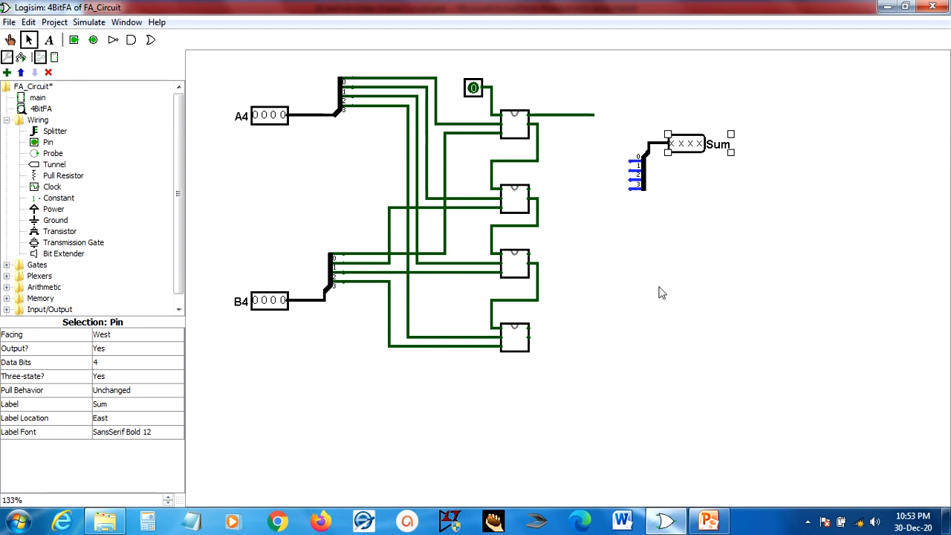
Step: Wire the sum outputs of the four adder blocks to bits 0 to 3 of the Sum splitter, in order
{"action": "mouse_move", "coordinate": [593, 116]}
{"action": "left_mouse_down"}
{"action": "mouse_move", "coordinate": [606, 166]}
{"action": "mouse_move", "coordinate": [633, 161]}
{"action": "left_mouse_up"}
{"action": "mouse_move", "coordinate": [530, 190]}
{"action": "left_mouse_down"}
{"action": "mouse_move", "coordinate": [583, 191]}
{"action": "mouse_move", "coordinate": [599, 170]}
{"action": "mouse_move", "coordinate": [634, 170]}
{"action": "left_mouse_up"}
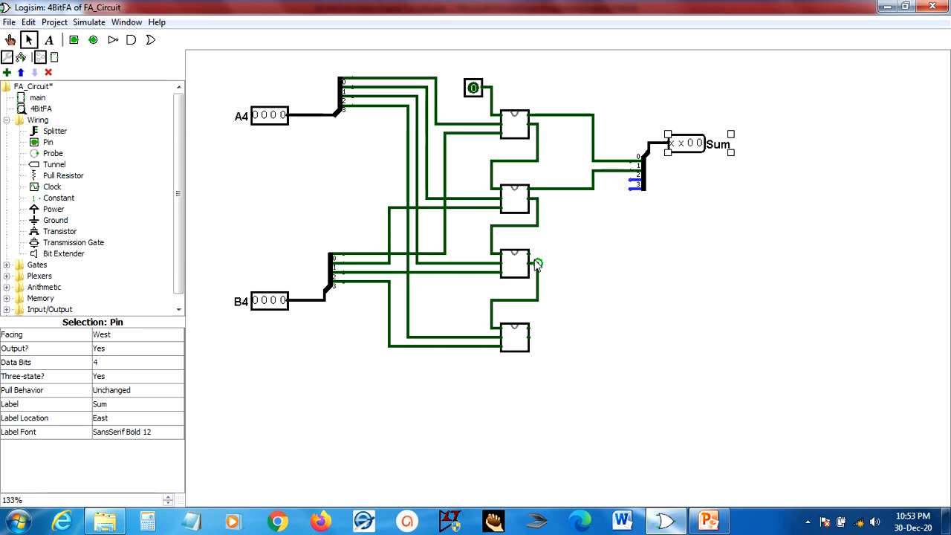
{"action": "mouse_move", "coordinate": [537, 262]}
{"action": "left_mouse_down"}
{"action": "mouse_move", "coordinate": [602, 248]}
{"action": "mouse_move", "coordinate": [603, 179]}
{"action": "mouse_move", "coordinate": [634, 179]}
{"action": "left_mouse_up"}
{"action": "mouse_move", "coordinate": [530, 328]}
{"action": "left_mouse_down"}
{"action": "mouse_move", "coordinate": [620, 324]}
{"action": "mouse_move", "coordinate": [630, 191]}
{"action": "left_mouse_up"}
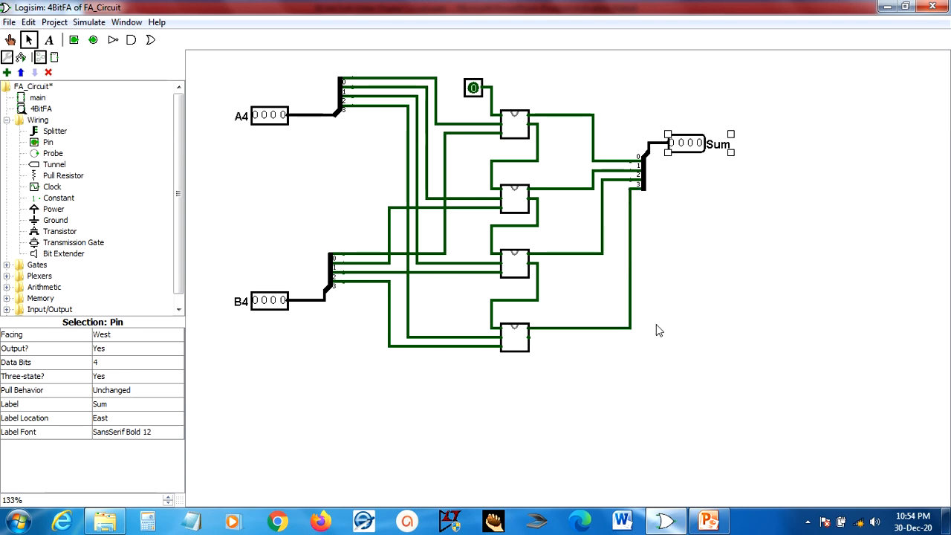
Step: Add a one-bit output pin east of the fourth adder block and wire that block's carry output to it
{"action": "left_click_drag", "start_coordinate": [529, 337], "coordinate": [695, 338]}
{"action": "left_click", "coordinate": [93, 41]}
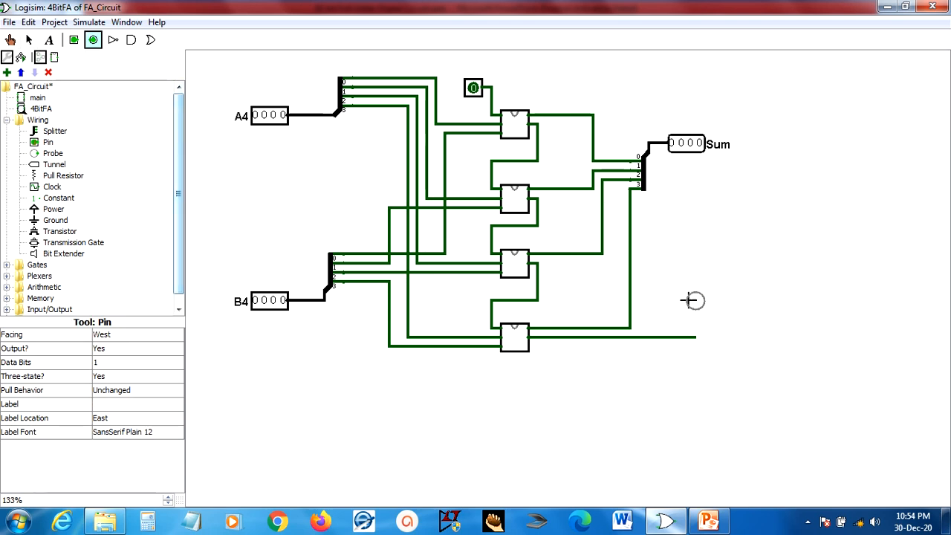
{"action": "left_click", "coordinate": [698, 336]}
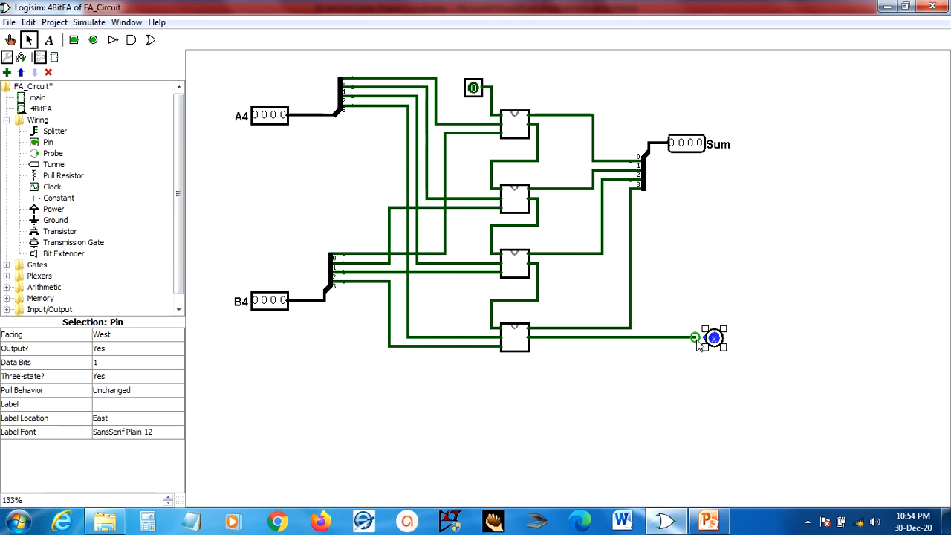
{"action": "left_click", "coordinate": [756, 182]}
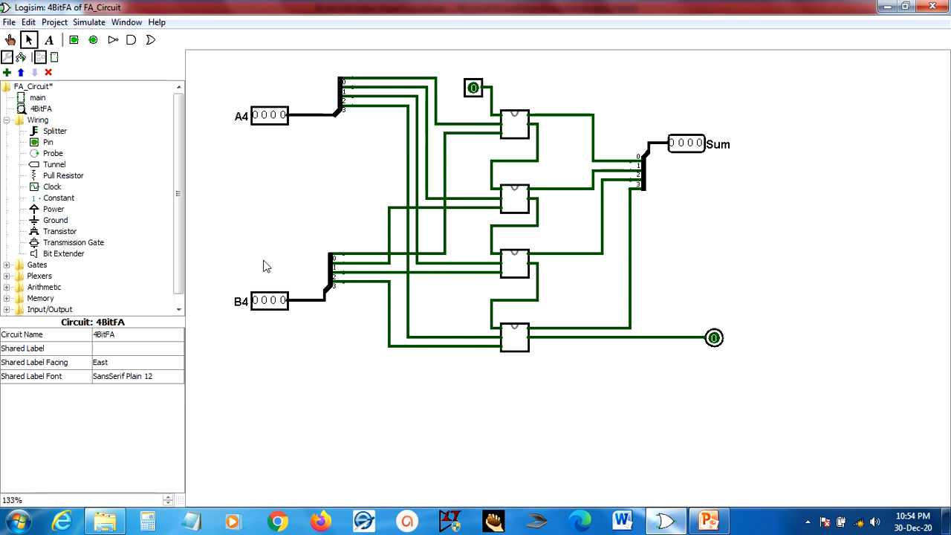
Step: Test the circuit by setting all four bits of the A4 input to 1 with the Poke tool
{"action": "left_click", "coordinate": [9, 41]}
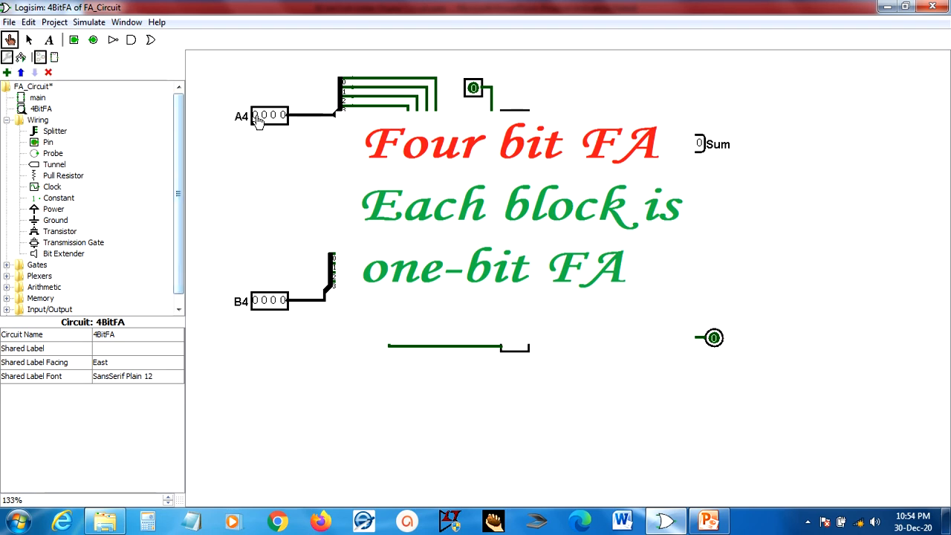
{"action": "left_click", "coordinate": [257, 116]}
{"action": "left_click", "coordinate": [266, 116]}
{"action": "left_click", "coordinate": [274, 116]}
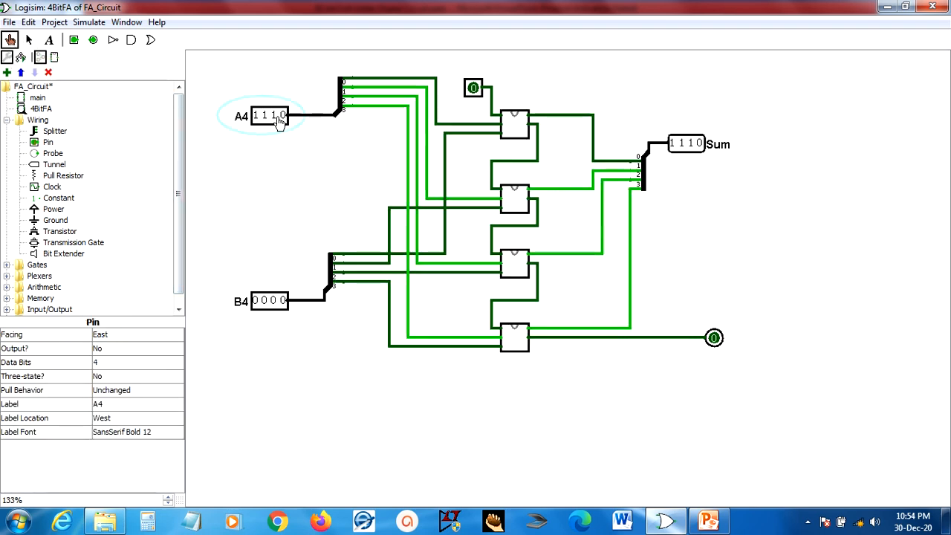
{"action": "left_click", "coordinate": [282, 117]}
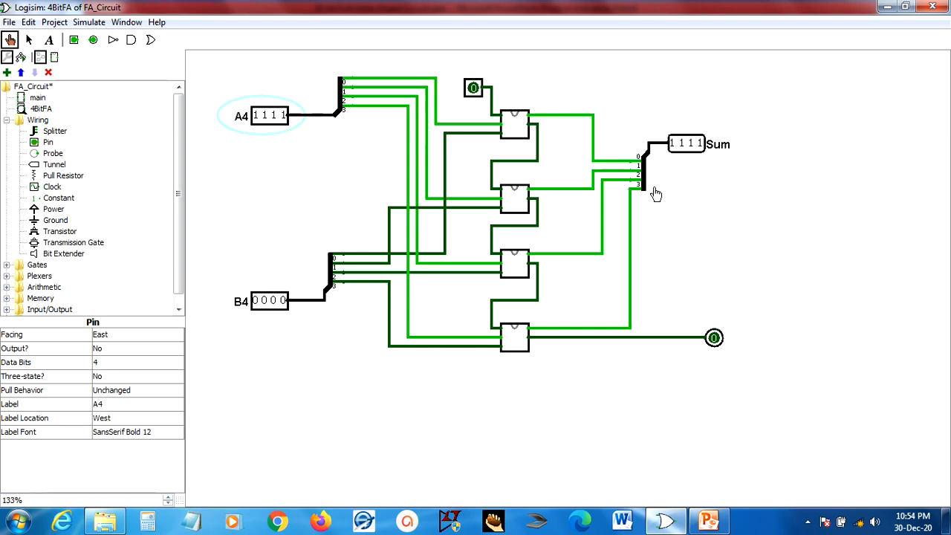
Step: Set all four bits of the B4 input to 1 so the circuit adds 1111 and 1111
{"action": "left_click", "coordinate": [257, 303]}
{"action": "left_click", "coordinate": [266, 303]}
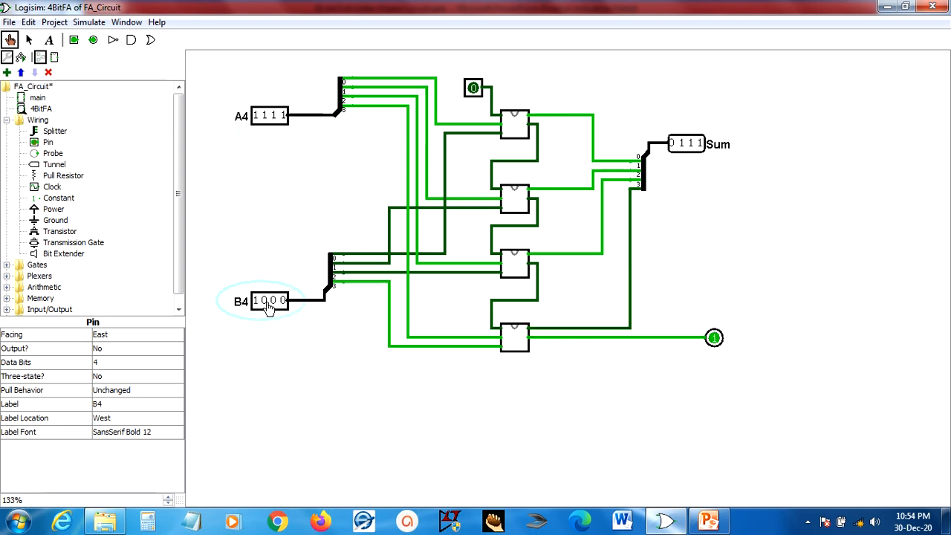
{"action": "left_click", "coordinate": [274, 303]}
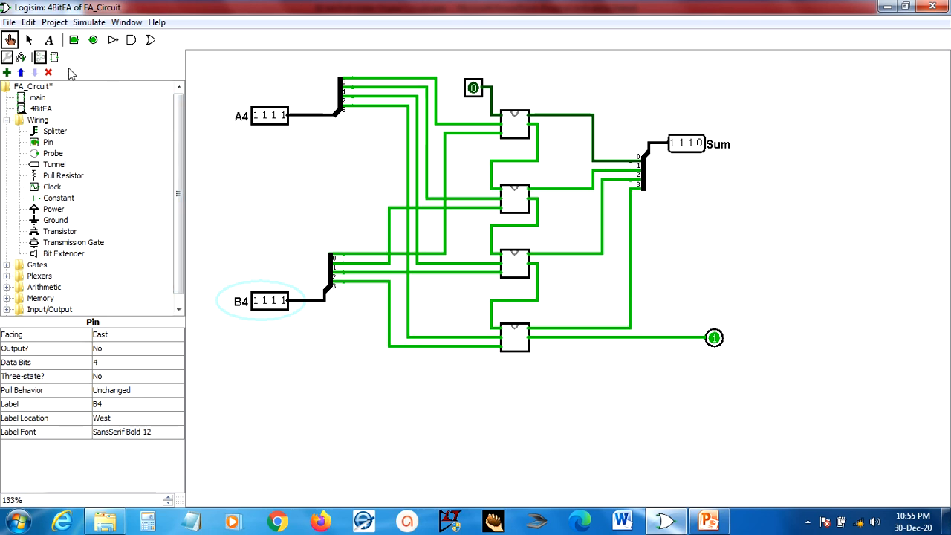
Step: Add a new circuit named 8BitFA to the project
{"action": "left_click", "coordinate": [29, 41]}
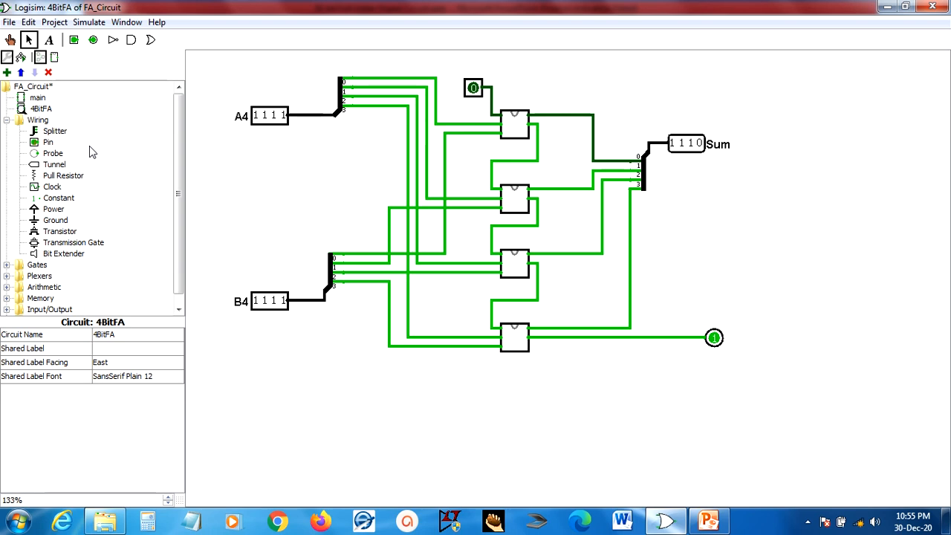
{"action": "left_click", "coordinate": [63, 25]}
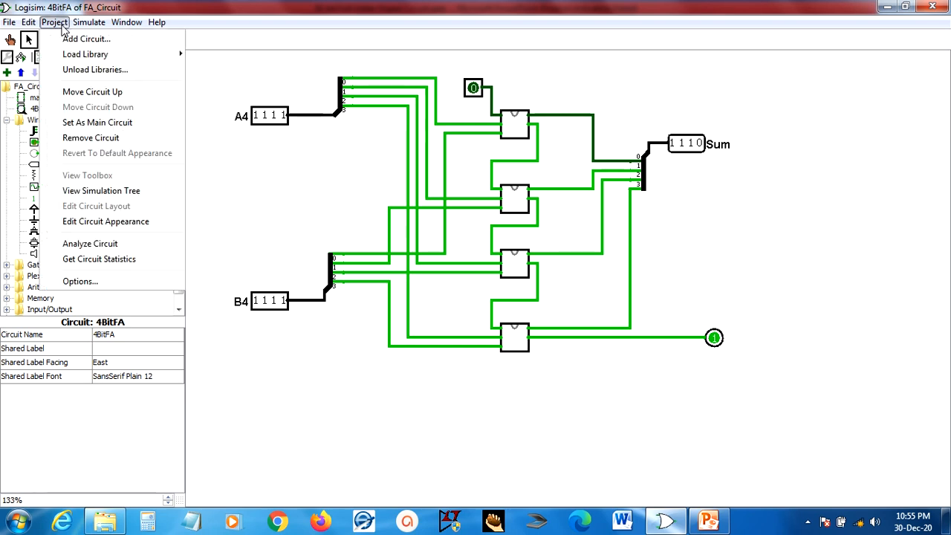
{"action": "left_click", "coordinate": [67, 38]}
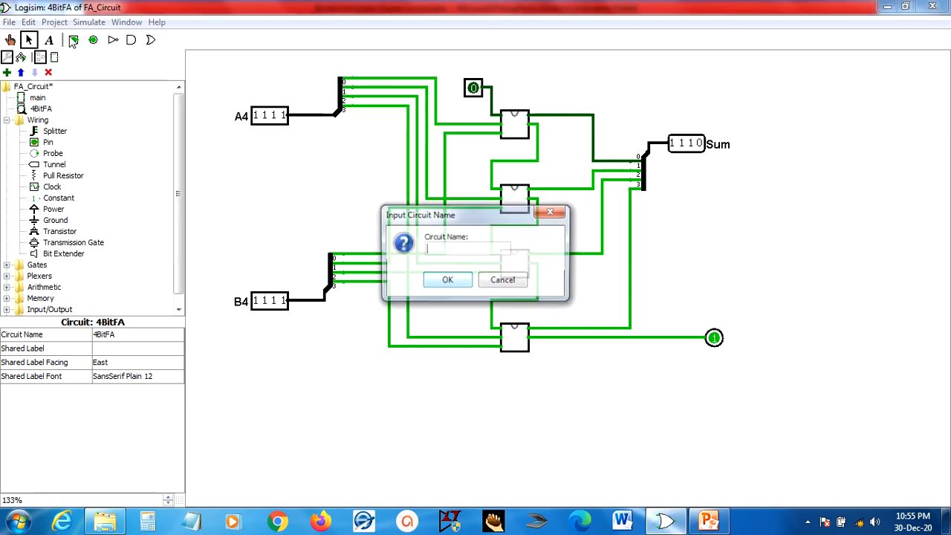
{"action": "type", "text": "8"}
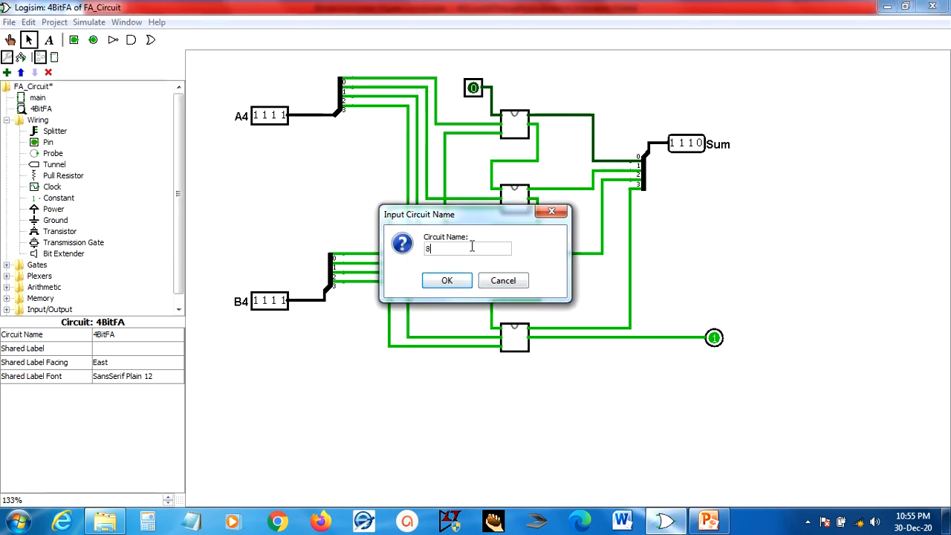
{"action": "type", "text": "BitFA"}
{"action": "left_click", "coordinate": [444, 285]}
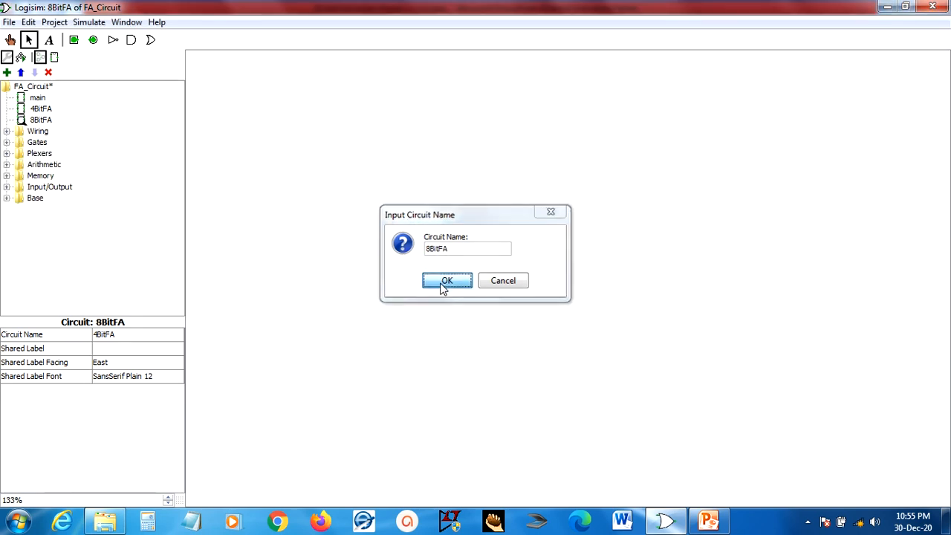
Step: Place two 4BitFA blocks one below the other and wire the upper block's carry output to the lower block's carry input
{"action": "left_click", "coordinate": [41, 110]}
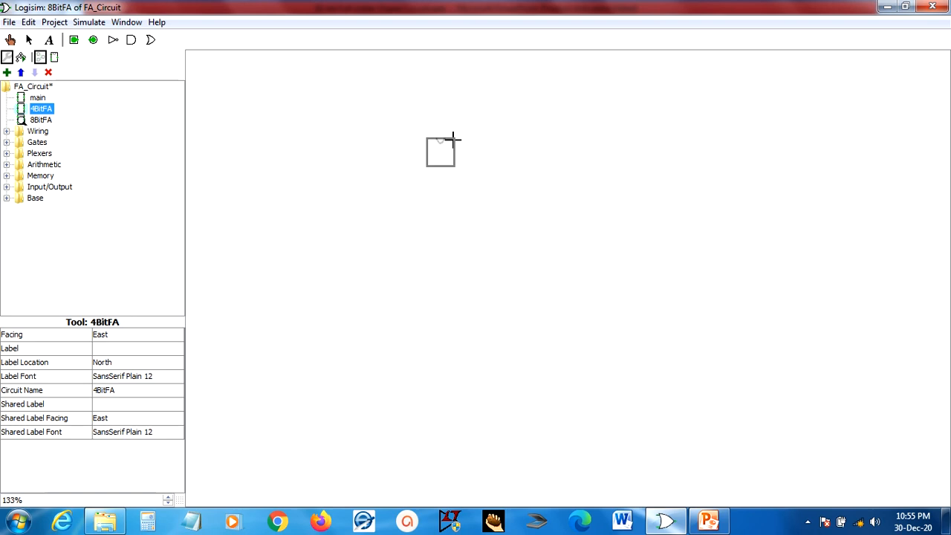
{"action": "left_click", "coordinate": [452, 139]}
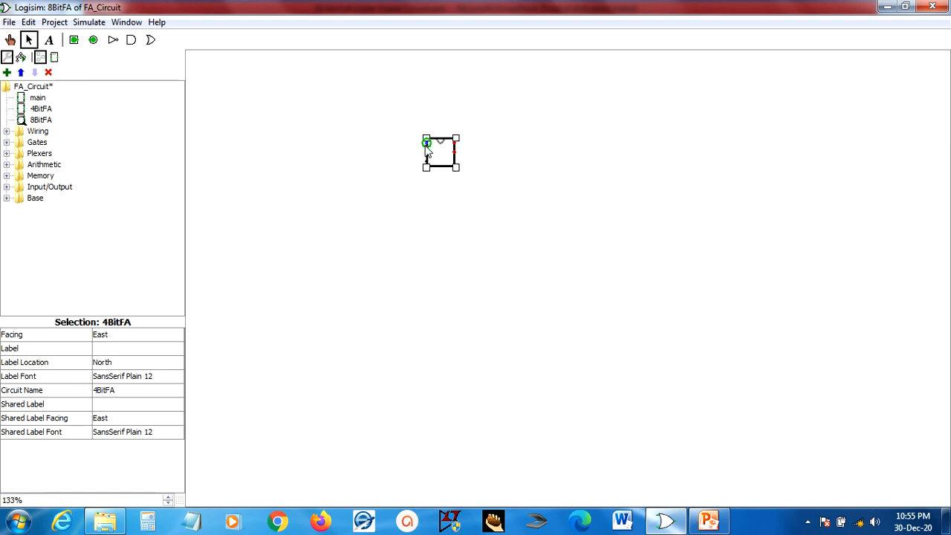
{"action": "left_click_drag", "start_coordinate": [427, 146], "coordinate": [430, 154]}
{"action": "left_click", "coordinate": [41, 108]}
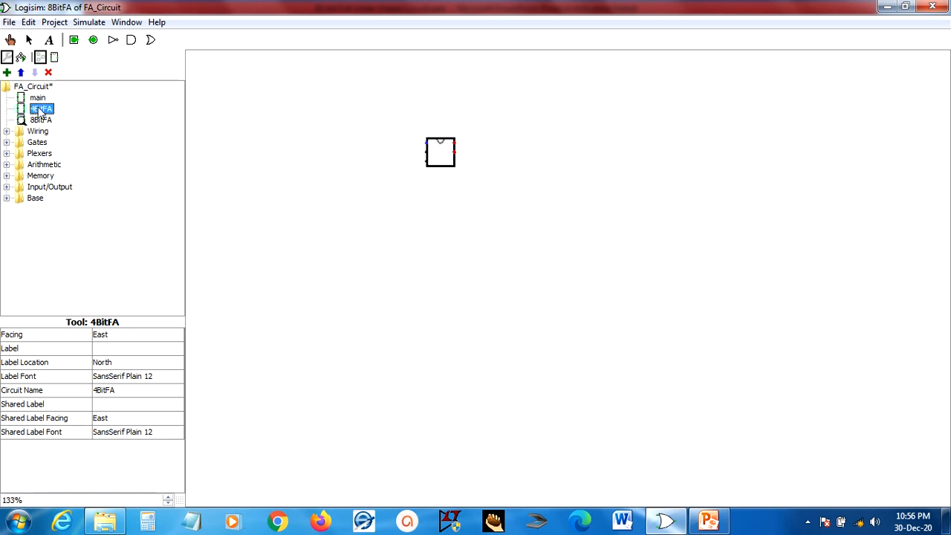
{"action": "left_click", "coordinate": [456, 239]}
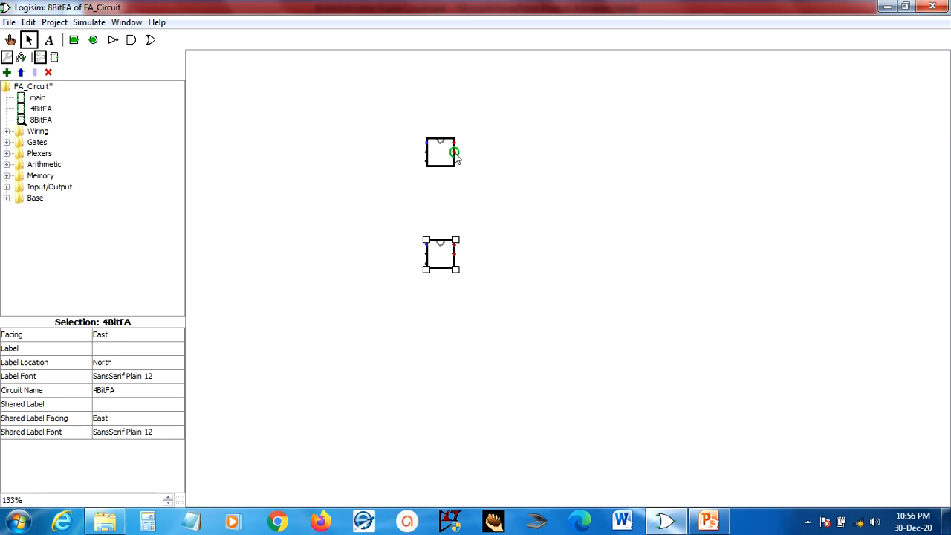
{"action": "mouse_move", "coordinate": [454, 152]}
{"action": "left_mouse_down"}
{"action": "mouse_move", "coordinate": [473, 153]}
{"action": "mouse_move", "coordinate": [474, 210]}
{"action": "mouse_move", "coordinate": [416, 199]}
{"action": "mouse_move", "coordinate": [417, 244]}
{"action": "left_mouse_up"}
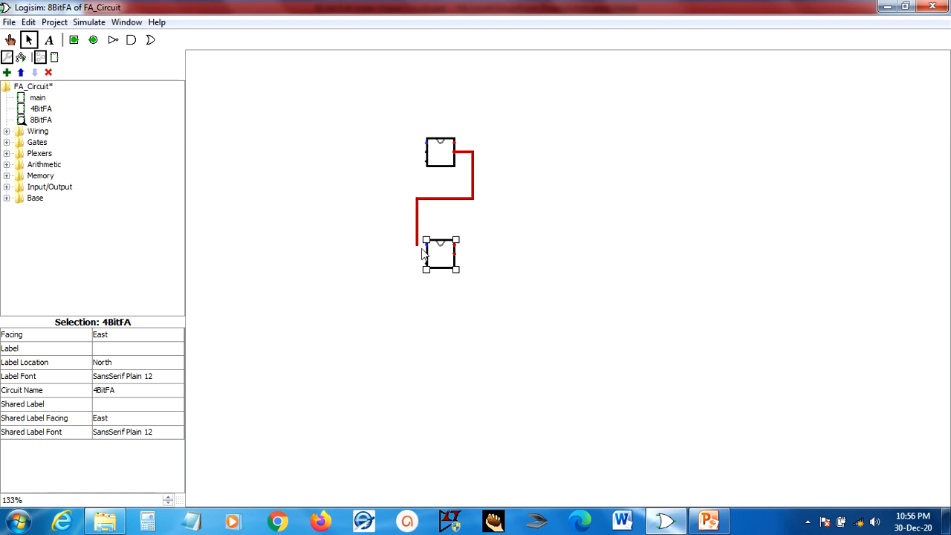
{"action": "left_click", "coordinate": [511, 256]}
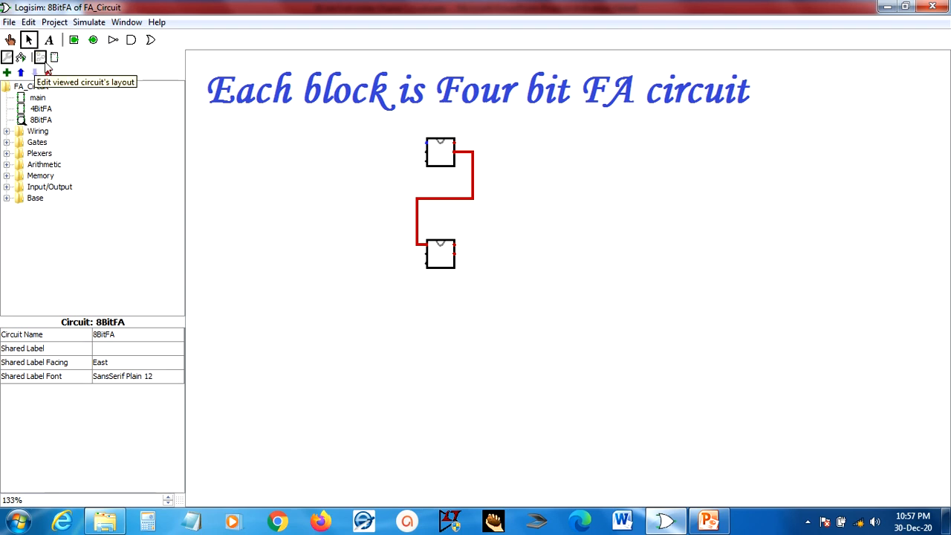
Step: Add an input pin west of the upper 4BitFA block, wire it to the block's middle input, and set its data bits to 4
{"action": "left_click", "coordinate": [73, 39]}
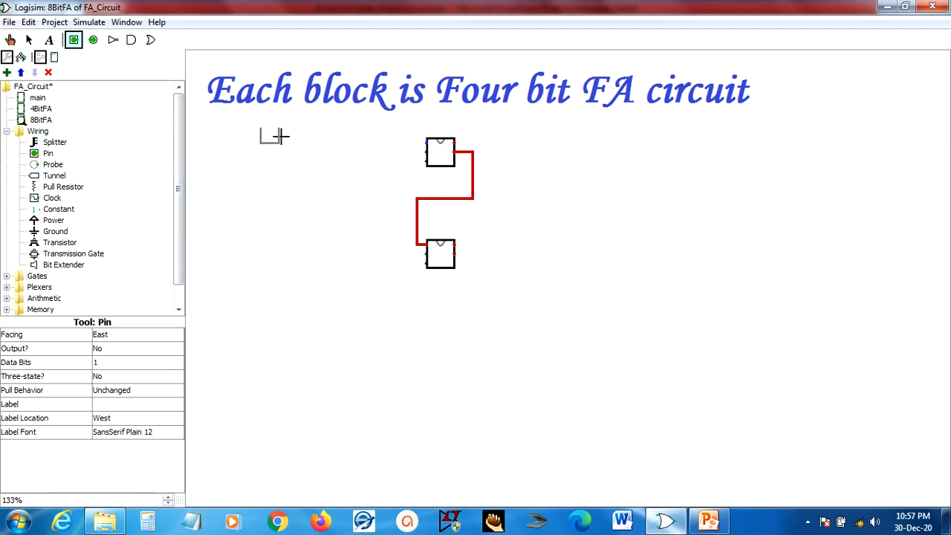
{"action": "left_click", "coordinate": [275, 144]}
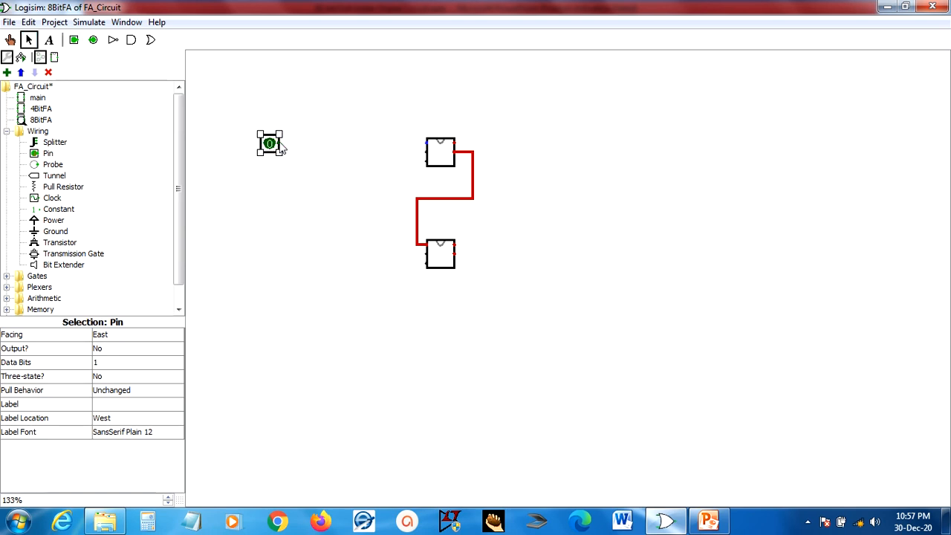
{"action": "left_click_drag", "start_coordinate": [280, 144], "coordinate": [427, 152]}
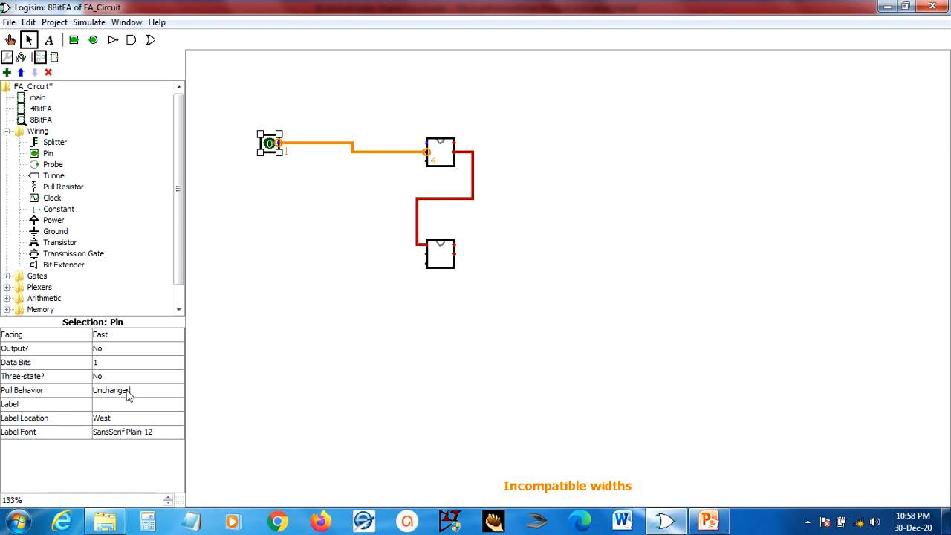
{"action": "left_click", "coordinate": [113, 364]}
{"action": "left_click", "coordinate": [116, 409]}
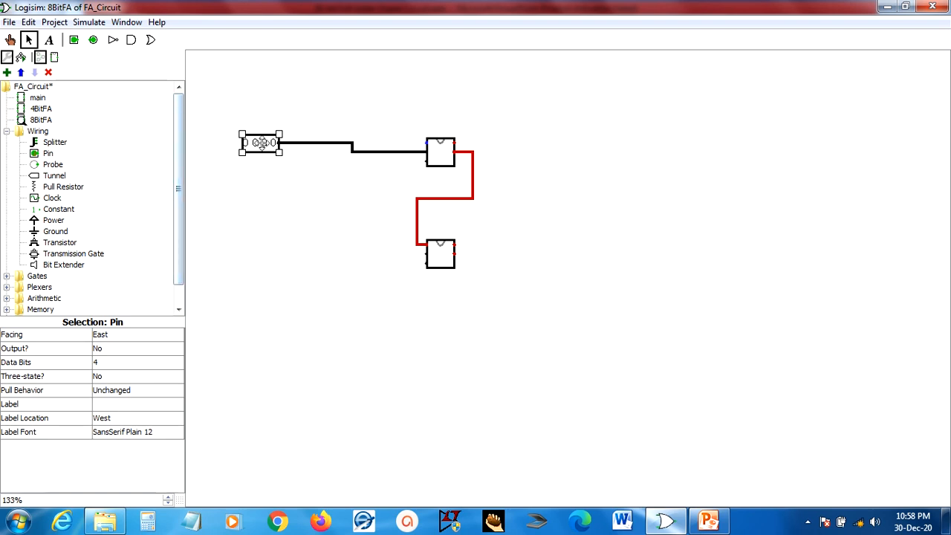
Step: Label the 4-bit input pin A4_0to3 and make its label font bold
{"action": "left_click", "coordinate": [102, 404]}
{"action": "type", "text": "A"}
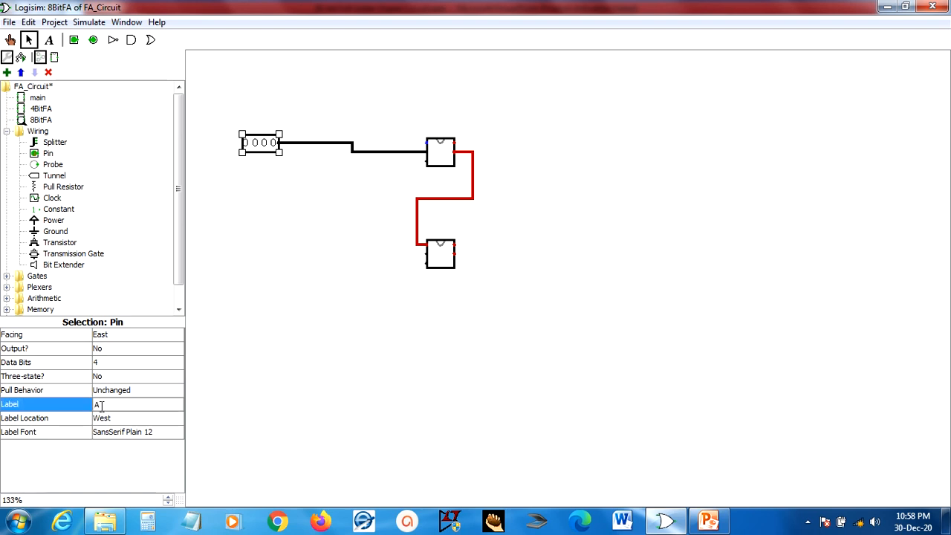
{"action": "type", "text": "7"}
{"action": "type", "text": "_0"}
{"action": "type", "text": "to"}
{"action": "type", "text": "3"}
{"action": "key", "text": "Return"}
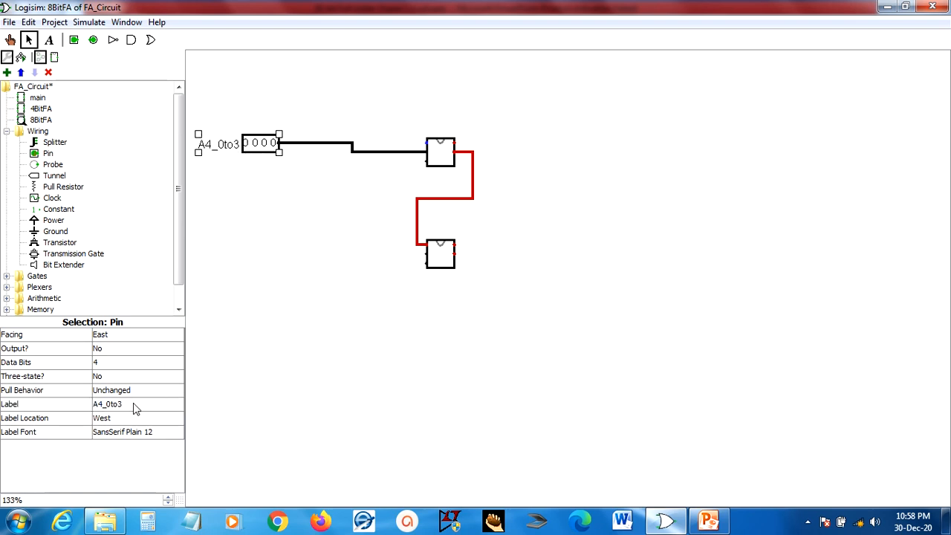
{"action": "left_click", "coordinate": [146, 438]}
{"action": "left_click", "coordinate": [194, 59]}
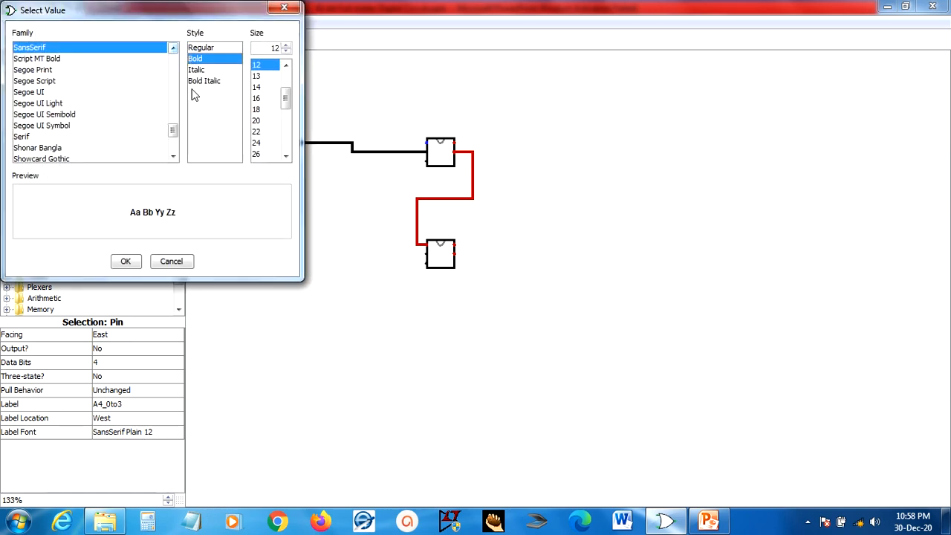
{"action": "left_click", "coordinate": [125, 260]}
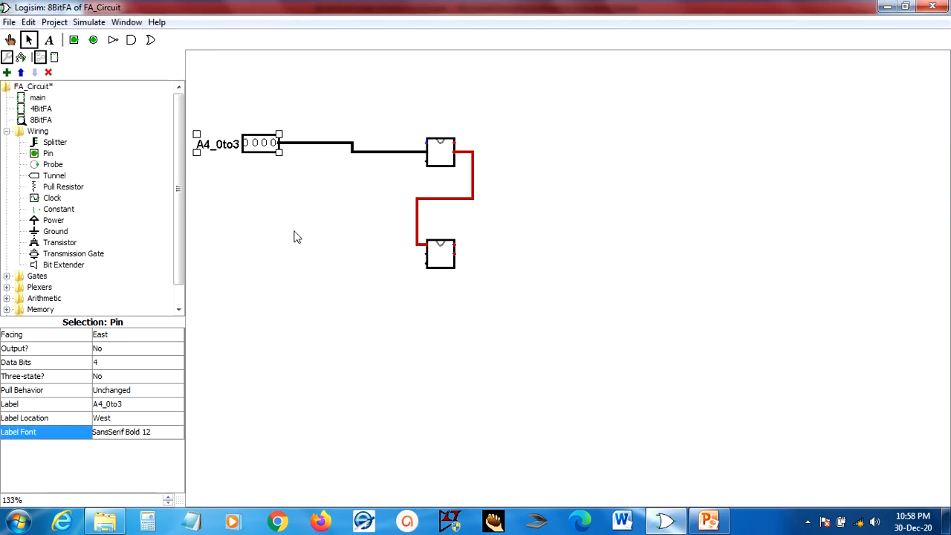
{"action": "left_click", "coordinate": [264, 216]}
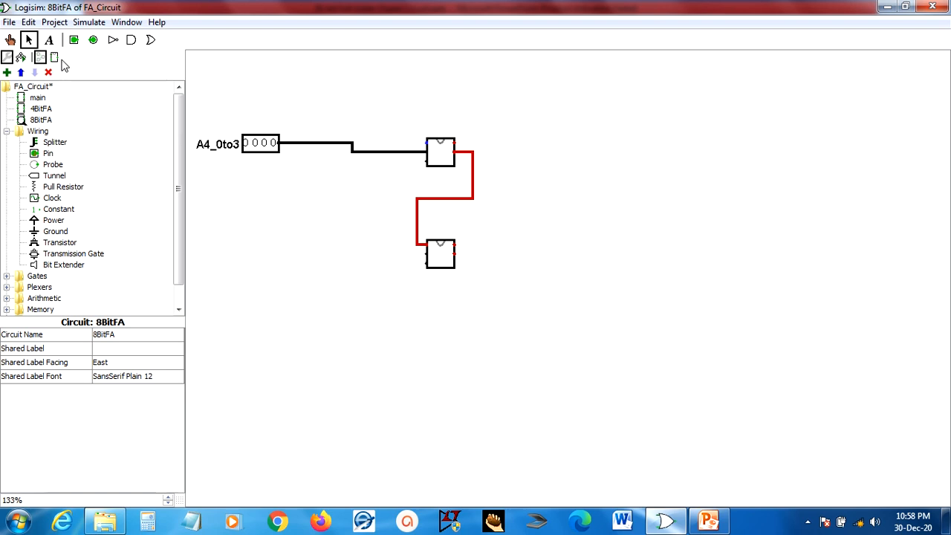
Step: Add a 4-bit input pin aligned below A4_0to3 and wire it to the lowest input of the upper 4BitFA block
{"action": "left_click", "coordinate": [74, 41]}
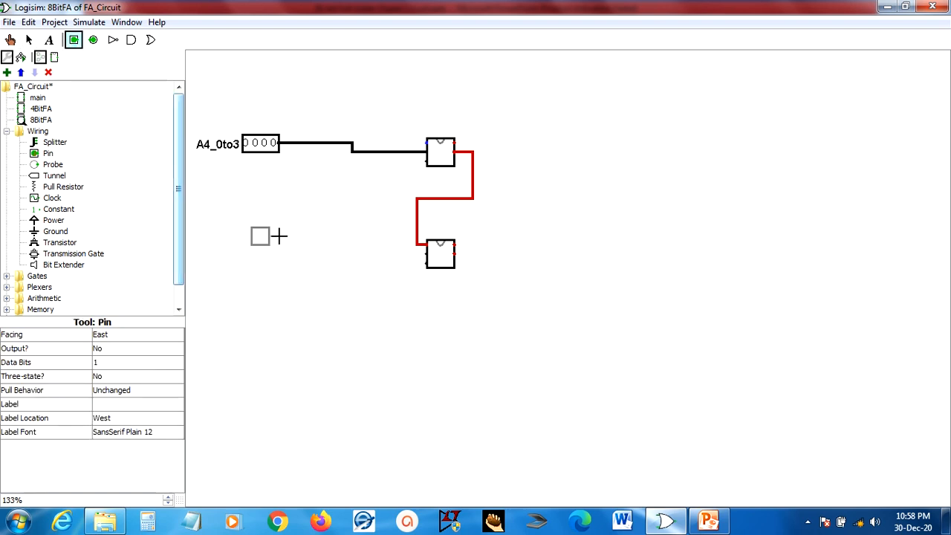
{"action": "left_click", "coordinate": [258, 176]}
{"action": "left_click_drag", "start_coordinate": [261, 180], "coordinate": [352, 162]}
{"action": "left_click_drag", "start_coordinate": [354, 165], "coordinate": [426, 162]}
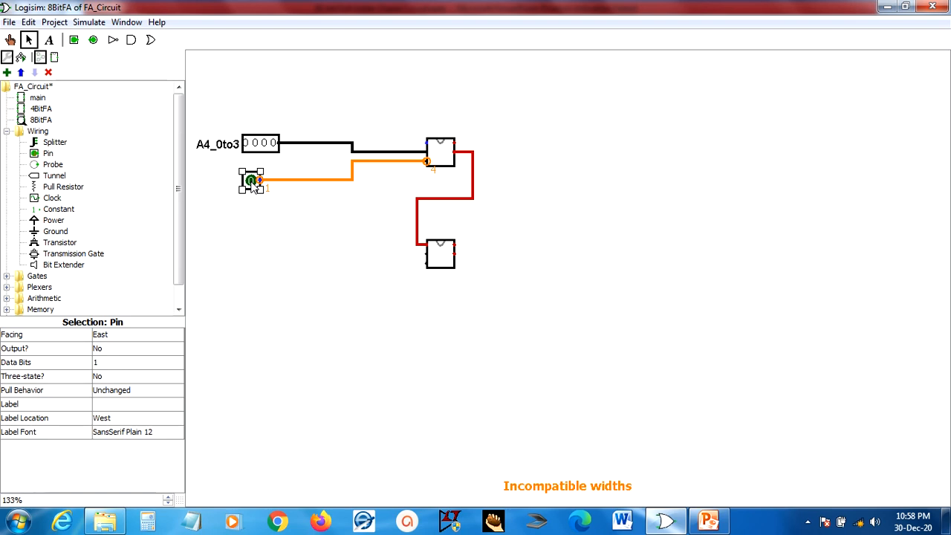
{"action": "left_click", "coordinate": [139, 364]}
{"action": "left_click", "coordinate": [125, 409]}
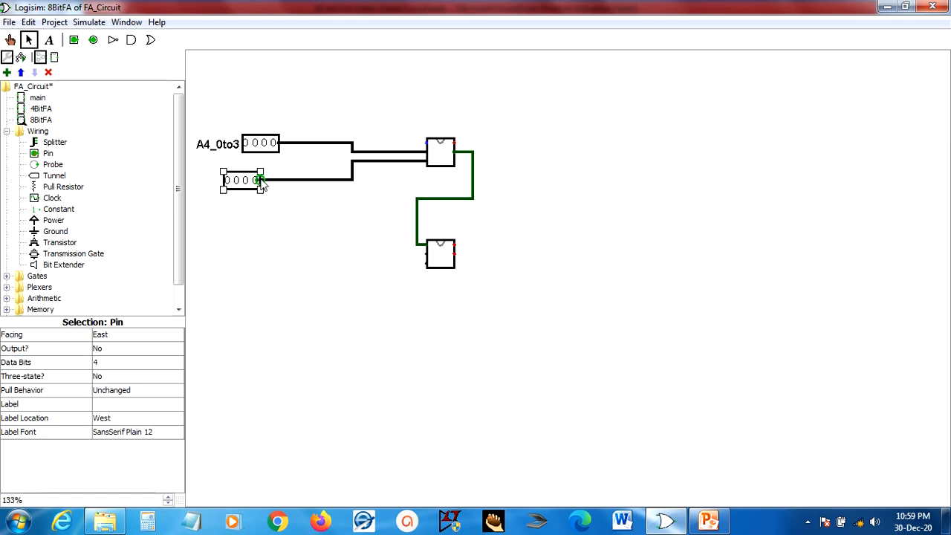
{"action": "mouse_move", "coordinate": [260, 179]}
{"action": "left_mouse_down"}
{"action": "mouse_move", "coordinate": [277, 180]}
{"action": "mouse_move", "coordinate": [257, 172]}
{"action": "mouse_move", "coordinate": [266, 172]}
{"action": "left_mouse_up"}
{"action": "left_click", "coordinate": [270, 247]}
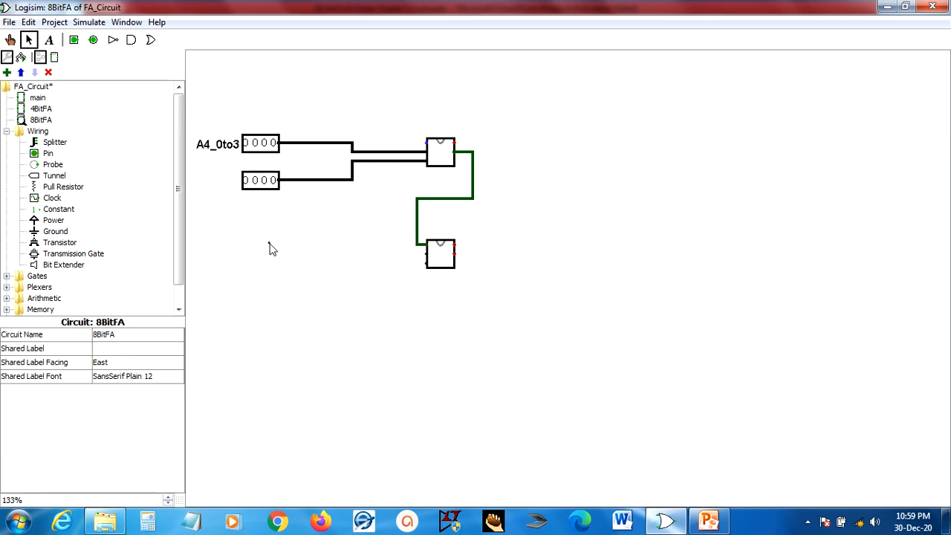
Step: Label the second input pin B4_0to3 and make its label font bold
{"action": "left_click", "coordinate": [249, 186]}
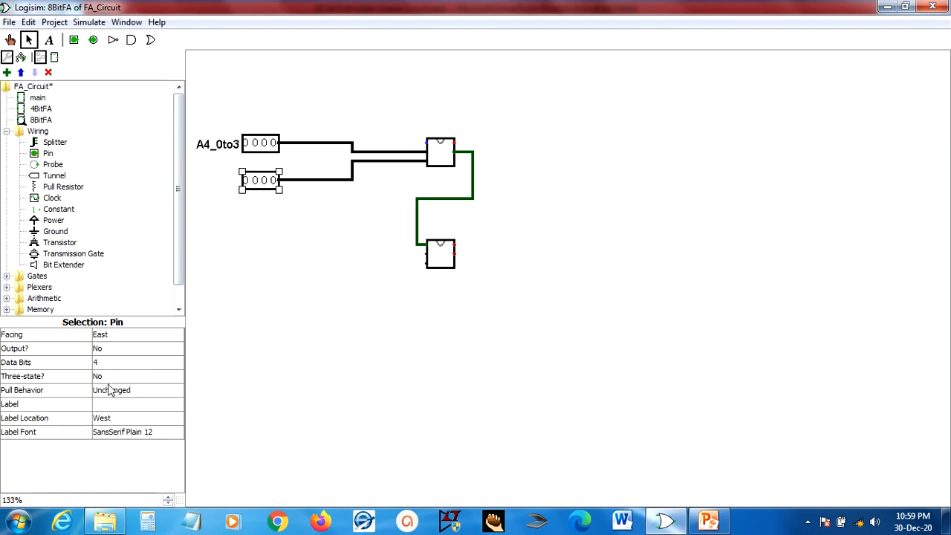
{"action": "left_click", "coordinate": [105, 404]}
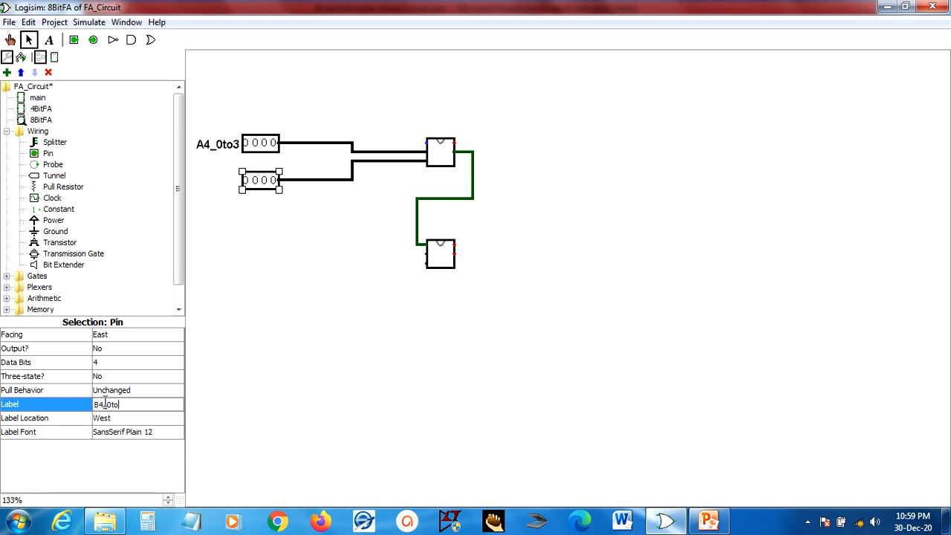
{"action": "key", "text": "Return"}
{"action": "left_click", "coordinate": [154, 432]}
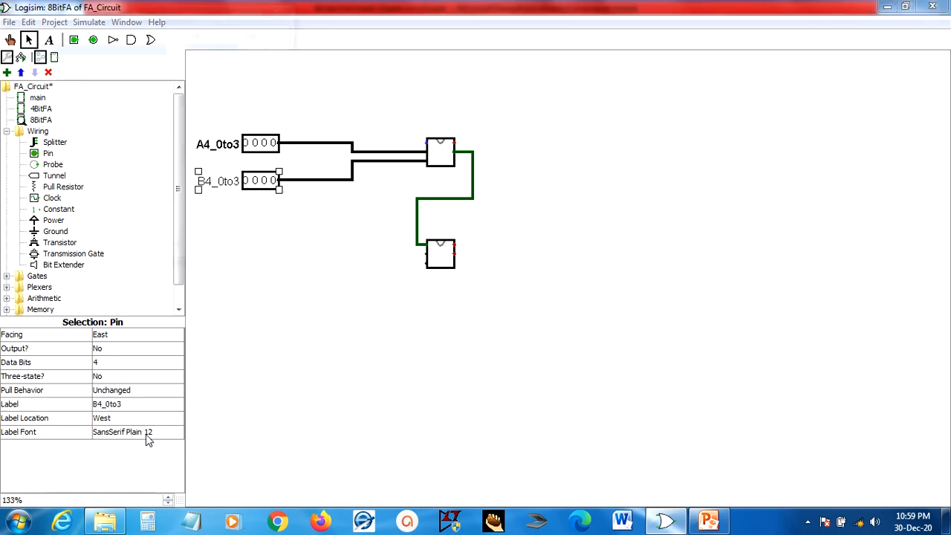
{"action": "left_click", "coordinate": [197, 58]}
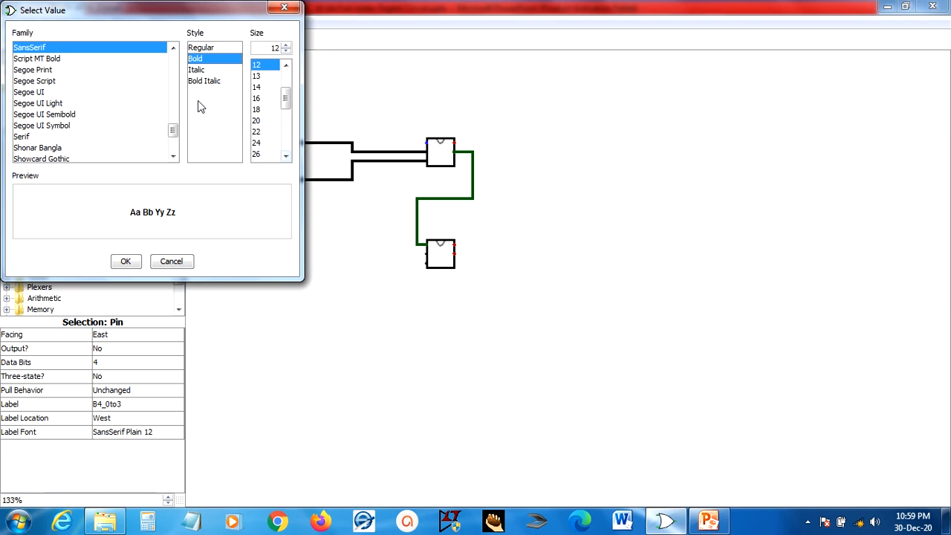
{"action": "left_click", "coordinate": [126, 262]}
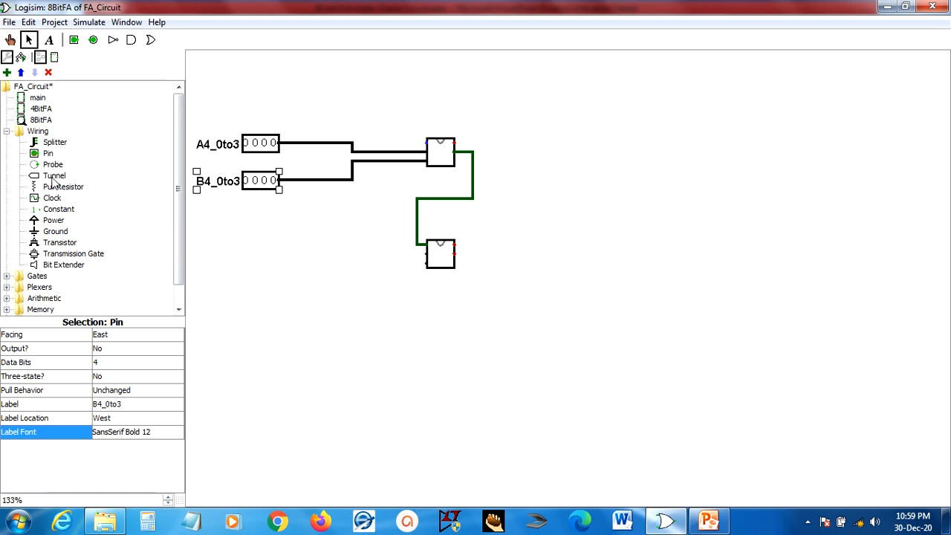
Step: Add a 4-bit input pin west of the lower 4BitFA block and wire it to that block's middle input
{"action": "left_click", "coordinate": [74, 41]}
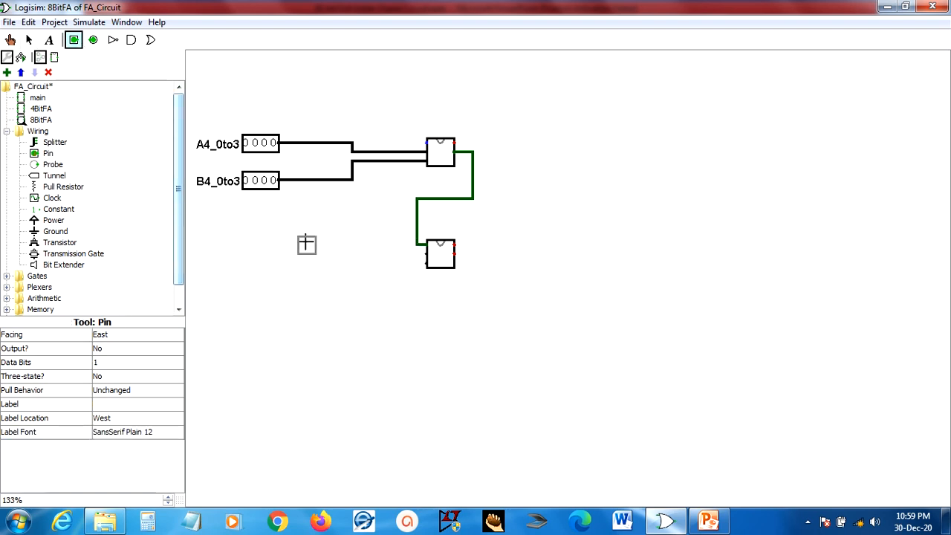
{"action": "left_click", "coordinate": [265, 244]}
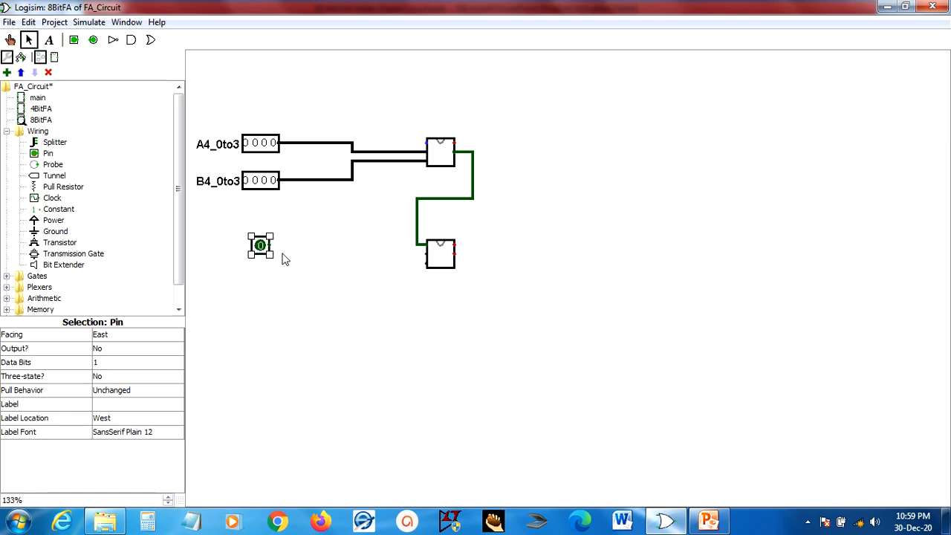
{"action": "left_click_drag", "start_coordinate": [269, 245], "coordinate": [425, 254]}
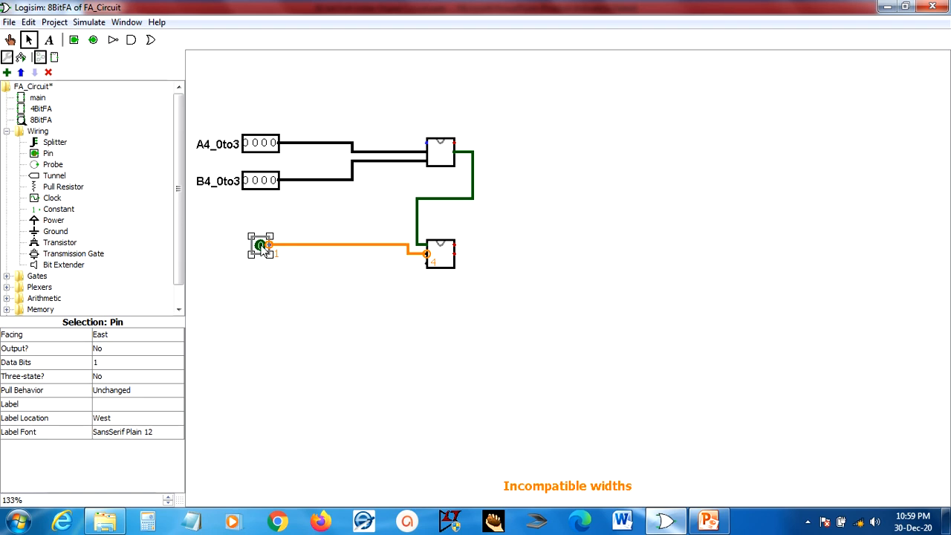
{"action": "left_click", "coordinate": [154, 362]}
{"action": "left_click", "coordinate": [106, 410]}
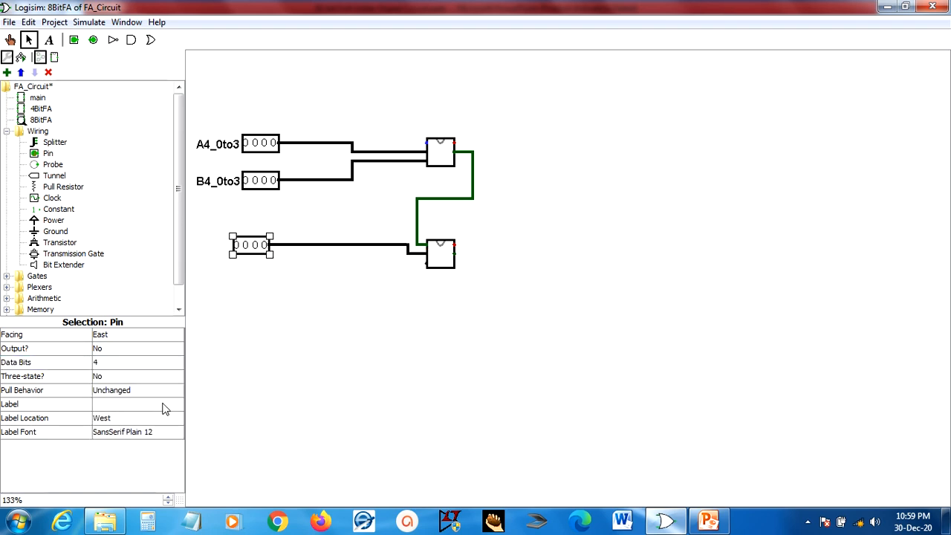
Step: Label the lower block's input pin A4_4to7 with a bold label font and align the pin under the B4_0to3 pin
{"action": "left_click", "coordinate": [169, 407]}
{"action": "key", "text": "Return"}
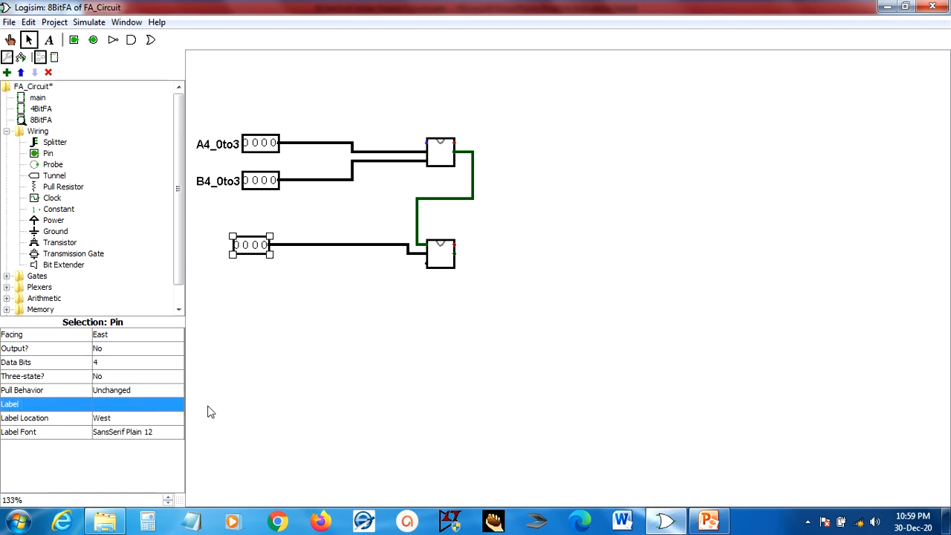
{"action": "left_click", "coordinate": [116, 406]}
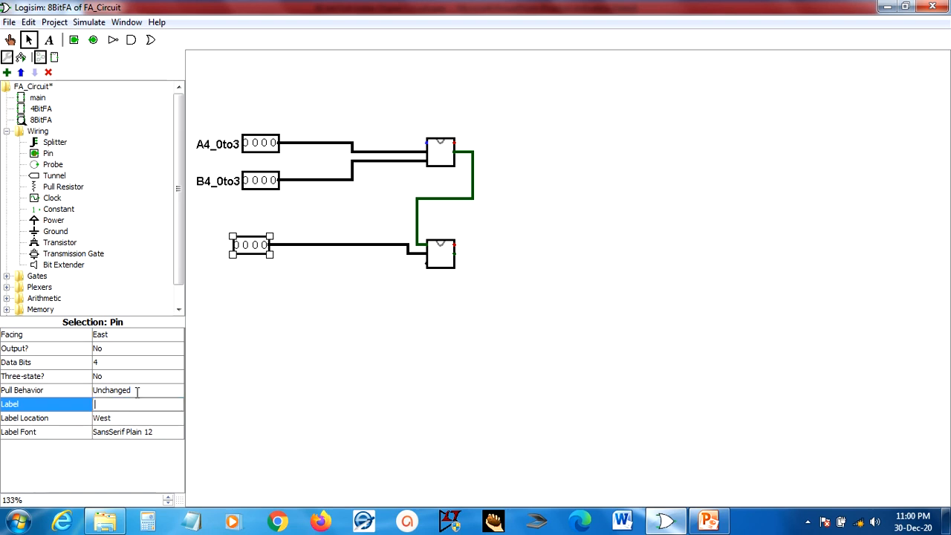
{"action": "type", "text": "A4_"}
{"action": "key", "text": "Return"}
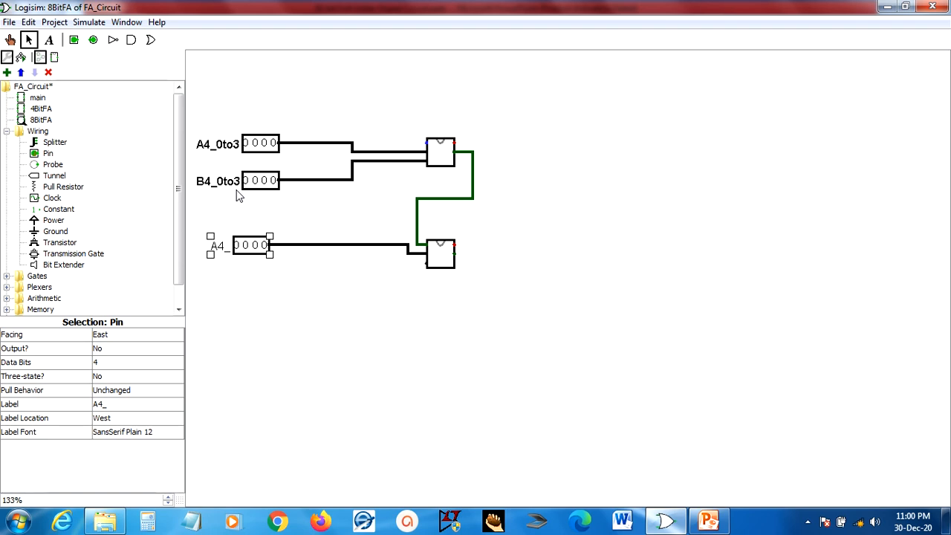
{"action": "left_click", "coordinate": [124, 405]}
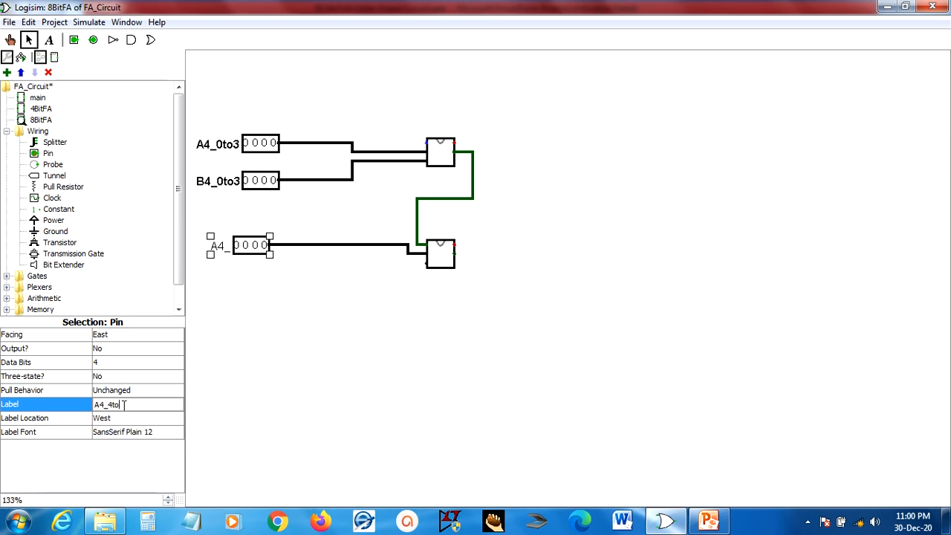
{"action": "type", "text": "4to7"}
{"action": "left_click", "coordinate": [112, 434]}
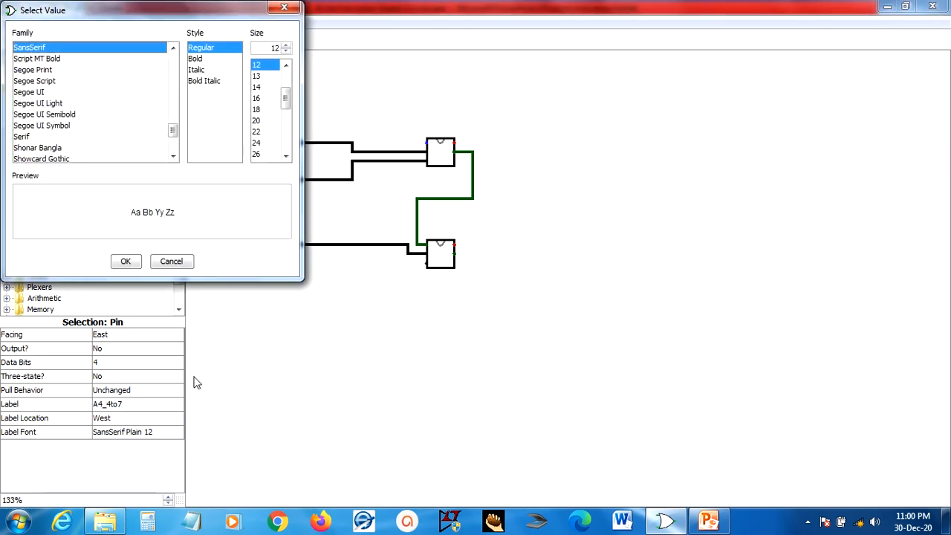
{"action": "left_click", "coordinate": [194, 58]}
{"action": "left_click", "coordinate": [125, 260]}
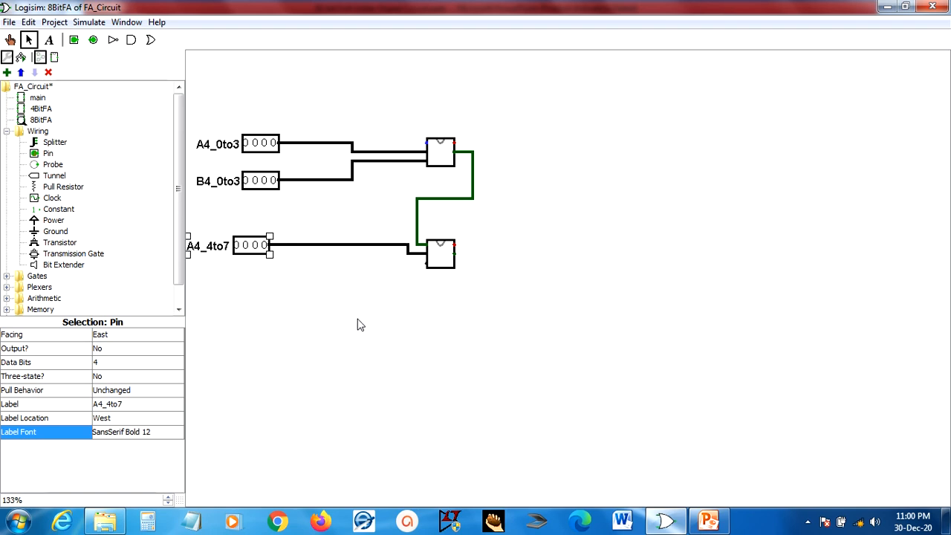
{"action": "left_click_drag", "start_coordinate": [252, 247], "coordinate": [261, 245]}
{"action": "left_click", "coordinate": [281, 319]}
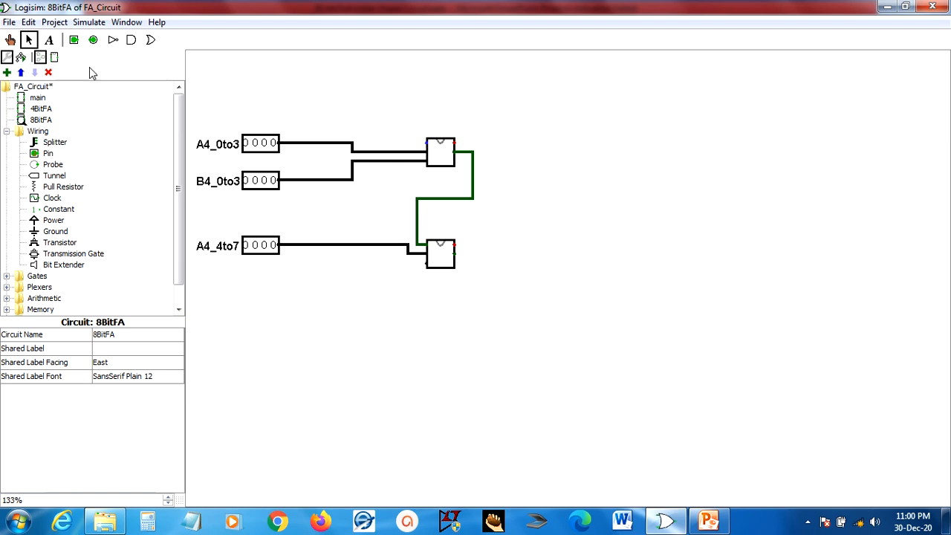
Step: Add a 4-bit input pin aligned below A4_4to7 and wire it to the lowest input of the lower 4BitFA block
{"action": "left_click", "coordinate": [74, 39]}
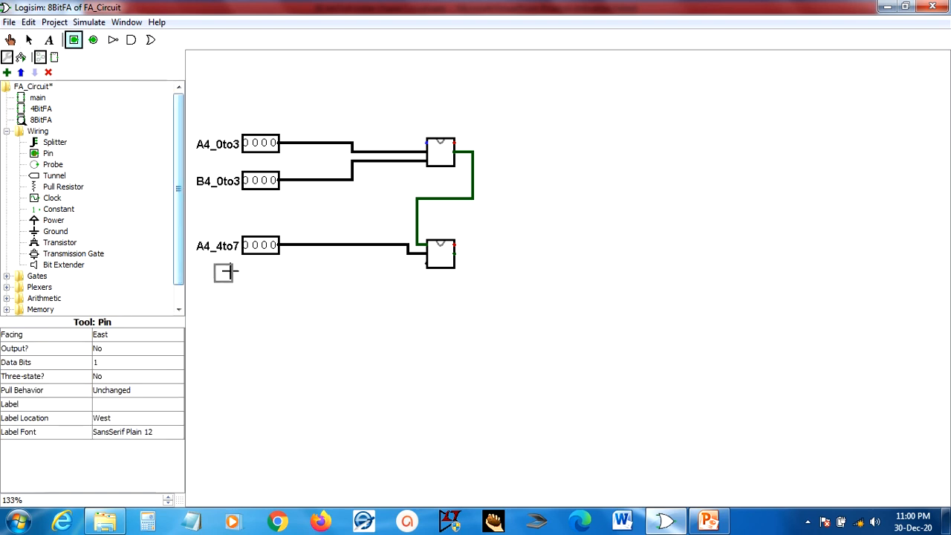
{"action": "left_click", "coordinate": [280, 273]}
{"action": "left_click_drag", "start_coordinate": [282, 273], "coordinate": [425, 264]}
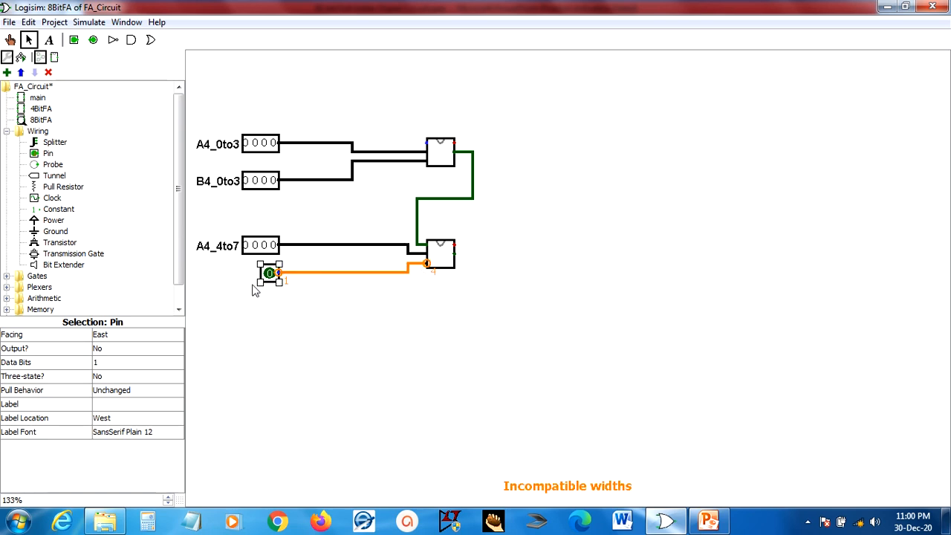
{"action": "left_click", "coordinate": [146, 363]}
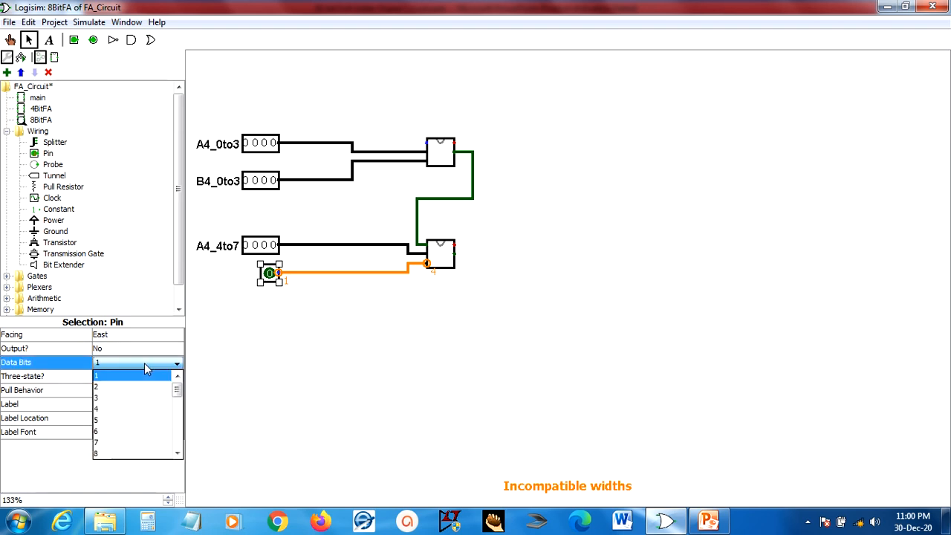
{"action": "left_click", "coordinate": [111, 408]}
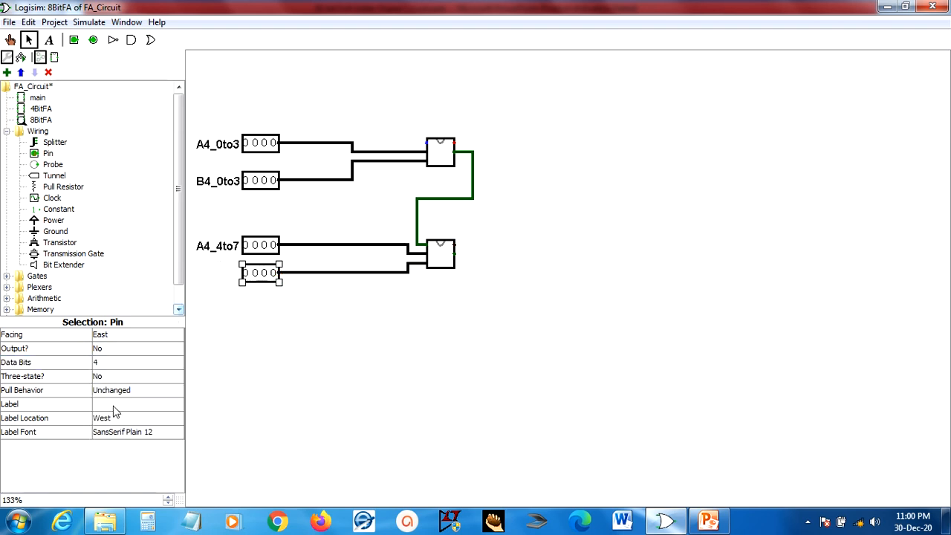
Step: Label the new input pin B4_4to7 and make its label font bold
{"action": "left_click", "coordinate": [114, 405]}
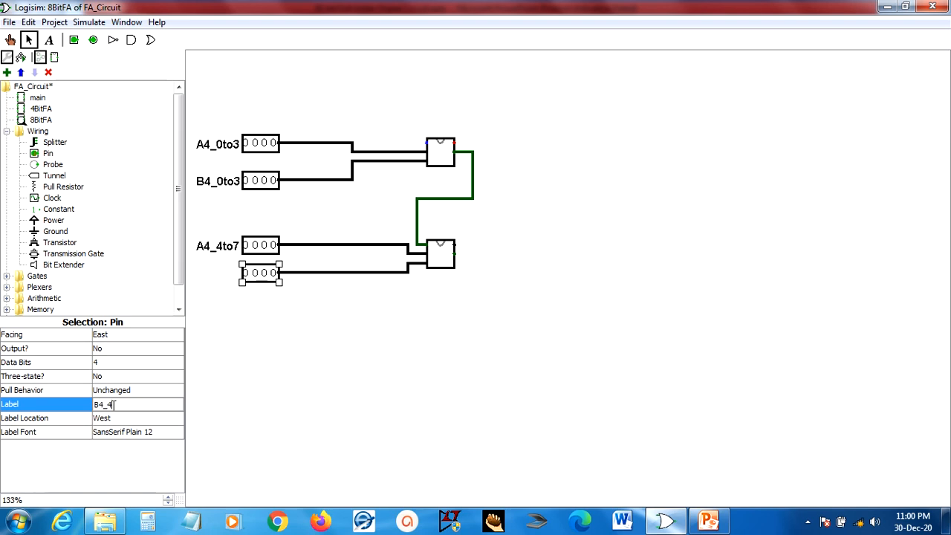
{"action": "type", "text": "B4_4to7"}
{"action": "key", "text": "Return"}
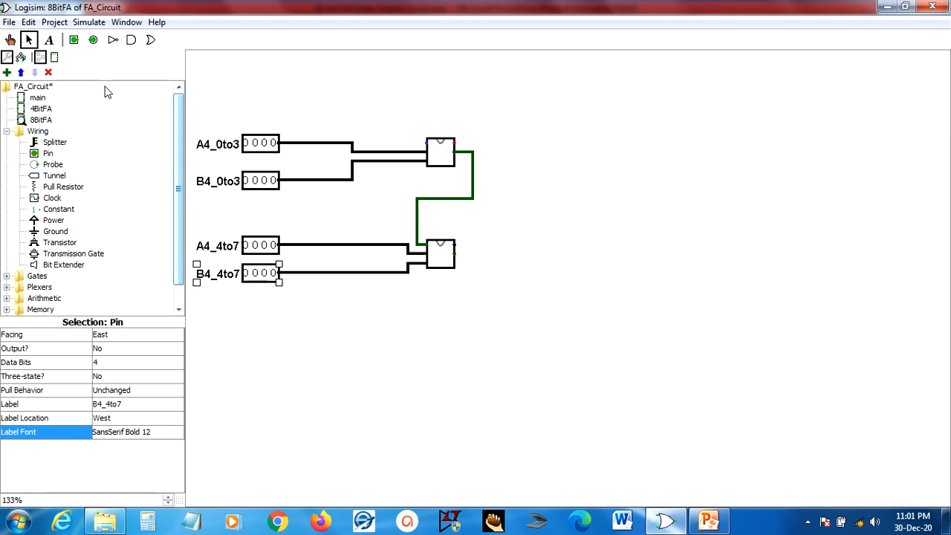
Step: Add a 1-bit input pin above and west of the upper 4BitFA block and wire it to that block's top input
{"action": "left_click", "coordinate": [73, 39]}
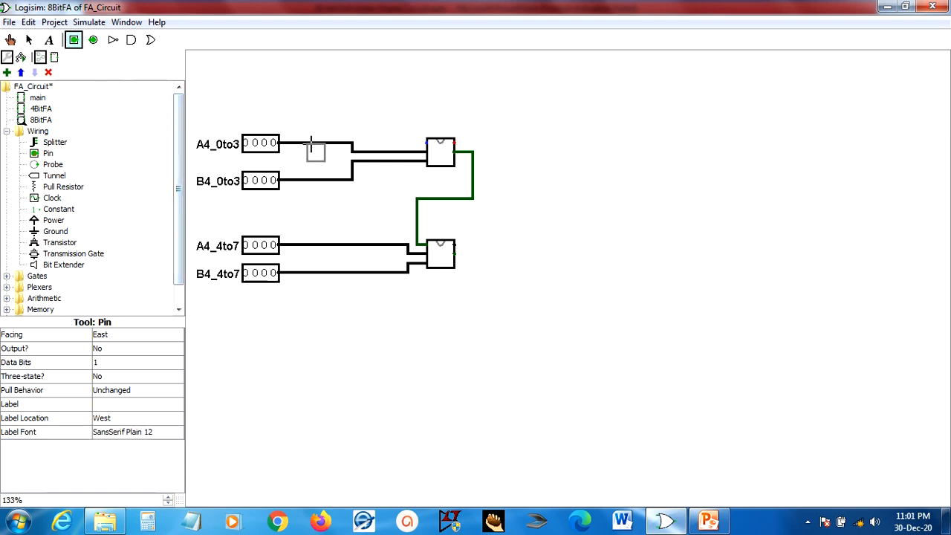
{"action": "left_click", "coordinate": [389, 115]}
{"action": "left_click_drag", "start_coordinate": [392, 115], "coordinate": [428, 141]}
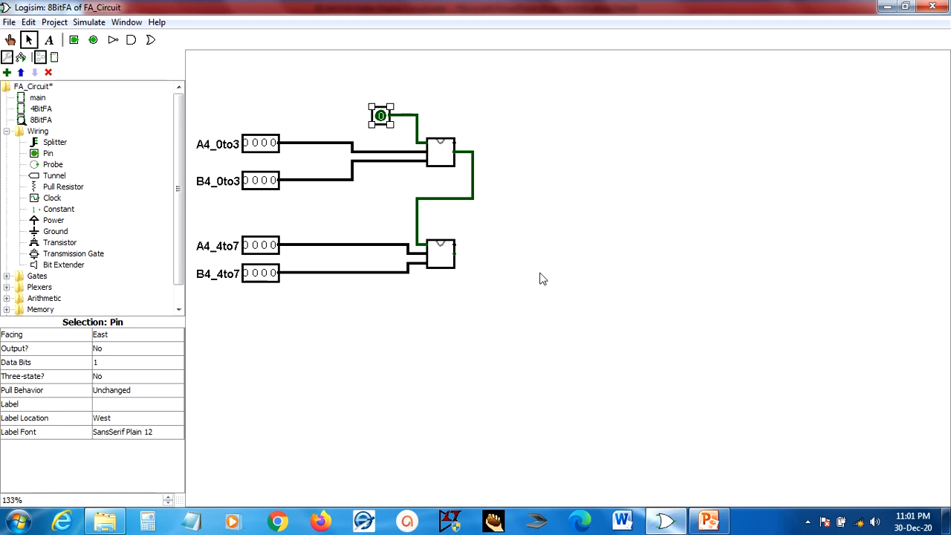
Step: Place a 4-bit output pin east of the upper 4BitFA block, level with its top output
{"action": "left_click", "coordinate": [93, 39]}
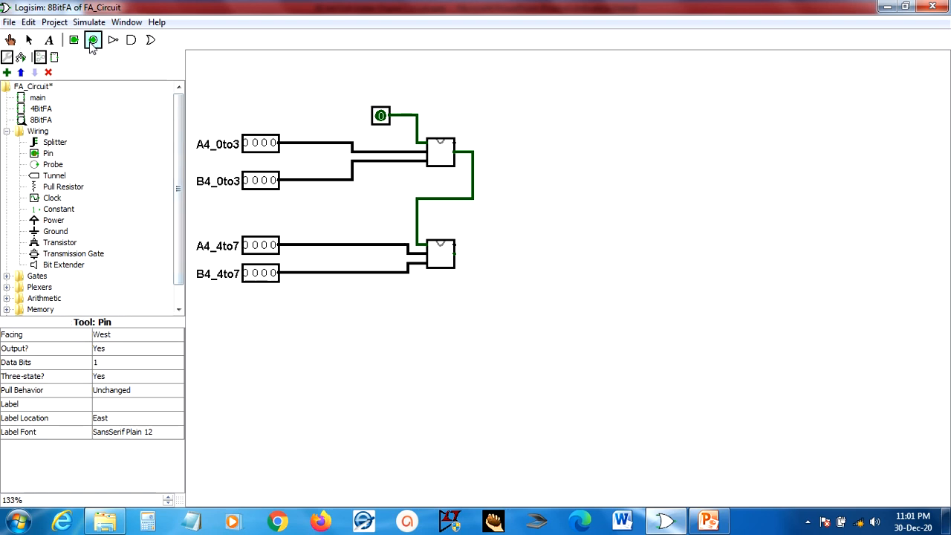
{"action": "left_click", "coordinate": [582, 143]}
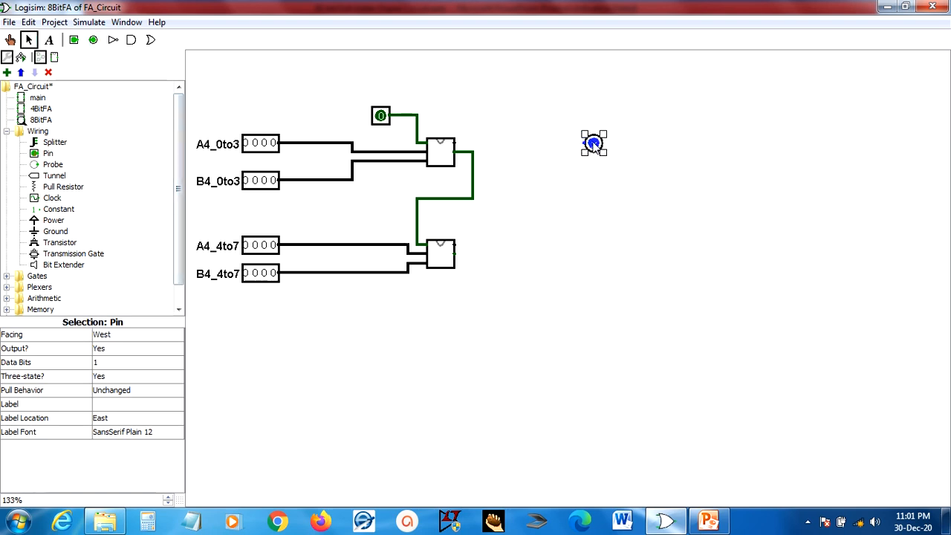
{"action": "left_click", "coordinate": [149, 363]}
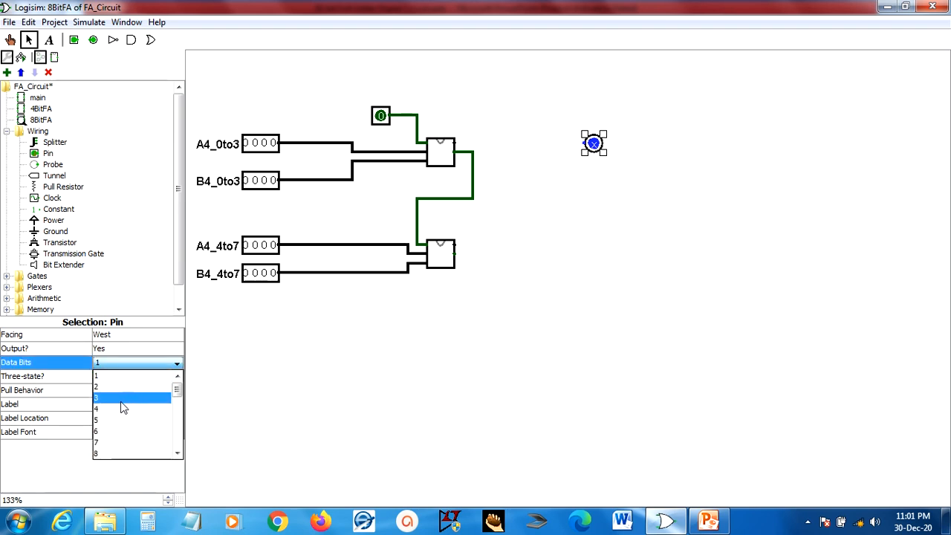
{"action": "left_click", "coordinate": [124, 407]}
Step: Label the output pin S4_0to3 with a bold label font and wire it to the upper 4BitFA block's top output
{"action": "left_click", "coordinate": [107, 403]}
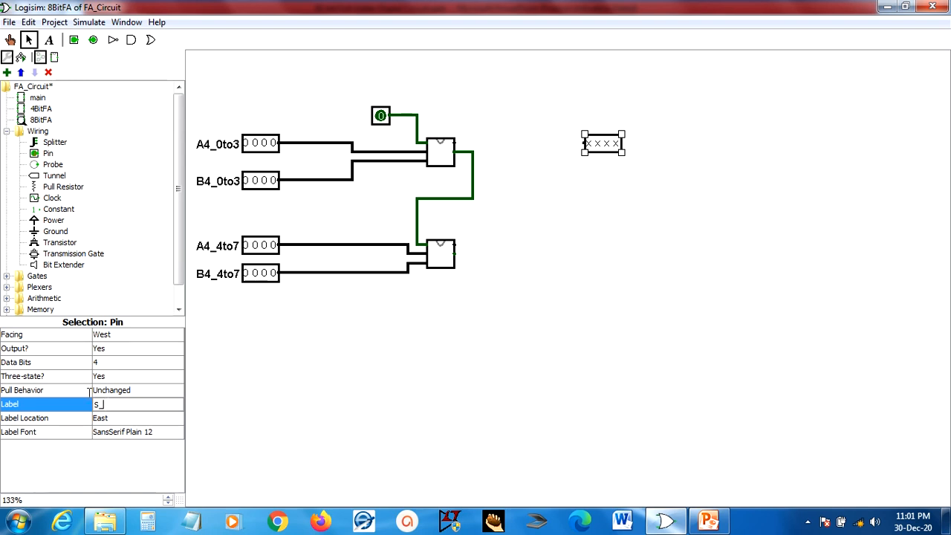
{"action": "type", "text": "4_0to3"}
{"action": "left_click", "coordinate": [141, 433]}
{"action": "left_click", "coordinate": [209, 59]}
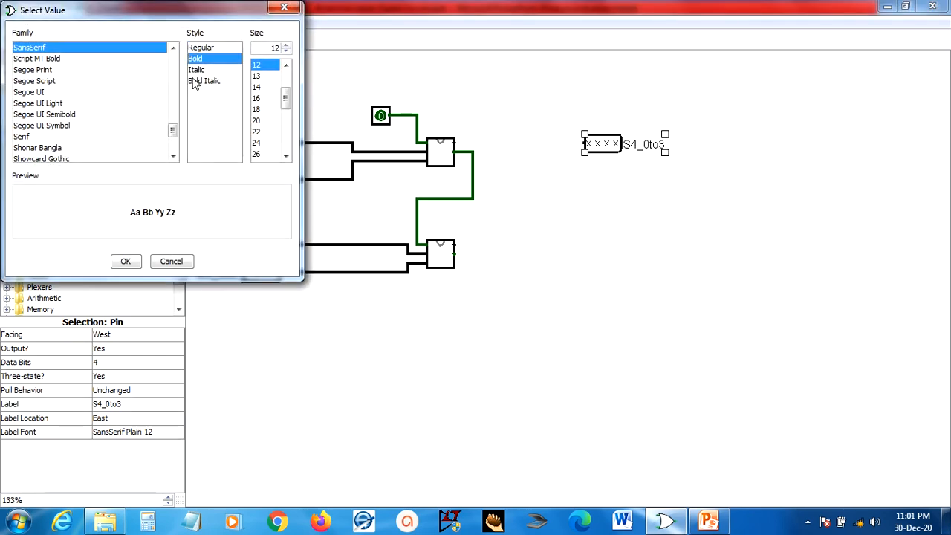
{"action": "left_click", "coordinate": [126, 261]}
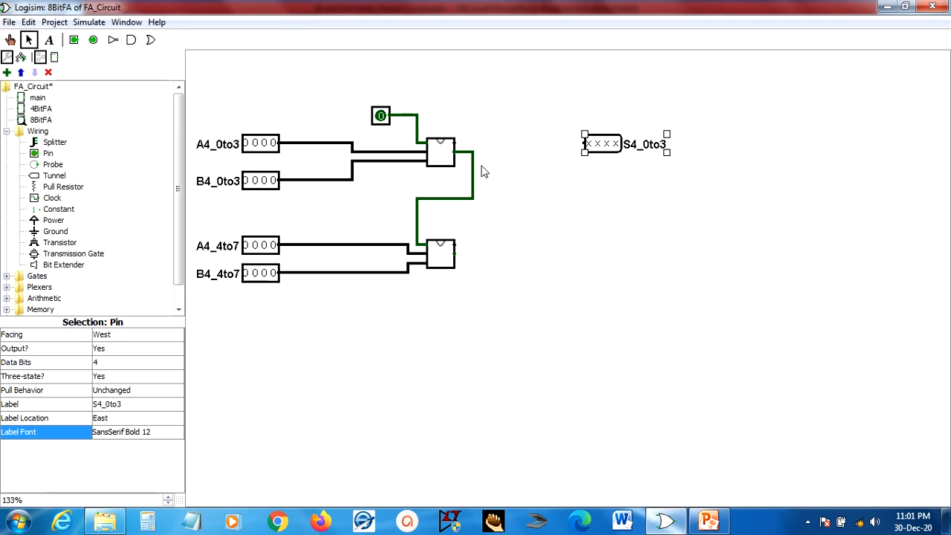
{"action": "left_click_drag", "start_coordinate": [454, 143], "coordinate": [584, 143]}
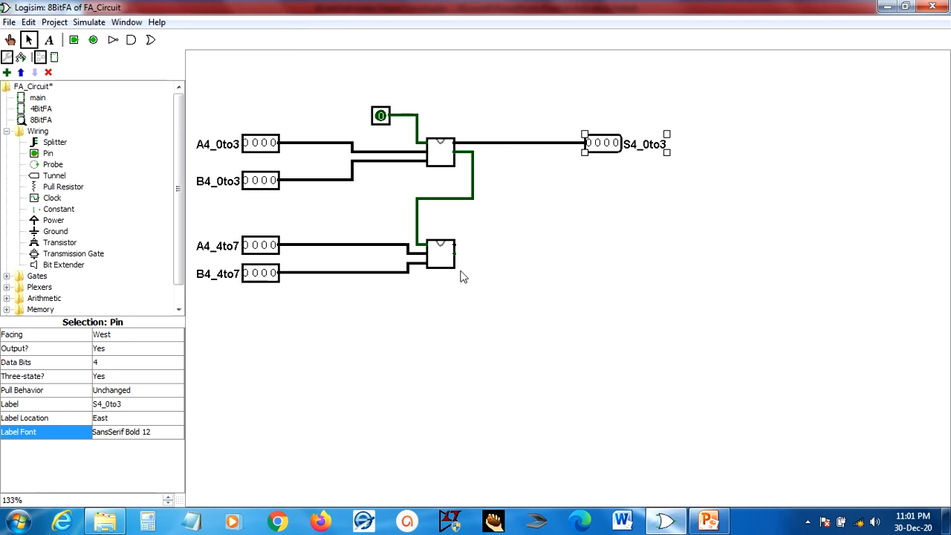
Step: Add a 4-bit output pin aligned below S4_0to3 and wire it to the lower 4BitFA block's top output
{"action": "left_click", "coordinate": [94, 41]}
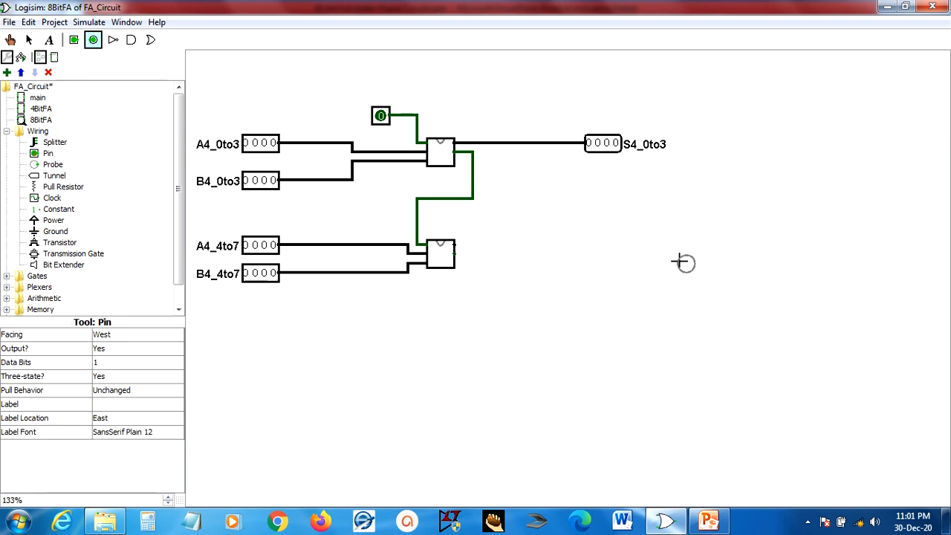
{"action": "left_click", "coordinate": [598, 244]}
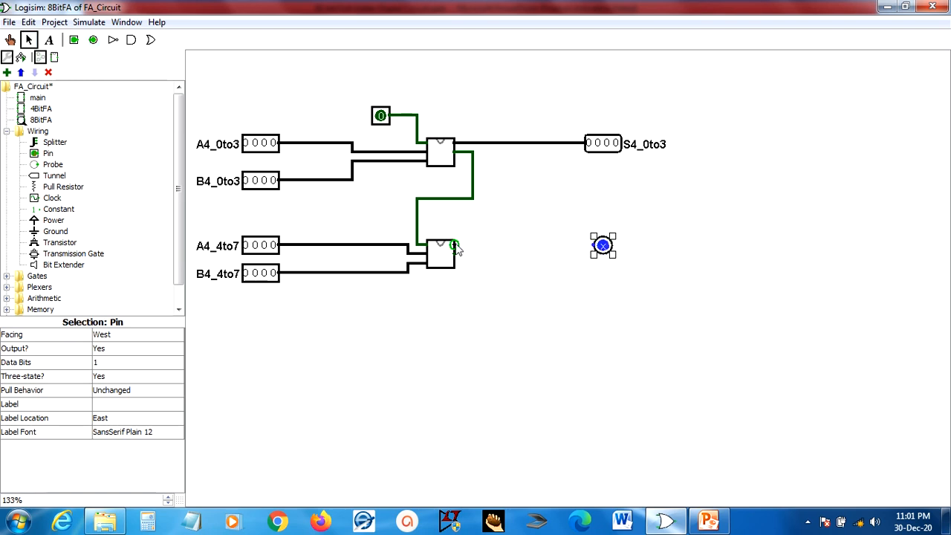
{"action": "left_click_drag", "start_coordinate": [455, 244], "coordinate": [598, 245]}
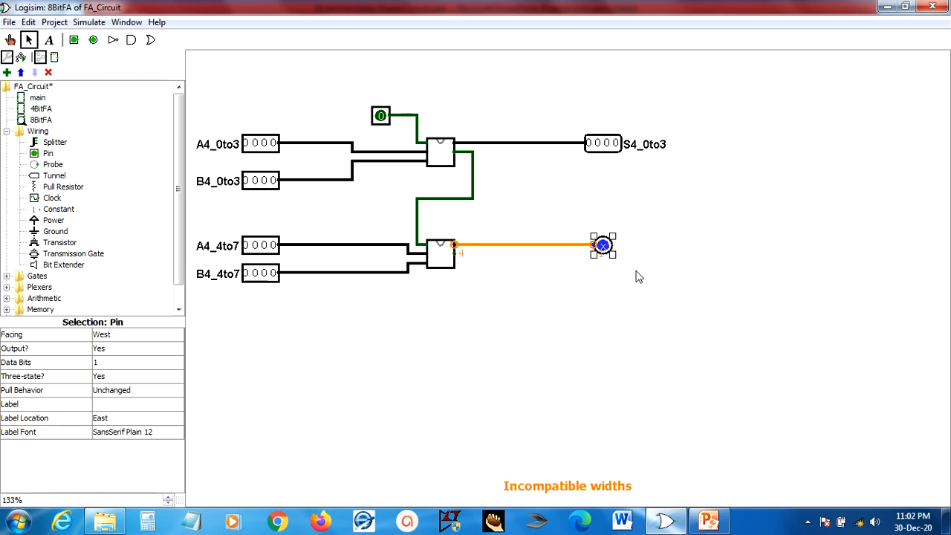
{"action": "left_click", "coordinate": [160, 363]}
{"action": "left_click", "coordinate": [113, 409]}
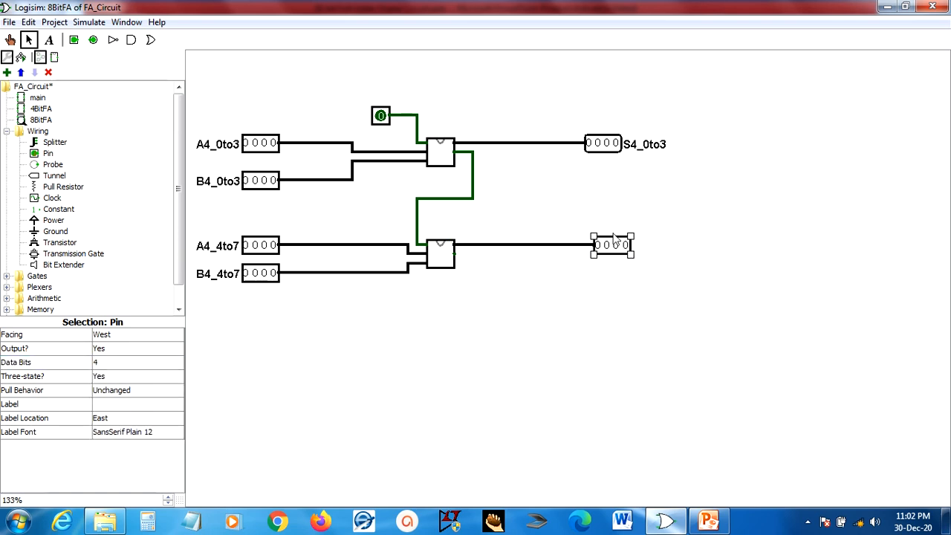
{"action": "left_click_drag", "start_coordinate": [617, 250], "coordinate": [607, 250]}
Step: Label the second output pin S4_4to7 and make its label font bold
{"action": "left_click", "coordinate": [115, 405]}
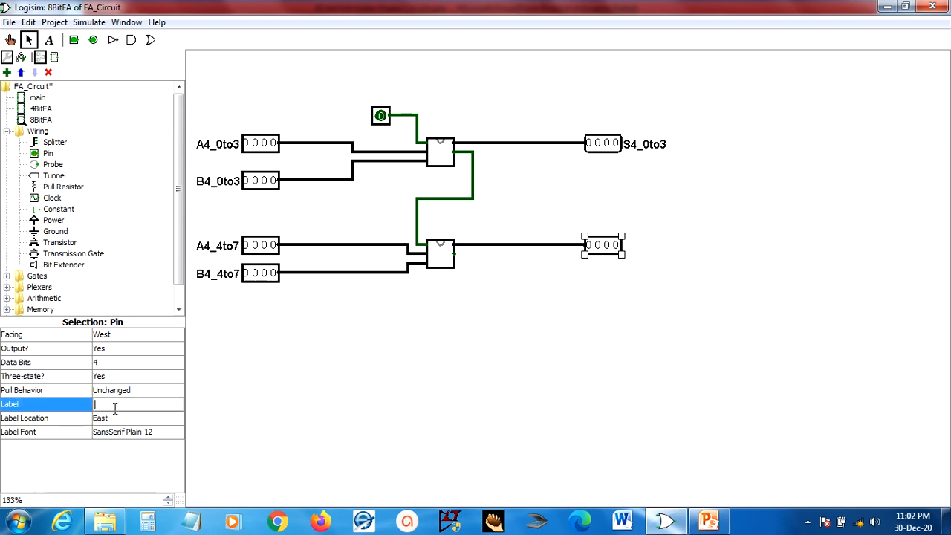
{"action": "type", "text": "S4_"}
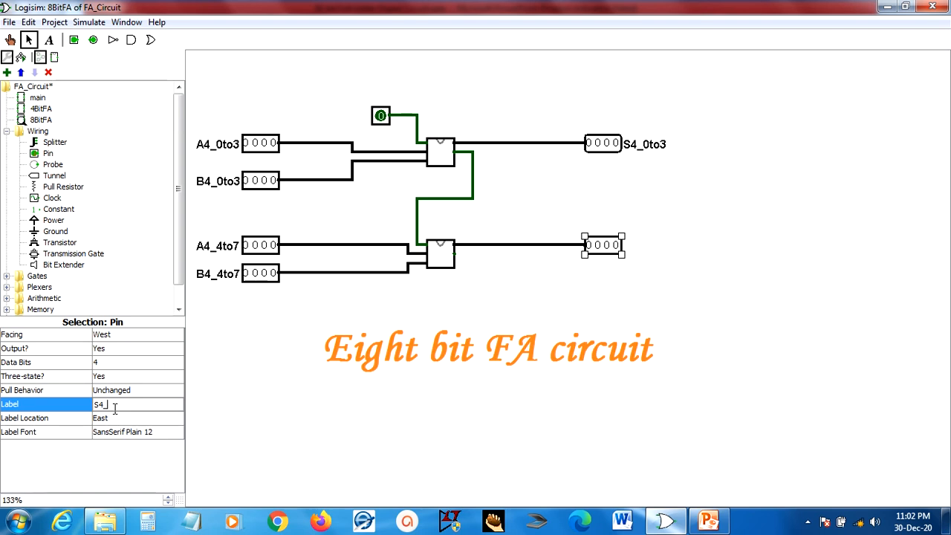
{"action": "key", "text": "Return"}
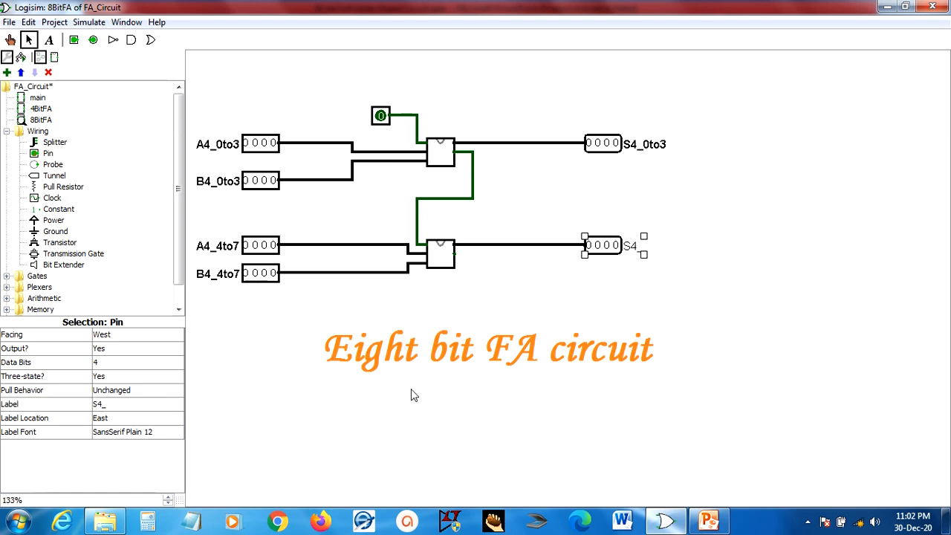
{"action": "left_click", "coordinate": [153, 404]}
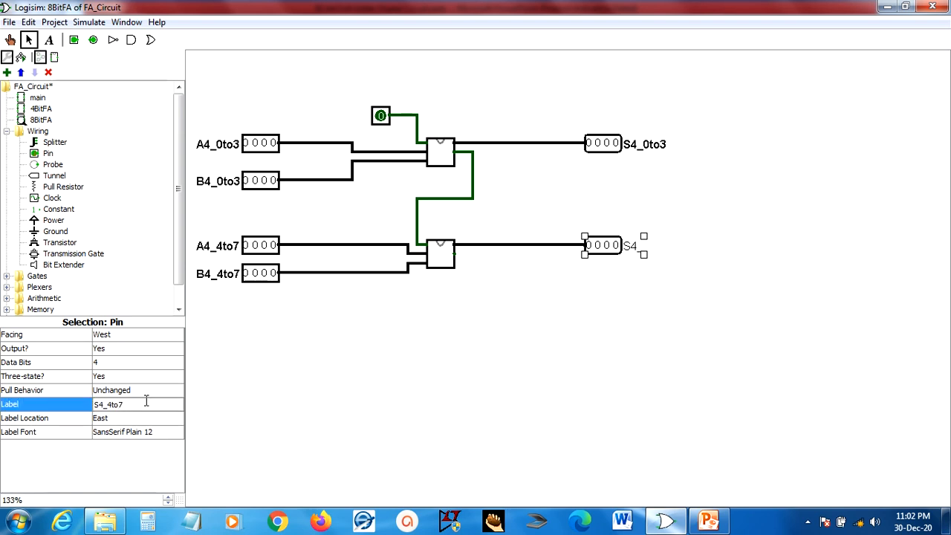
{"action": "left_click", "coordinate": [141, 432]}
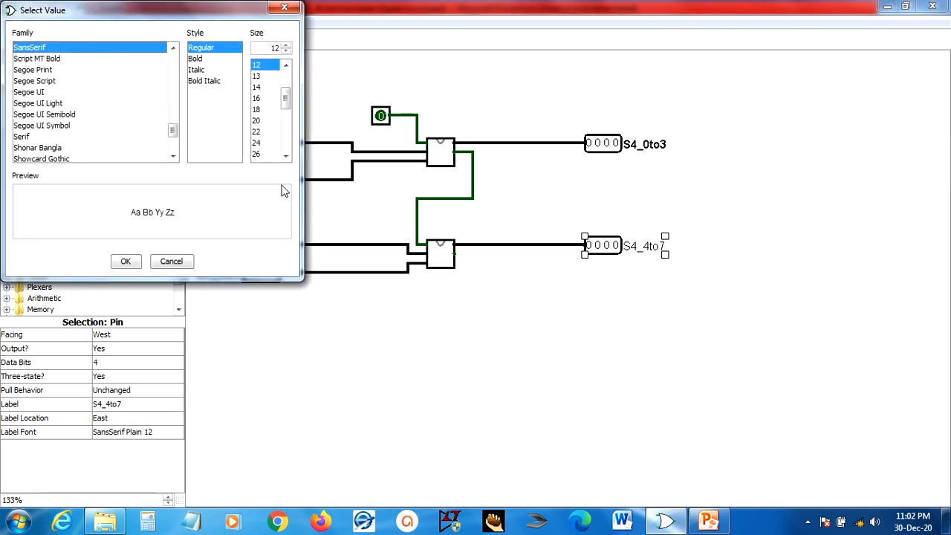
{"action": "left_click", "coordinate": [196, 58]}
{"action": "left_click", "coordinate": [126, 263]}
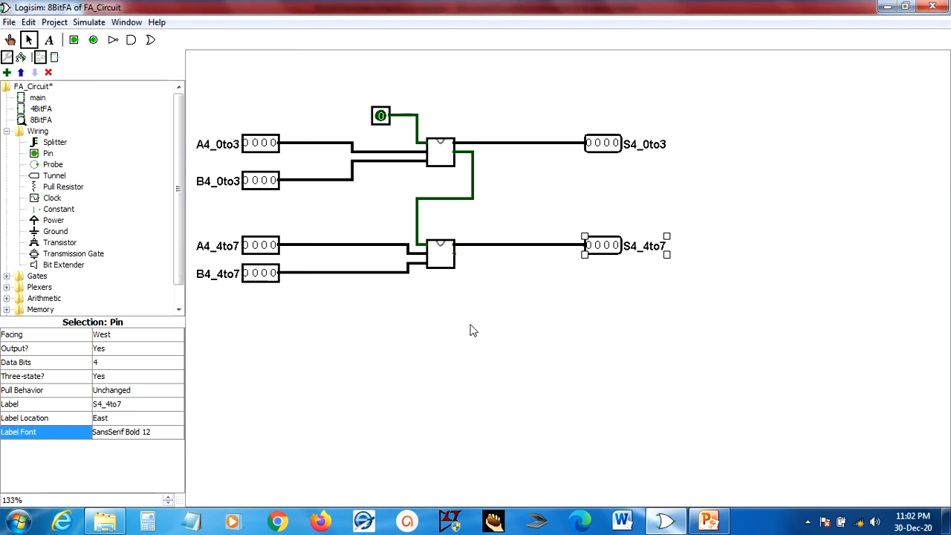
Step: Add a 1-bit output pin below S4_4to7 and wire it to the lower 4BitFA block's second output
{"action": "left_click", "coordinate": [93, 39]}
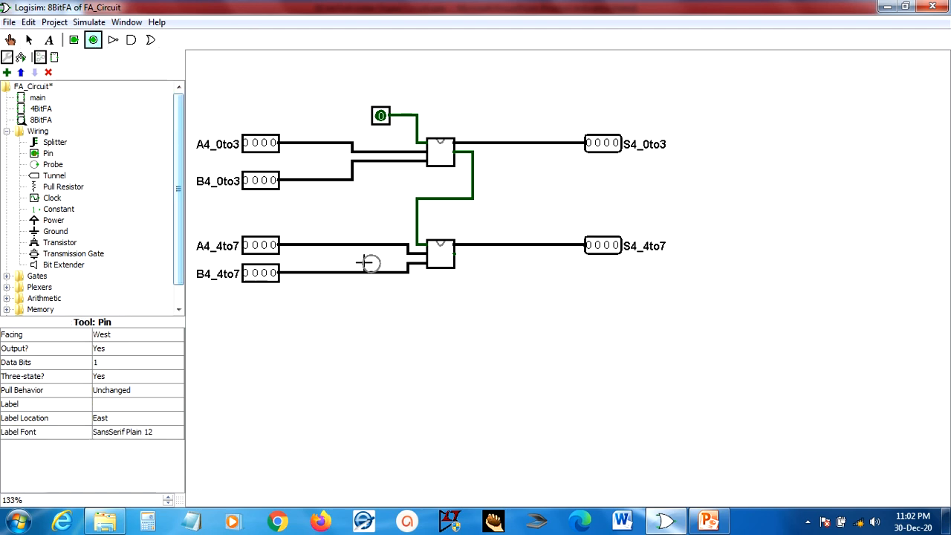
{"action": "left_click", "coordinate": [600, 290]}
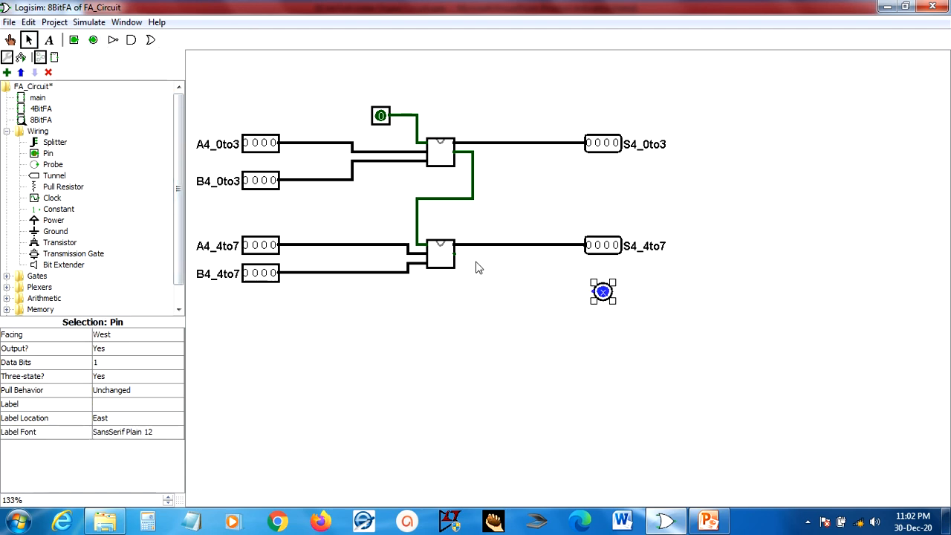
{"action": "left_click_drag", "start_coordinate": [455, 254], "coordinate": [594, 292]}
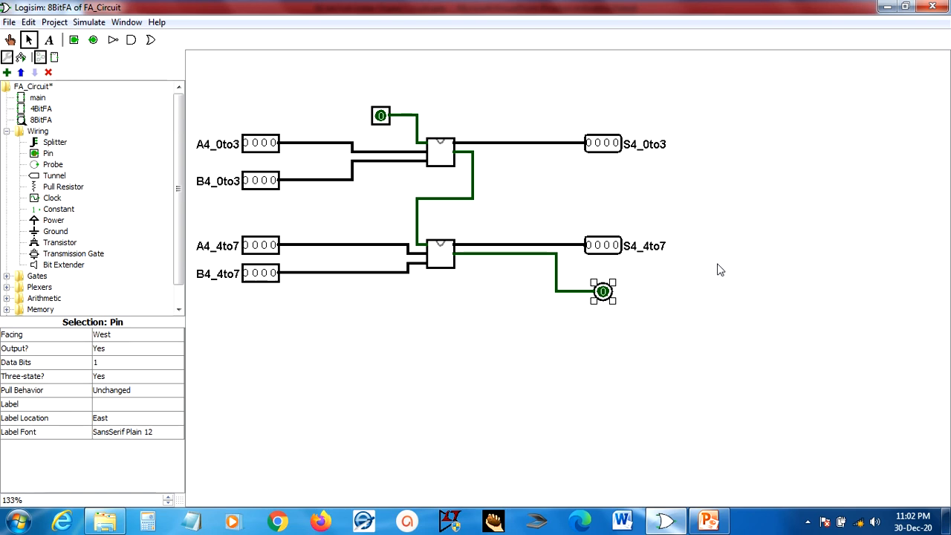
Step: Set all four bits of the A4_0to3 and B4_0to3 input pins to 1 to test the adder
{"action": "left_click", "coordinate": [720, 305]}
{"action": "left_click", "coordinate": [11, 40]}
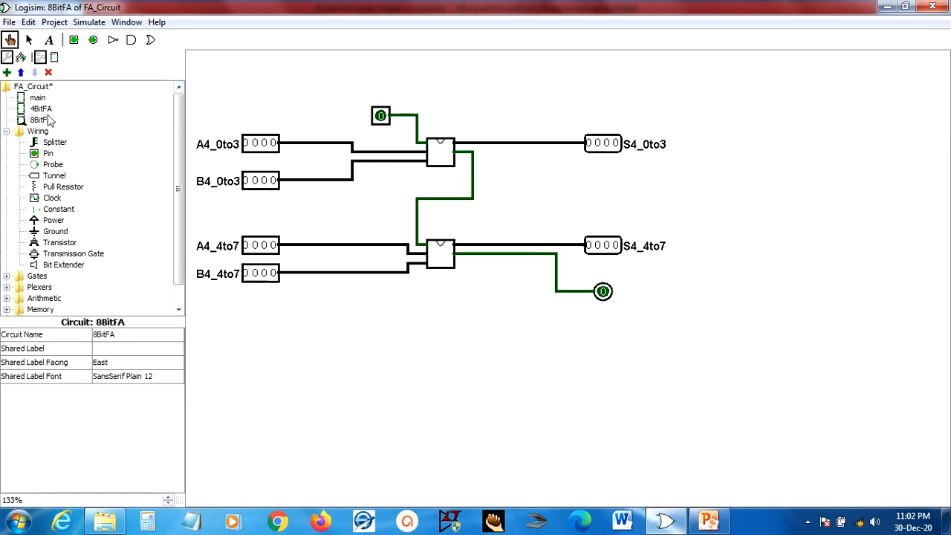
{"action": "left_click", "coordinate": [246, 143]}
{"action": "left_click", "coordinate": [254, 142]}
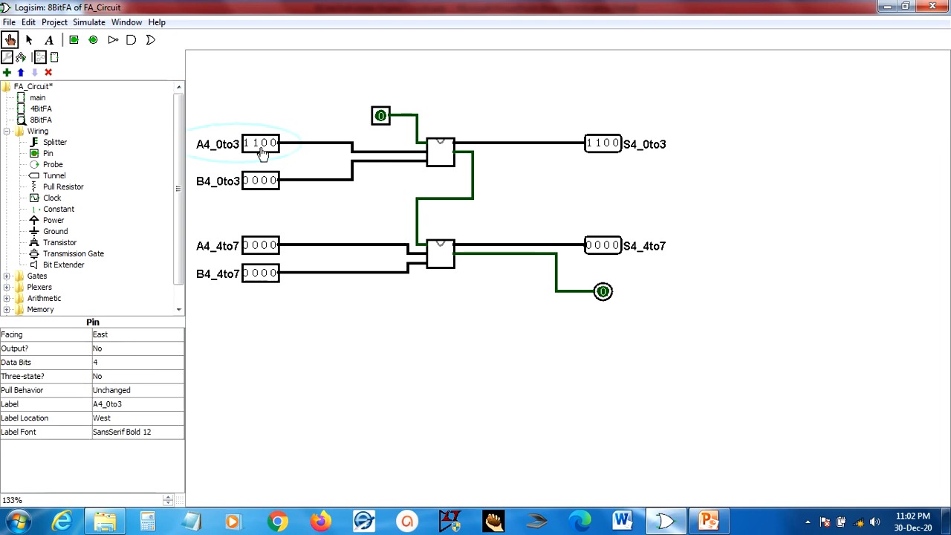
{"action": "left_click", "coordinate": [263, 142]}
{"action": "left_click", "coordinate": [272, 145]}
{"action": "left_click", "coordinate": [247, 183]}
{"action": "left_click", "coordinate": [256, 183]}
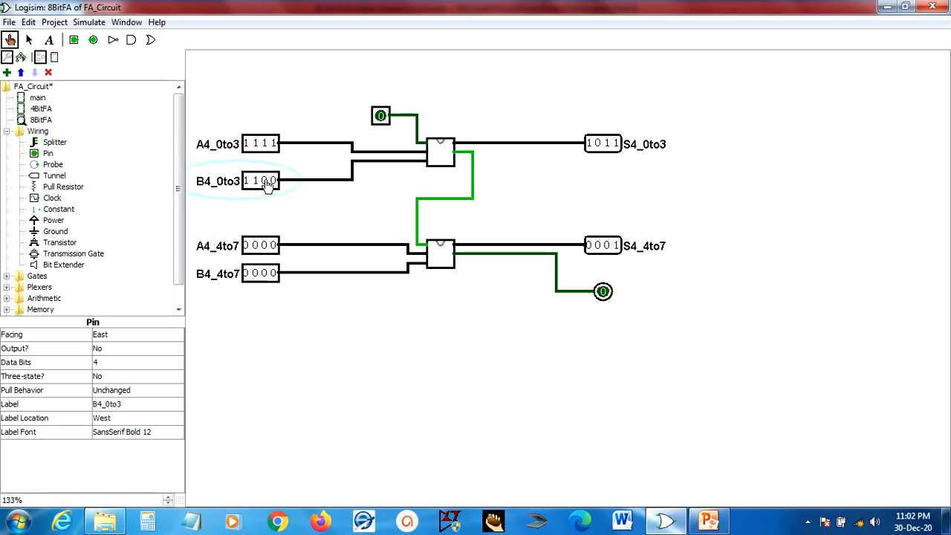
{"action": "left_click", "coordinate": [264, 183]}
{"action": "left_click", "coordinate": [273, 183]}
Step: Set all four bits of the A4_4to7 and B4_4to7 input pins to 1
{"action": "left_click", "coordinate": [245, 246]}
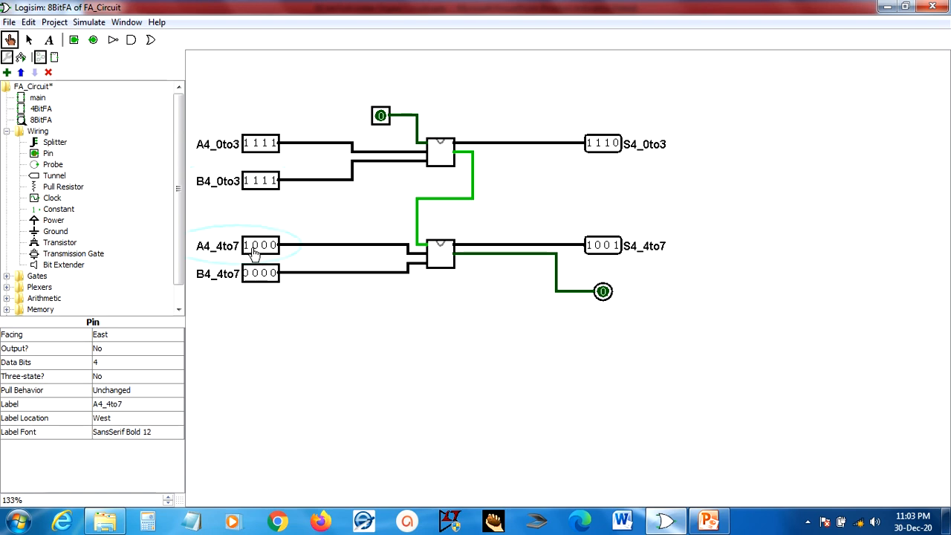
{"action": "left_click", "coordinate": [254, 246]}
{"action": "left_click", "coordinate": [262, 248]}
{"action": "left_click", "coordinate": [271, 247]}
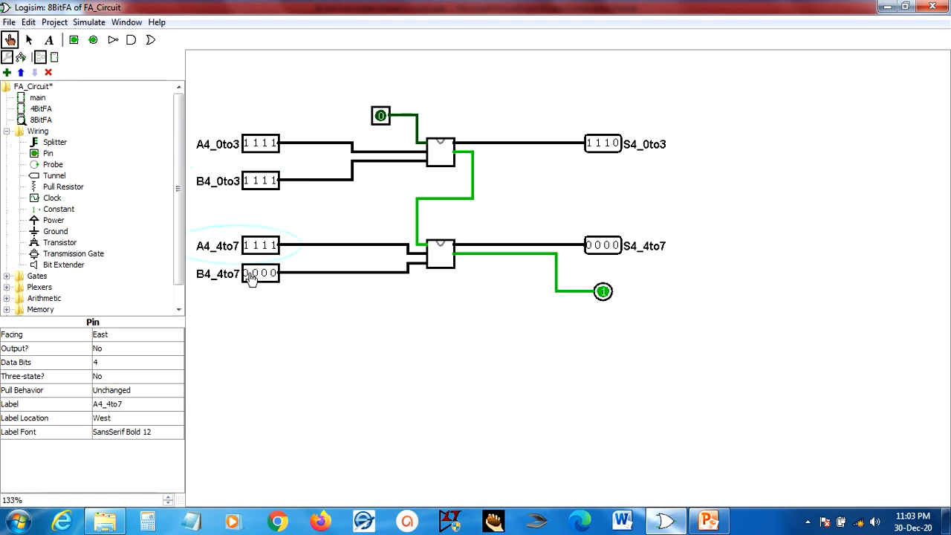
{"action": "left_click", "coordinate": [249, 276]}
{"action": "left_click", "coordinate": [249, 274]}
{"action": "left_click", "coordinate": [257, 274]}
{"action": "left_click", "coordinate": [264, 274]}
{"action": "left_click", "coordinate": [273, 274]}
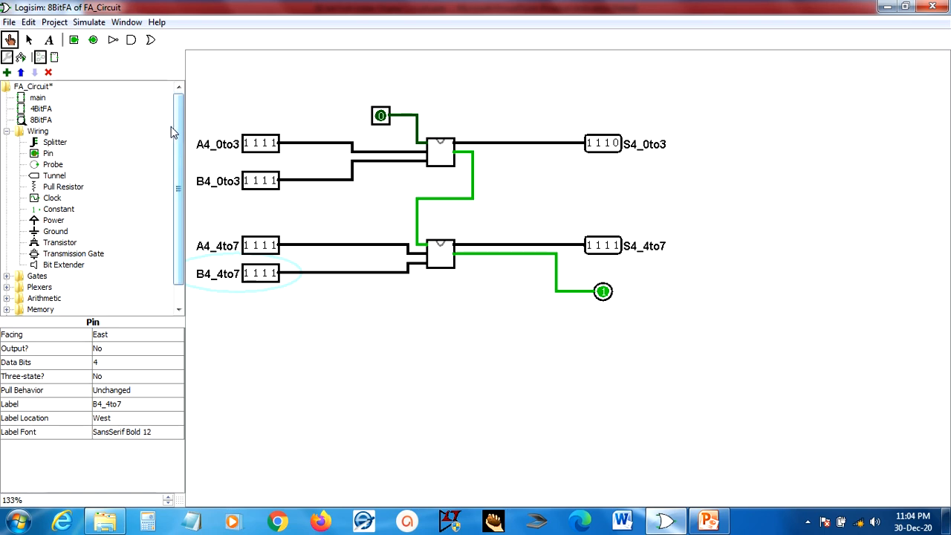
Step: Add a new circuit named 16Bit to the project
{"action": "left_click", "coordinate": [56, 24]}
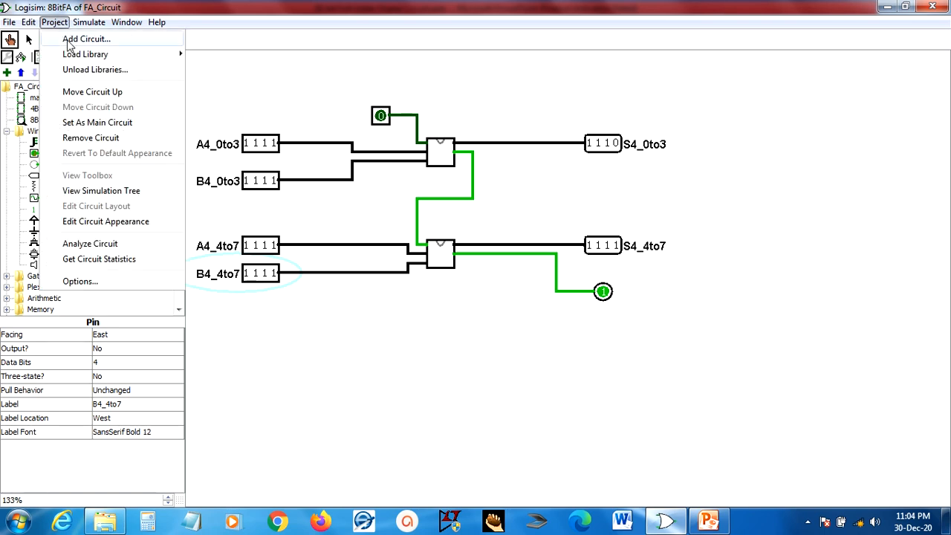
{"action": "left_click", "coordinate": [70, 40]}
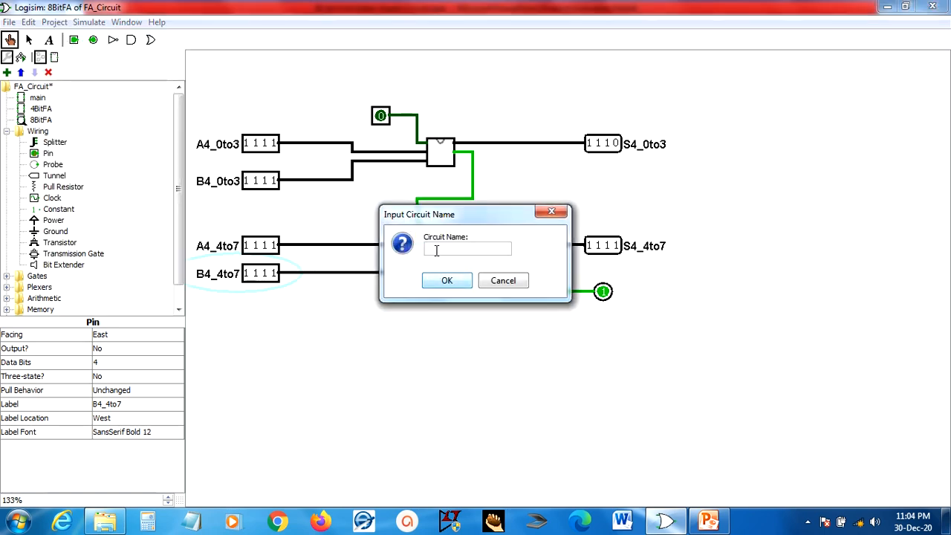
{"action": "type", "text": "16Bit"}
{"action": "left_click", "coordinate": [447, 281]}
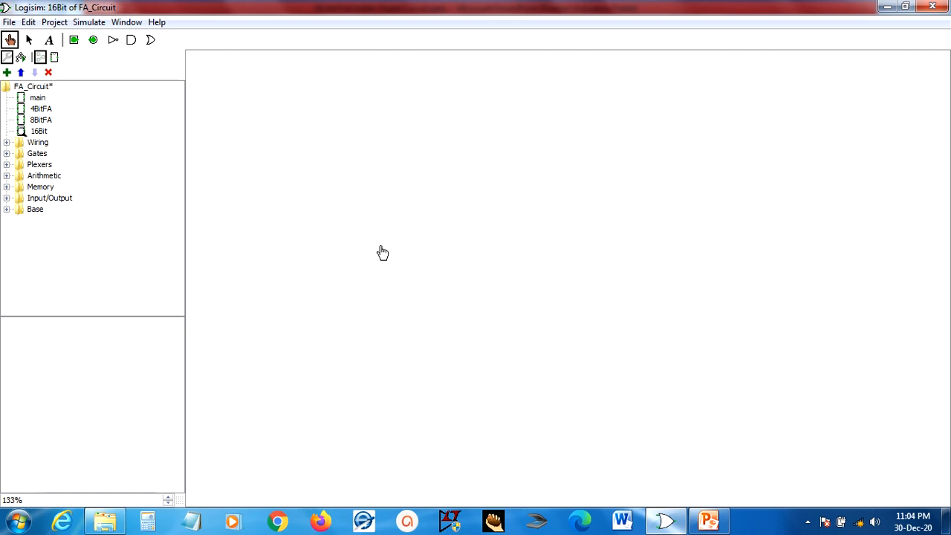
Step: Place two 8BitFA blocks one above the other and wire the upper block's lowest output to the lower block's top input
{"action": "left_click", "coordinate": [41, 120]}
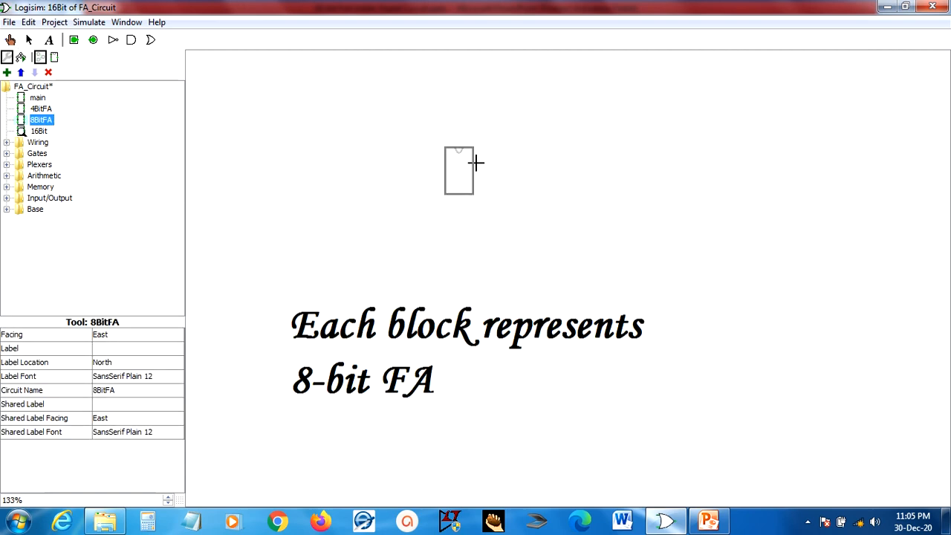
{"action": "left_click", "coordinate": [476, 162]}
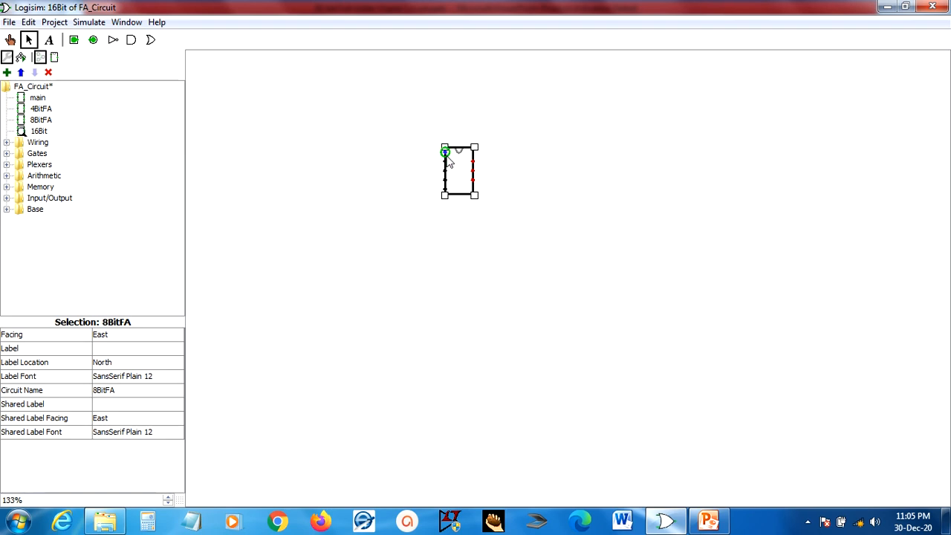
{"action": "mouse_move", "coordinate": [446, 161]}
{"action": "mouse_move", "coordinate": [476, 167]}
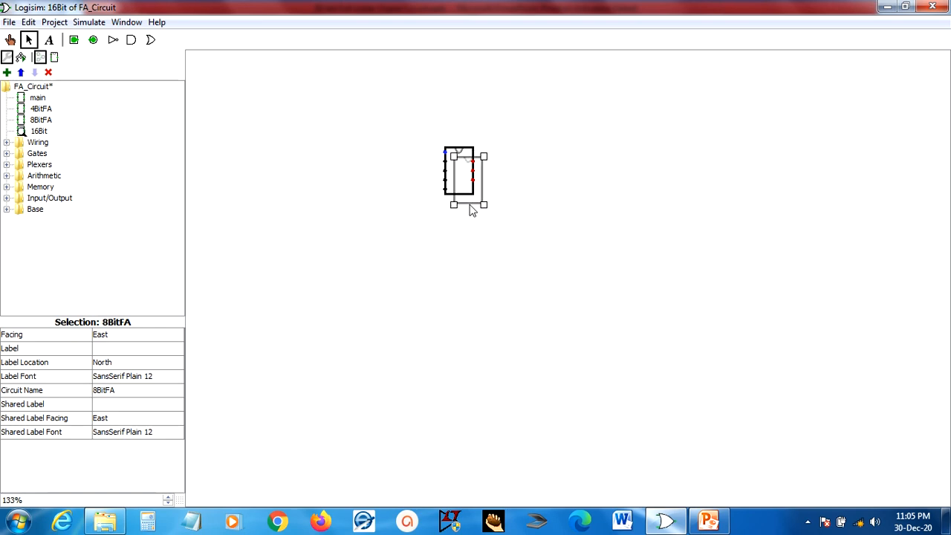
{"action": "left_click_drag", "start_coordinate": [461, 181], "coordinate": [461, 264]}
{"action": "left_click_drag", "start_coordinate": [473, 180], "coordinate": [444, 237]}
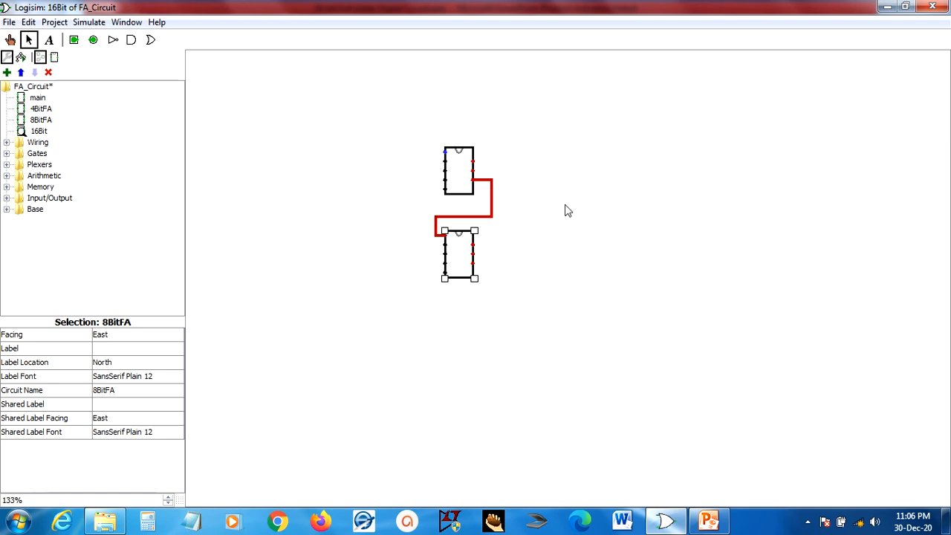
{"action": "left_click", "coordinate": [566, 84]}
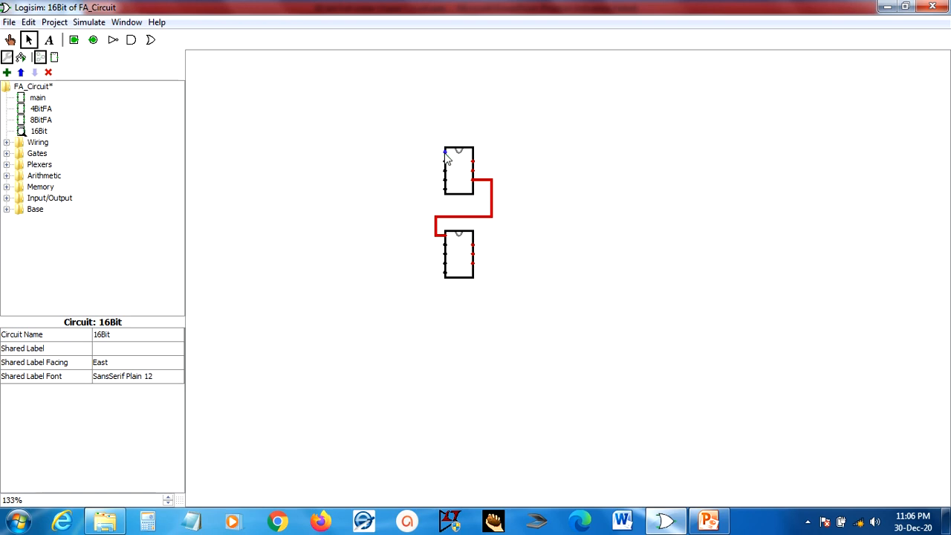
Step: Add a 1-bit input pin above the blocks and wire it to the upper 8BitFA block's top input
{"action": "left_click_drag", "start_coordinate": [445, 151], "coordinate": [416, 114]}
{"action": "left_click", "coordinate": [73, 39]}
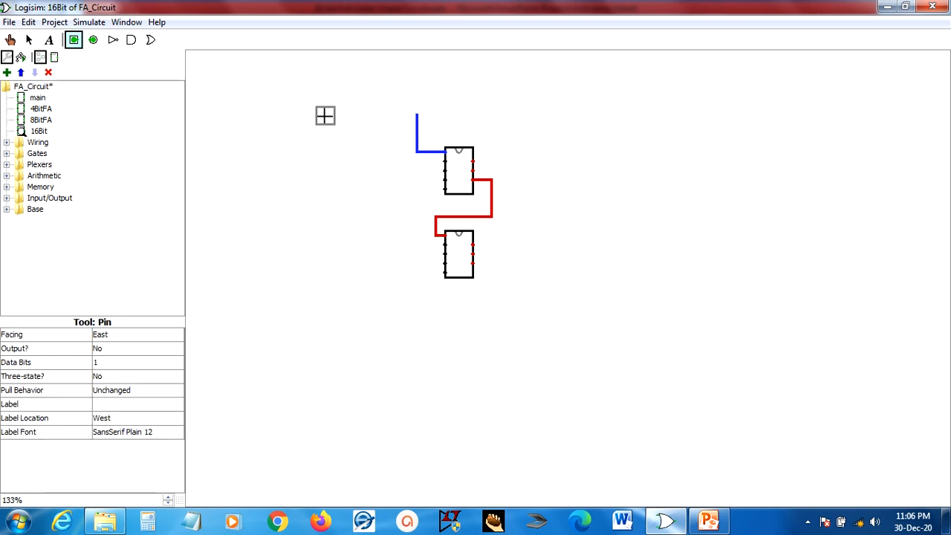
{"action": "left_click", "coordinate": [376, 112]}
{"action": "left_click_drag", "start_coordinate": [413, 120], "coordinate": [418, 117]}
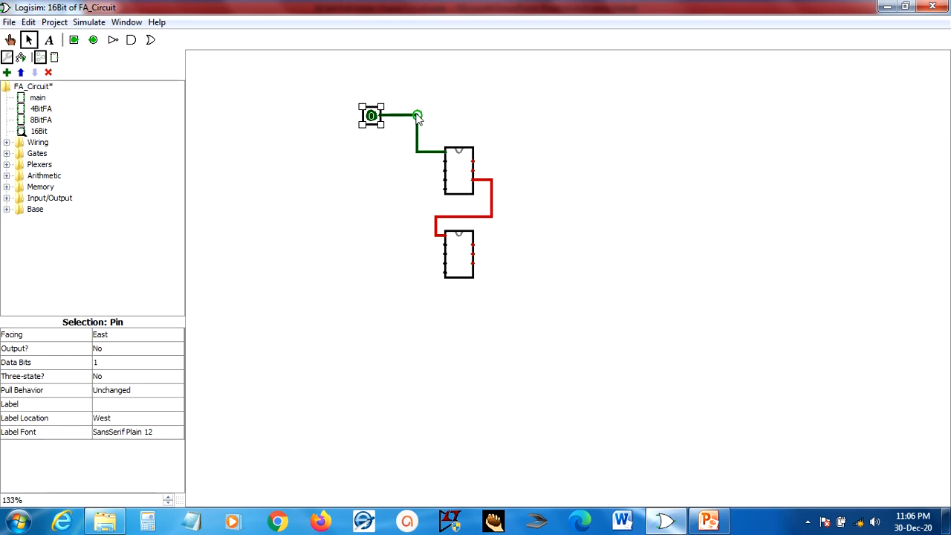
Step: Add a 1-bit output pin to the lower right of the blocks and wire it to the lower 8BitFA block's lowest output
{"action": "left_click", "coordinate": [93, 39]}
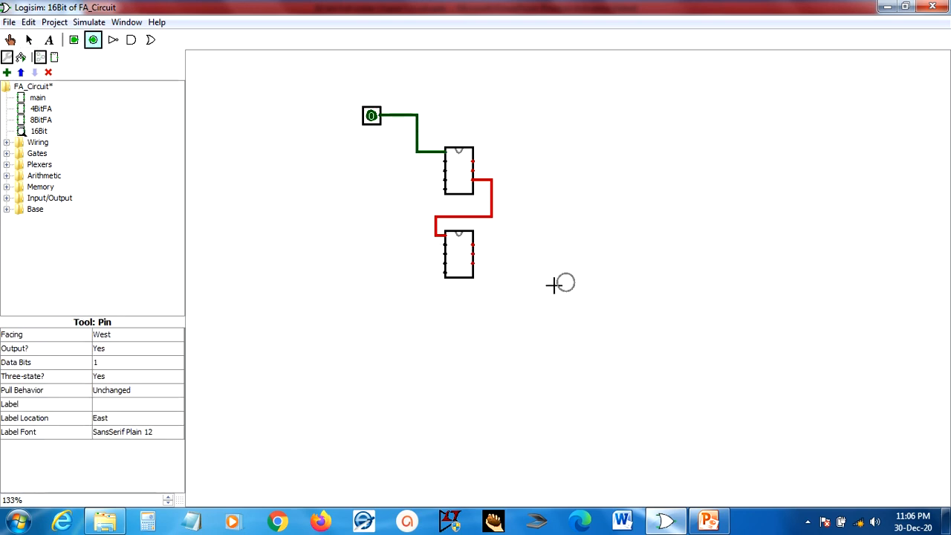
{"action": "left_click", "coordinate": [612, 291]}
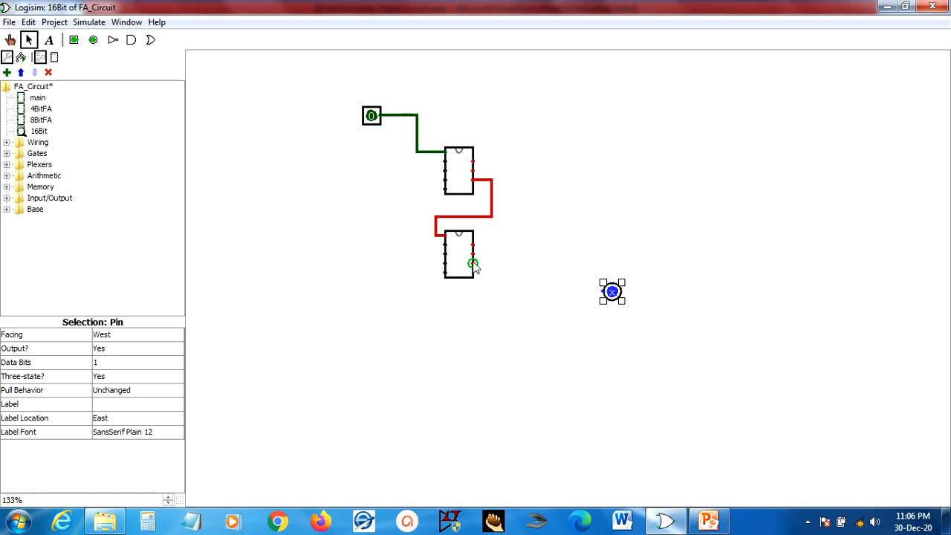
{"action": "left_click_drag", "start_coordinate": [473, 263], "coordinate": [603, 291]}
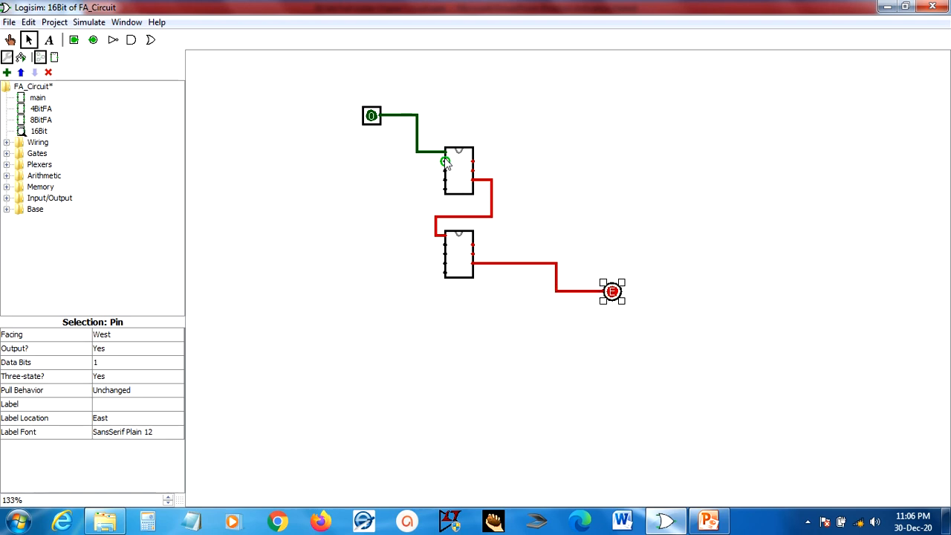
Step: Add an input pin wired to the upper 8BitFA block's second input and set its data bits to 4
{"action": "left_click", "coordinate": [74, 39]}
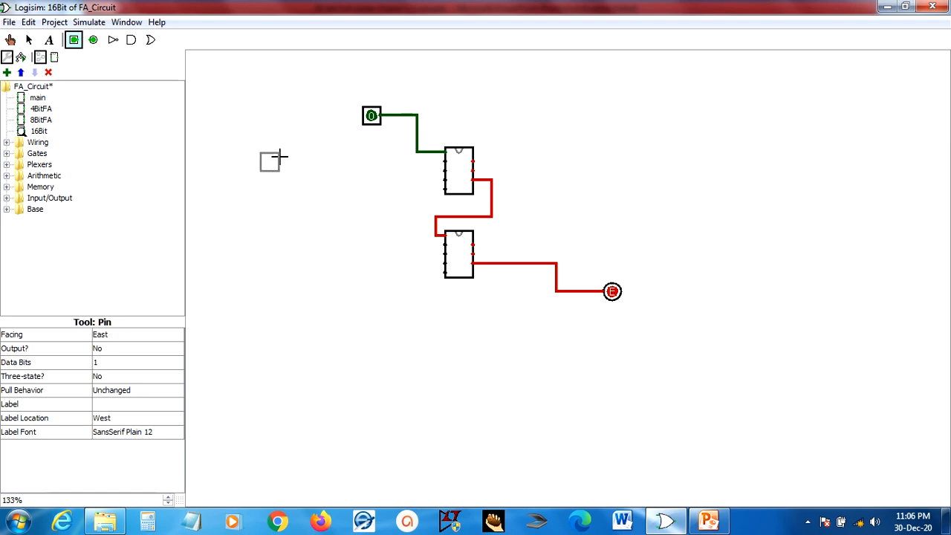
{"action": "left_click", "coordinate": [279, 156]}
{"action": "left_click_drag", "start_coordinate": [282, 152], "coordinate": [444, 161]}
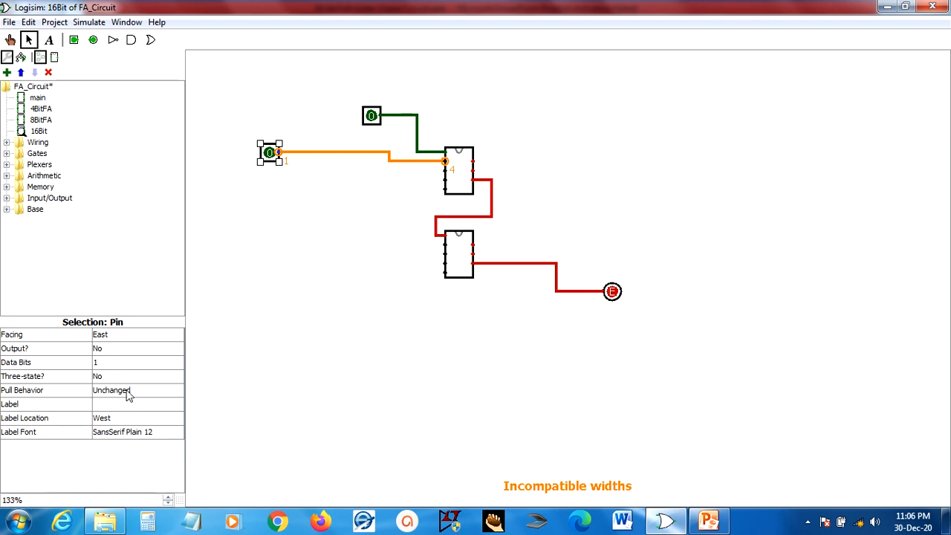
{"action": "left_click", "coordinate": [117, 364]}
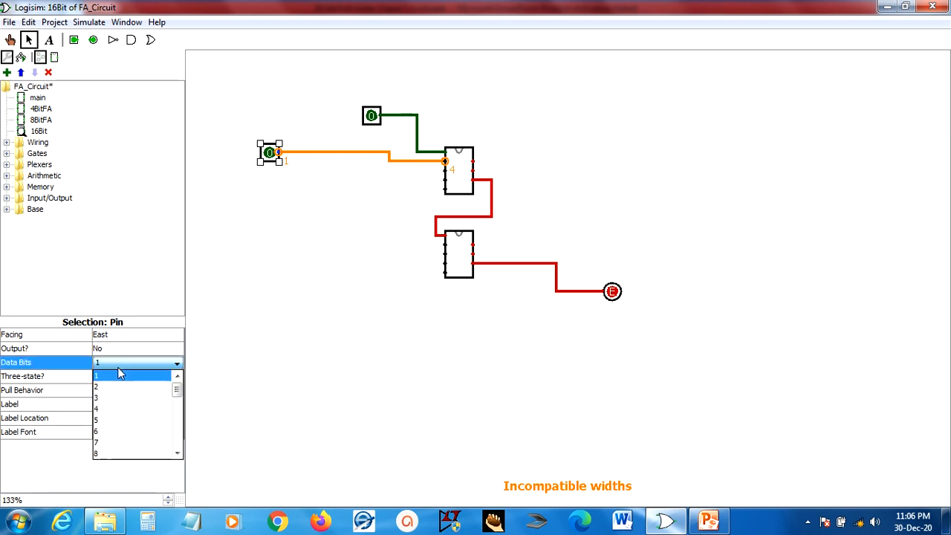
{"action": "left_click", "coordinate": [115, 409]}
{"action": "left_click", "coordinate": [293, 305]}
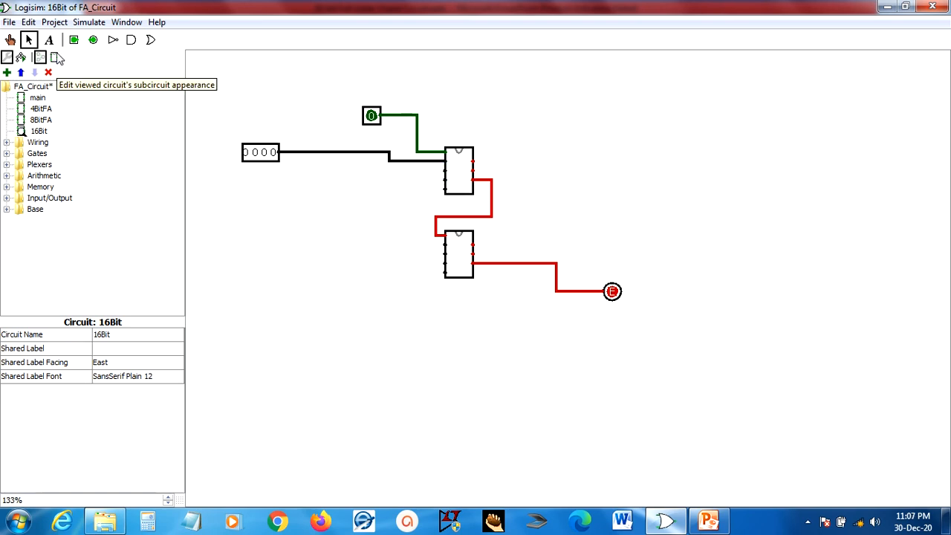
Step: Add a second 4-bit input pin below the first and wire it to the upper 8BitFA block's third input
{"action": "left_click", "coordinate": [77, 43]}
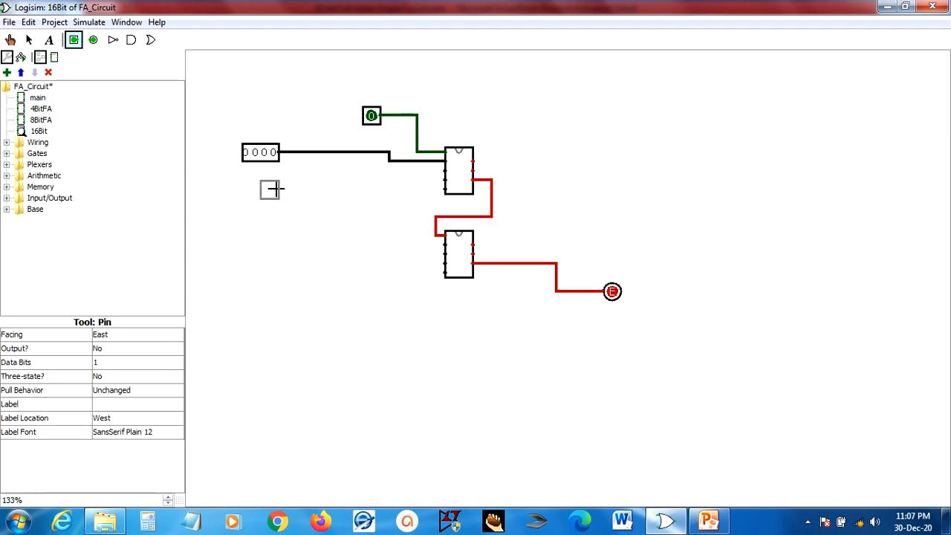
{"action": "left_click", "coordinate": [276, 181]}
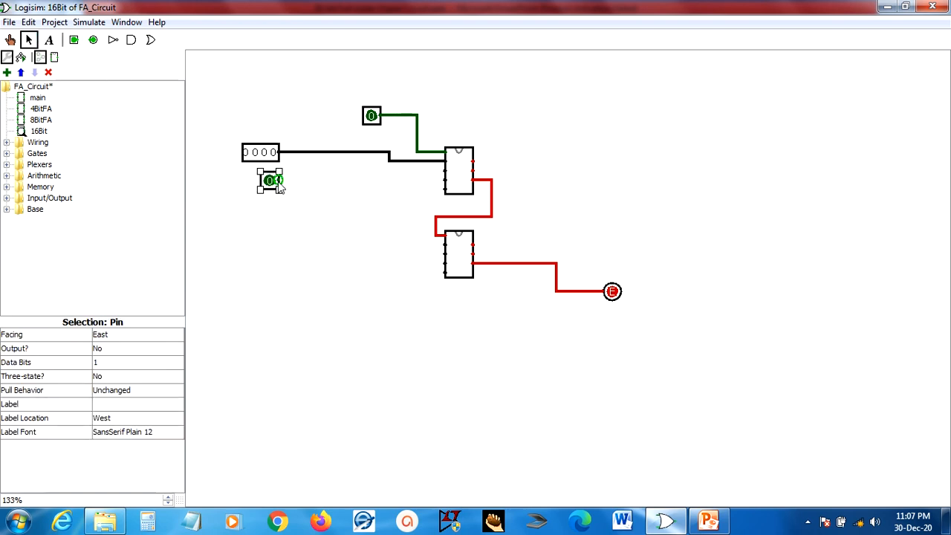
{"action": "left_click_drag", "start_coordinate": [280, 182], "coordinate": [445, 171]}
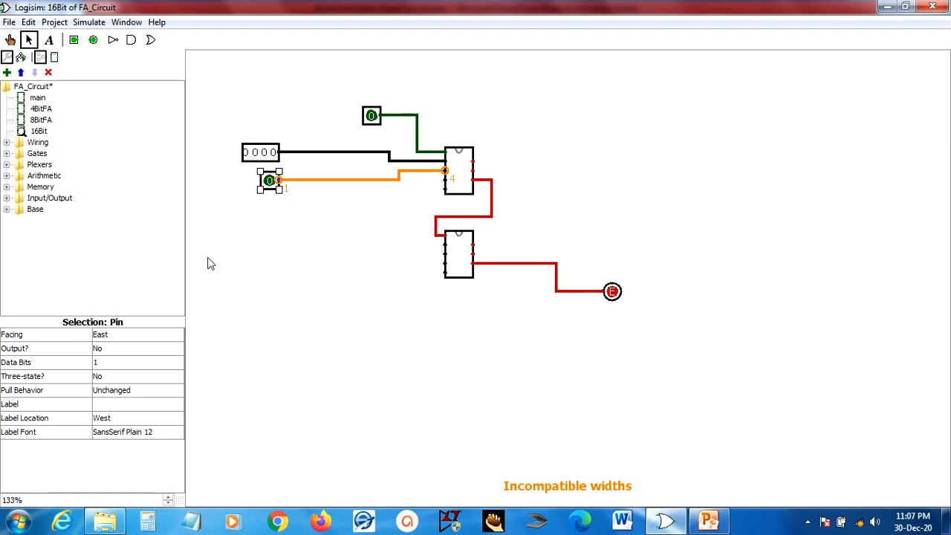
{"action": "left_click", "coordinate": [125, 404]}
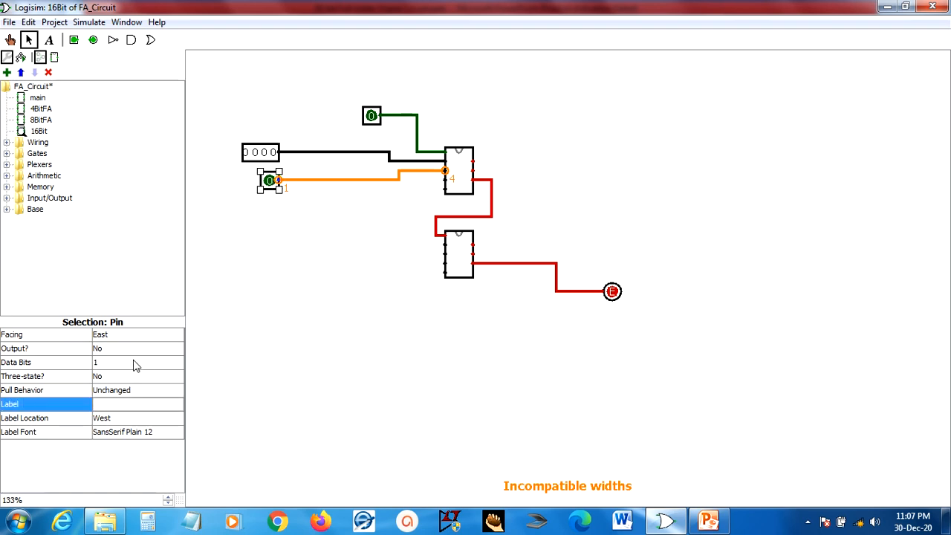
{"action": "left_click", "coordinate": [132, 364]}
{"action": "left_click", "coordinate": [140, 408]}
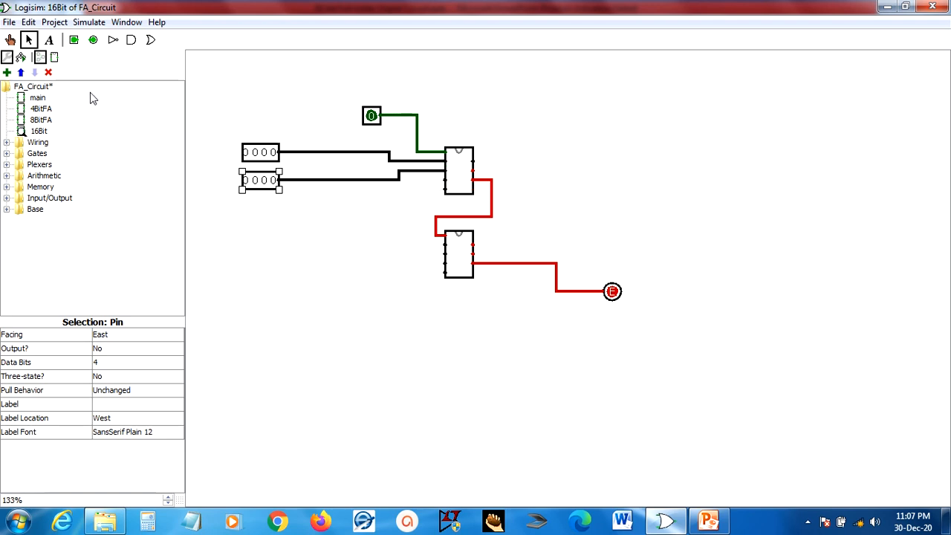
Step: Add a third 4-bit input pin below the other two and wire it to the upper 8BitFA block's fourth input
{"action": "left_click", "coordinate": [73, 40]}
{"action": "left_click", "coordinate": [278, 208]}
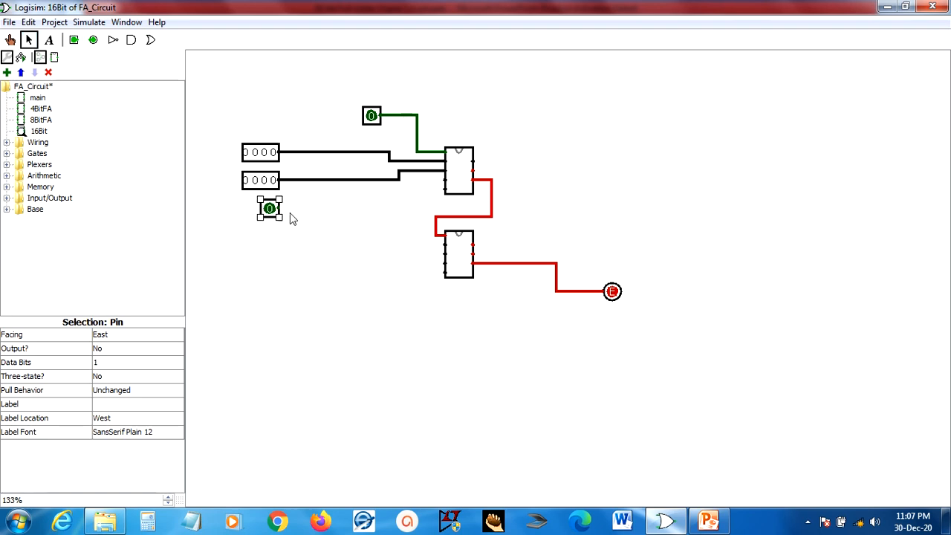
{"action": "left_click_drag", "start_coordinate": [281, 208], "coordinate": [445, 180]}
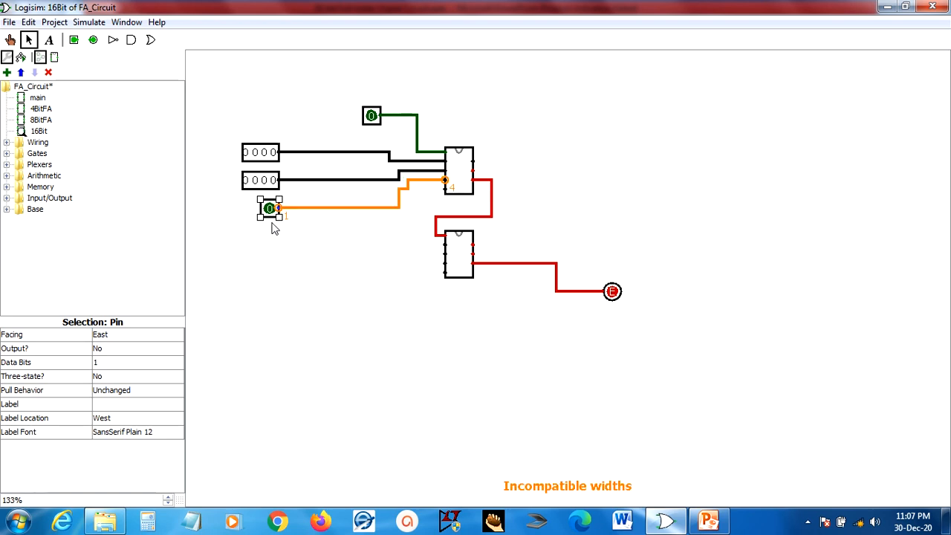
{"action": "left_click", "coordinate": [131, 364]}
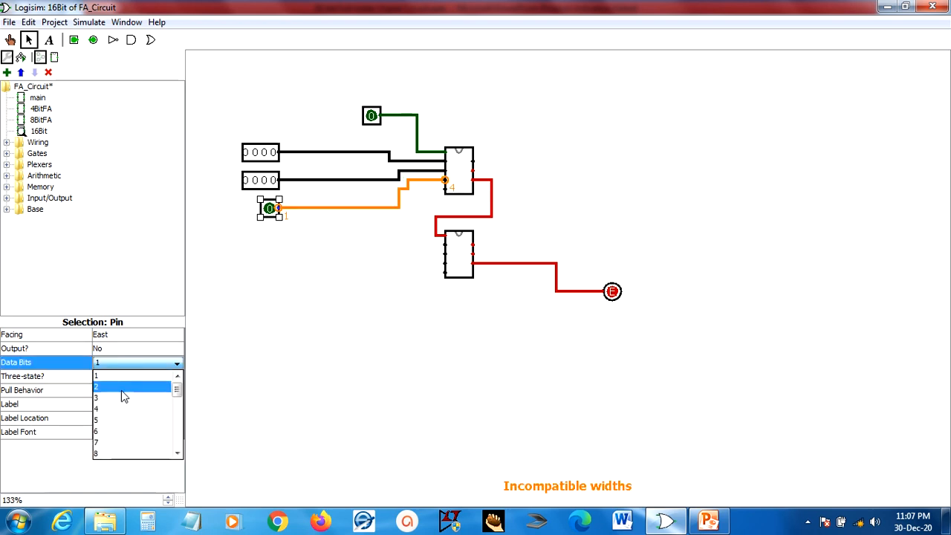
{"action": "left_click", "coordinate": [122, 409]}
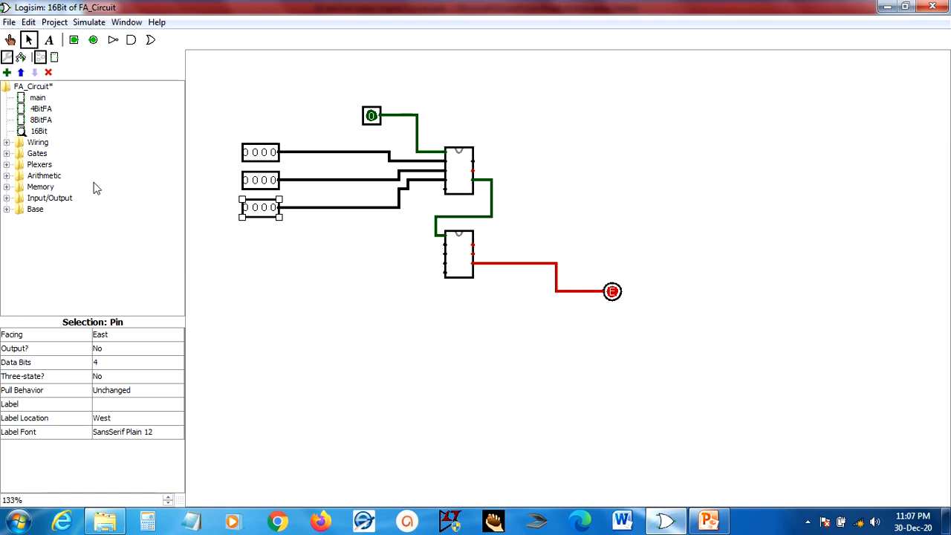
Step: Add a fourth 4-bit input pin below the other three and wire it to the upper 8BitFA block's lowest input
{"action": "left_click", "coordinate": [74, 40]}
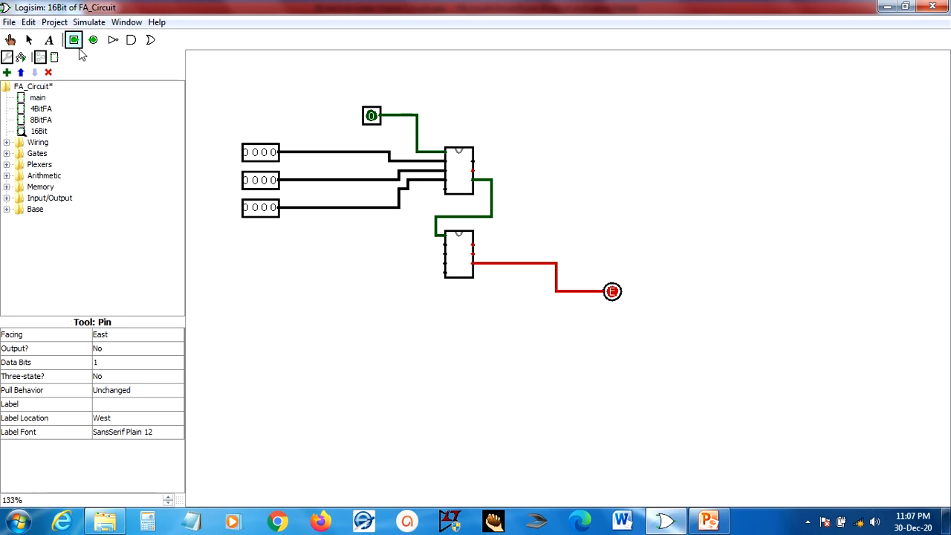
{"action": "left_click", "coordinate": [280, 236]}
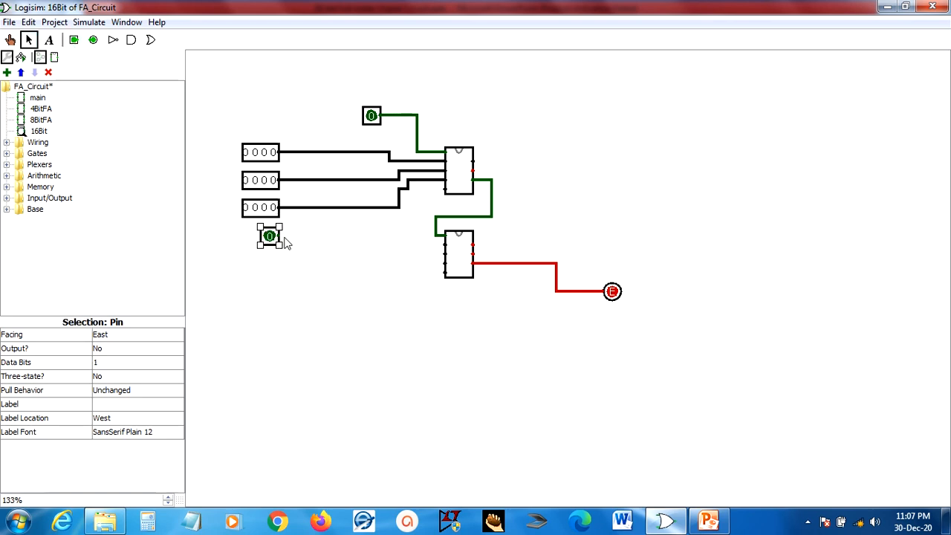
{"action": "left_click_drag", "start_coordinate": [279, 236], "coordinate": [445, 189]}
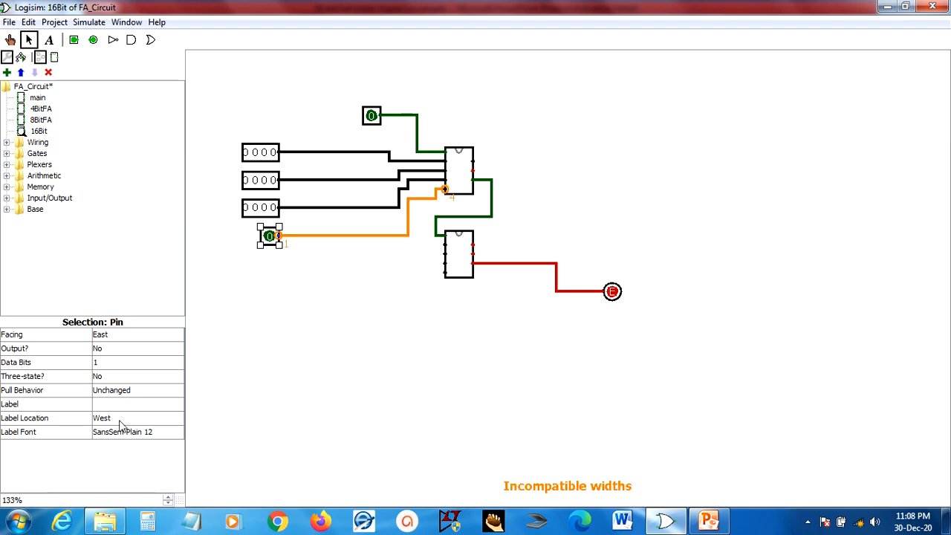
{"action": "left_click", "coordinate": [123, 362]}
{"action": "left_click", "coordinate": [115, 410]}
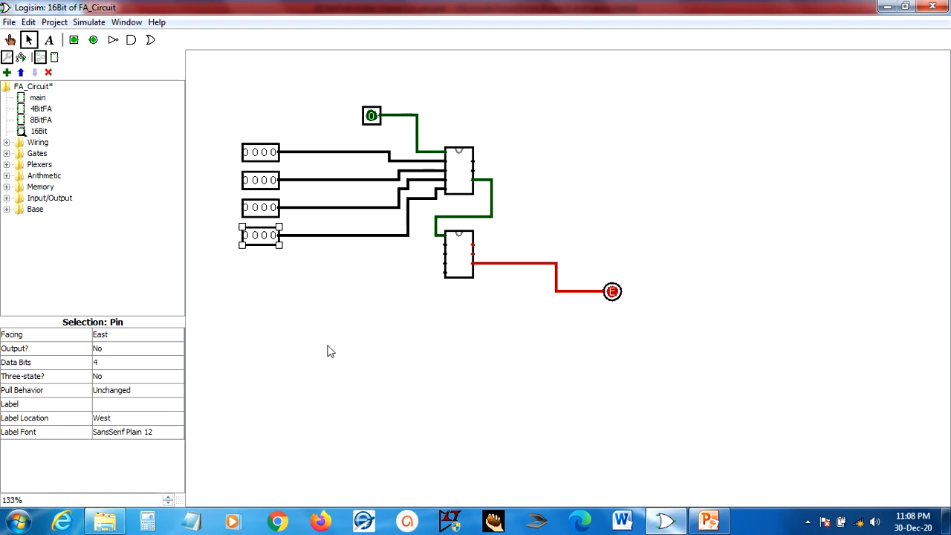
{"action": "left_click", "coordinate": [332, 339]}
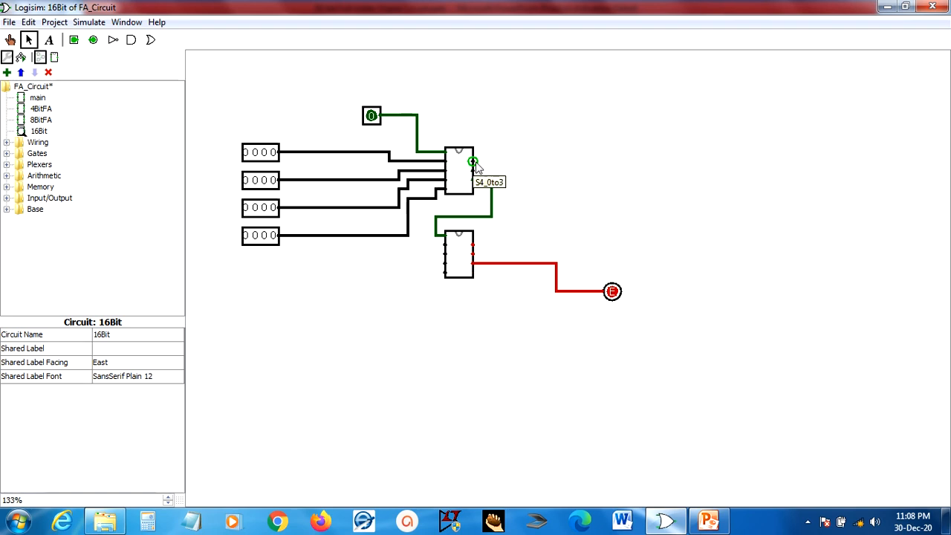
Step: Wire the upper 8BitFA block's S4_0to3 output to a new output pin and set the pin's data bits to 4
{"action": "left_click_drag", "start_coordinate": [474, 162], "coordinate": [623, 165]}
{"action": "left_click", "coordinate": [93, 40]}
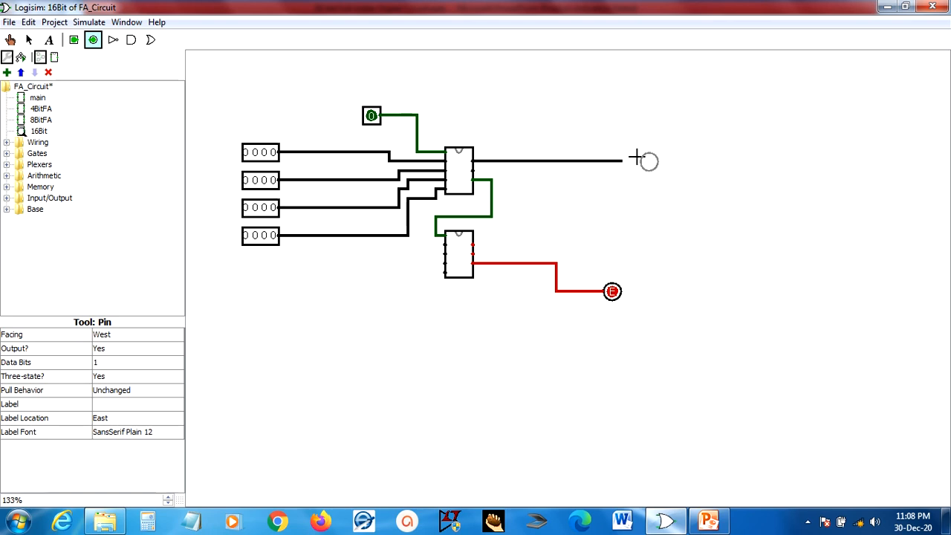
{"action": "left_click", "coordinate": [639, 161]}
{"action": "left_click_drag", "start_coordinate": [622, 162], "coordinate": [633, 163]}
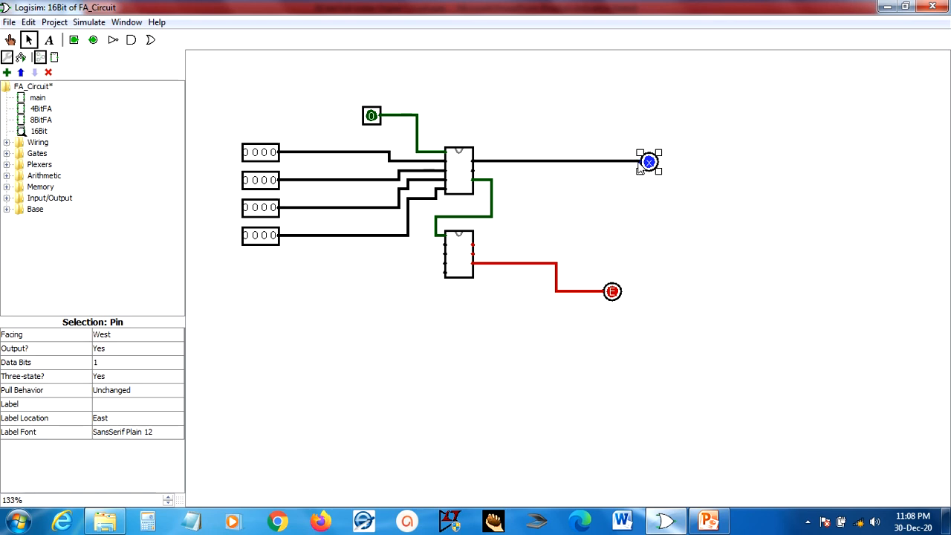
{"action": "left_click", "coordinate": [136, 362]}
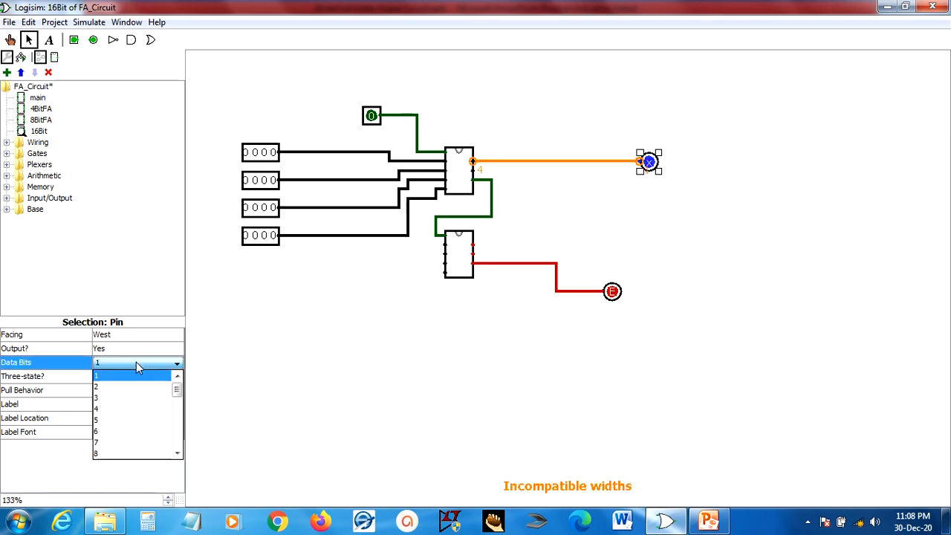
{"action": "left_click", "coordinate": [113, 408]}
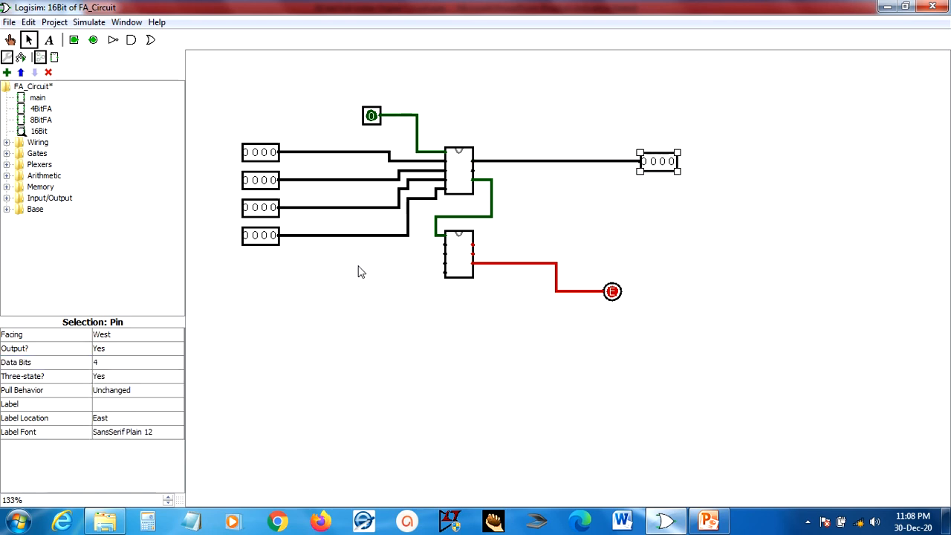
Step: Add a second 4-bit output pin just below the first and wire it to the upper 8BitFA block's second output
{"action": "left_click", "coordinate": [93, 40]}
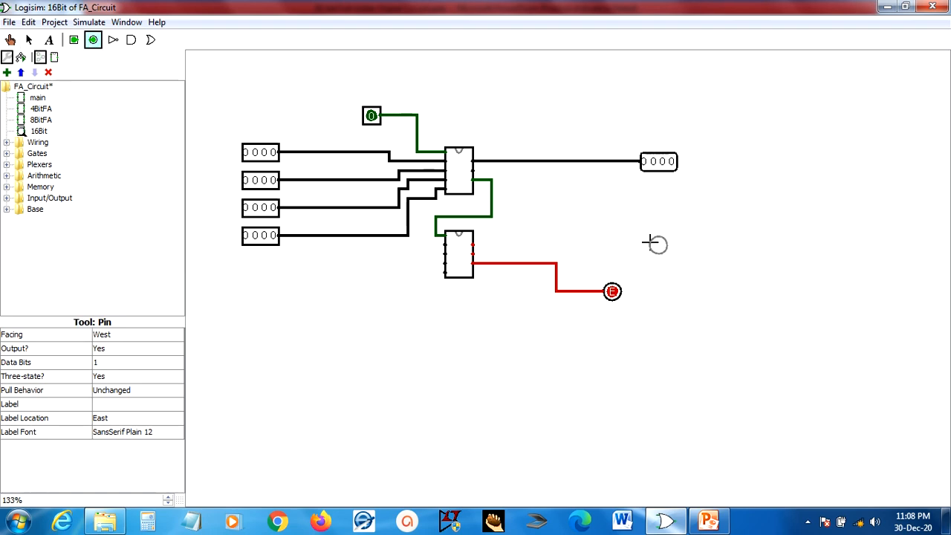
{"action": "left_click", "coordinate": [646, 236]}
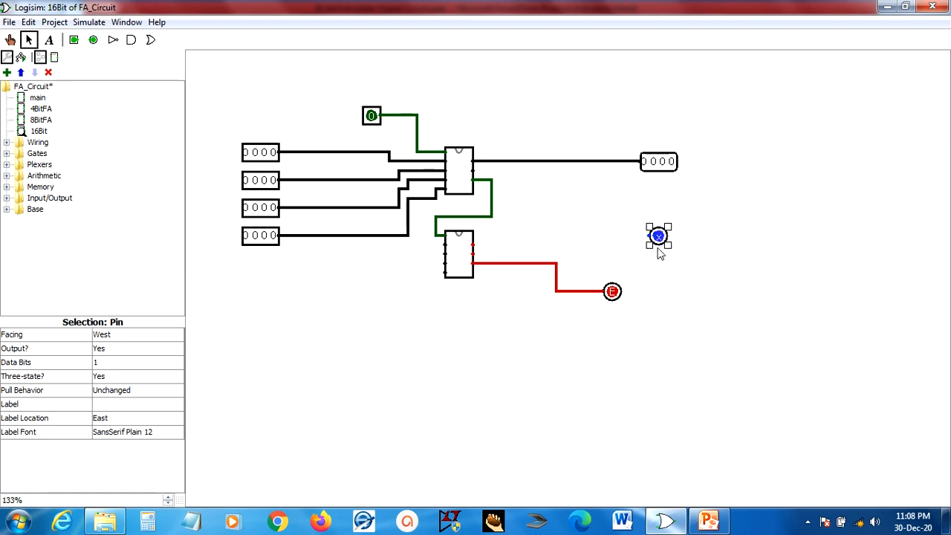
{"action": "left_click", "coordinate": [119, 365]}
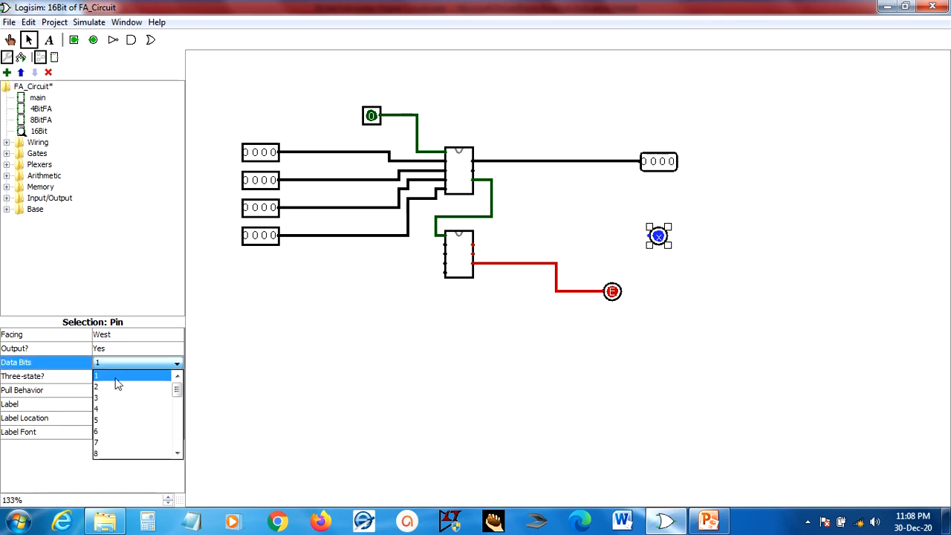
{"action": "left_click", "coordinate": [109, 413]}
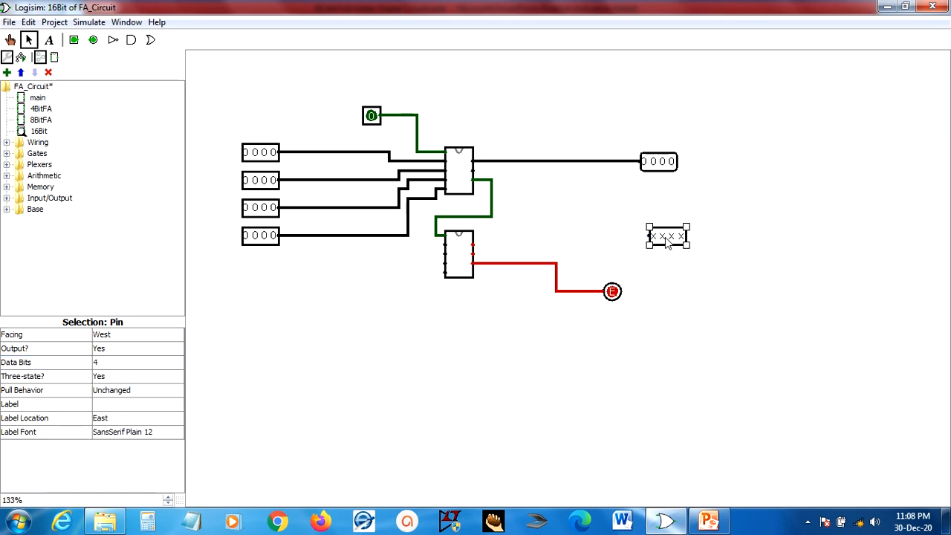
{"action": "left_click_drag", "start_coordinate": [662, 235], "coordinate": [660, 192]}
{"action": "mouse_move", "coordinate": [474, 172]}
{"action": "left_mouse_down"}
{"action": "mouse_move", "coordinate": [604, 178]}
{"action": "mouse_move", "coordinate": [606, 191]}
{"action": "mouse_move", "coordinate": [632, 189]}
{"action": "left_mouse_up"}
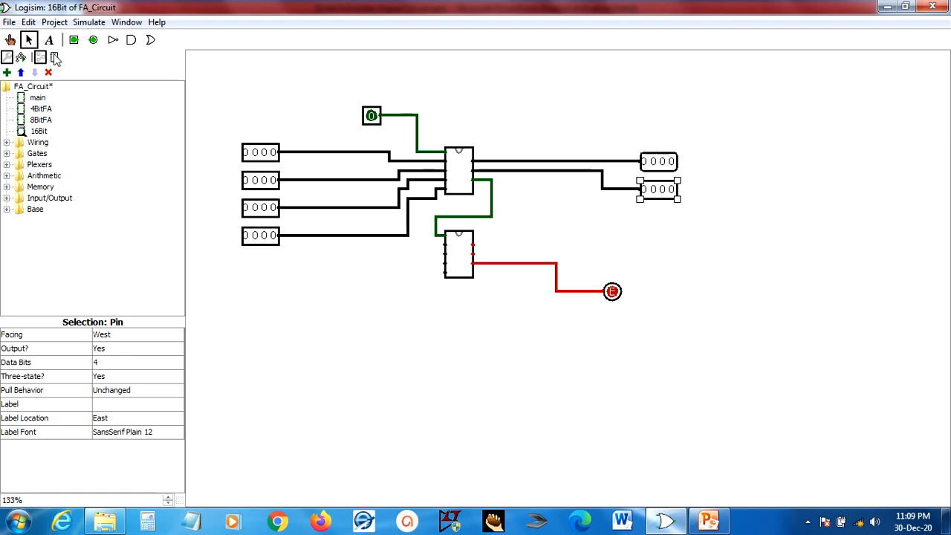
Step: Add a fifth 4-bit input pin below the other four and wire it to the lower 8BitFA block's second input
{"action": "left_click", "coordinate": [73, 39]}
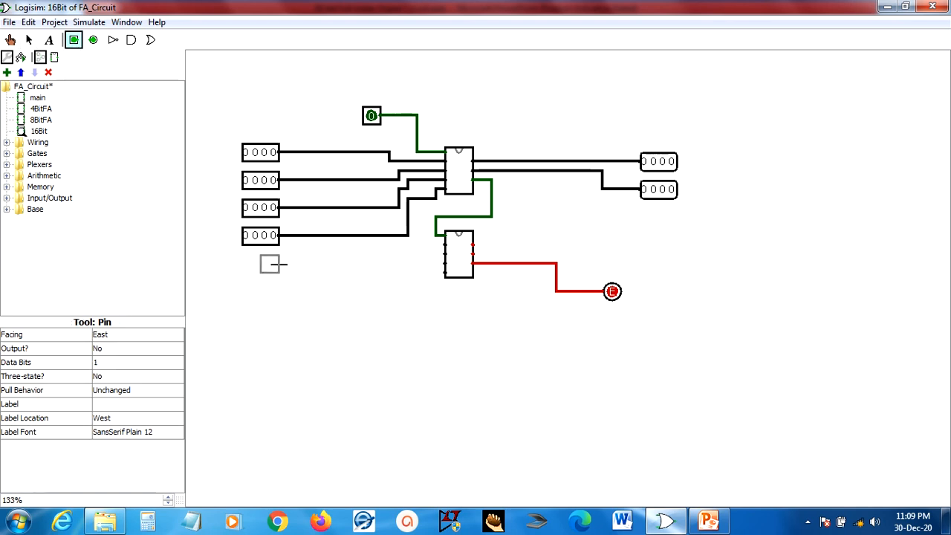
{"action": "left_click", "coordinate": [270, 264]}
{"action": "left_click_drag", "start_coordinate": [281, 265], "coordinate": [444, 245]}
{"action": "left_click", "coordinate": [146, 363]}
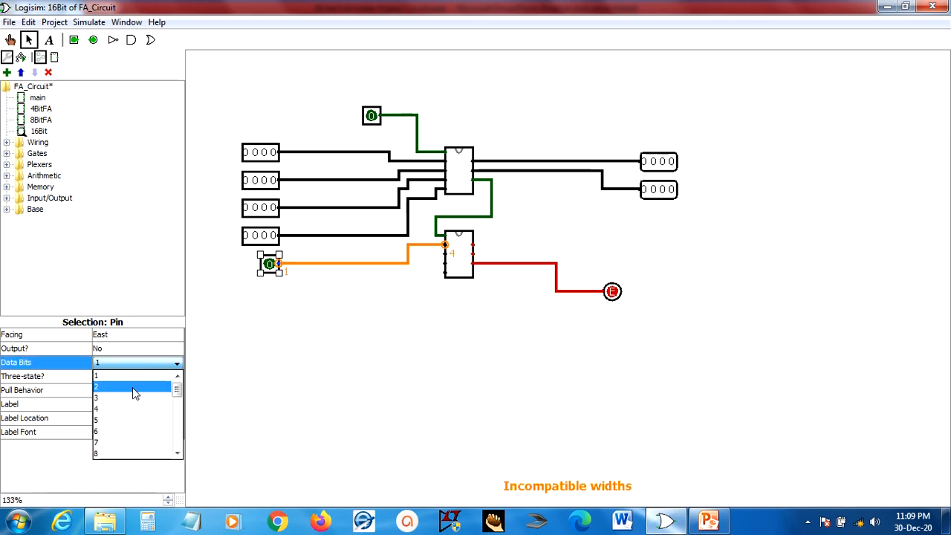
{"action": "left_click", "coordinate": [125, 407]}
Step: Add a sixth 4-bit input pin below the fifth and wire it to the lower 8BitFA block's third input
{"action": "left_click", "coordinate": [73, 39]}
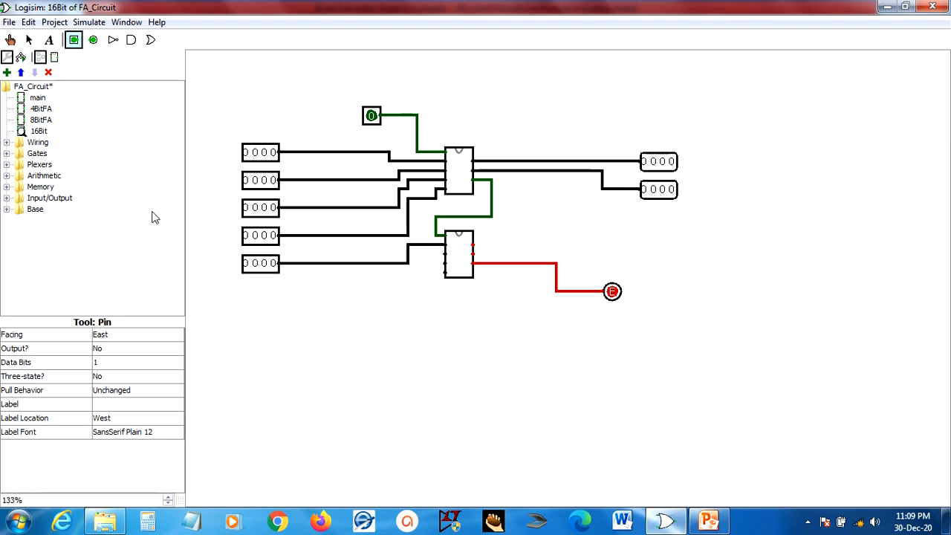
{"action": "left_click", "coordinate": [272, 291]}
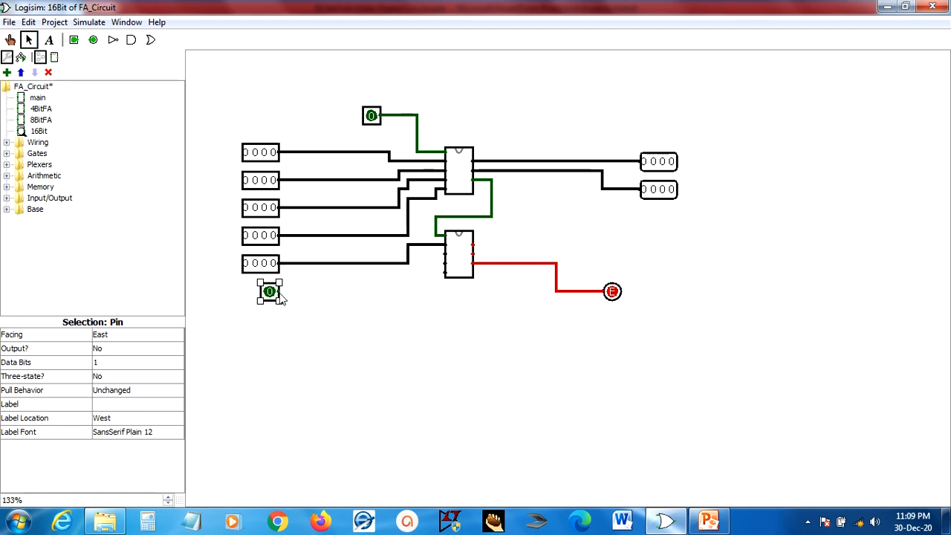
{"action": "mouse_move", "coordinate": [281, 291]}
{"action": "left_mouse_down"}
{"action": "mouse_move", "coordinate": [418, 290]}
{"action": "mouse_move", "coordinate": [416, 264]}
{"action": "mouse_move", "coordinate": [444, 254]}
{"action": "left_mouse_up"}
{"action": "left_click", "coordinate": [135, 362]}
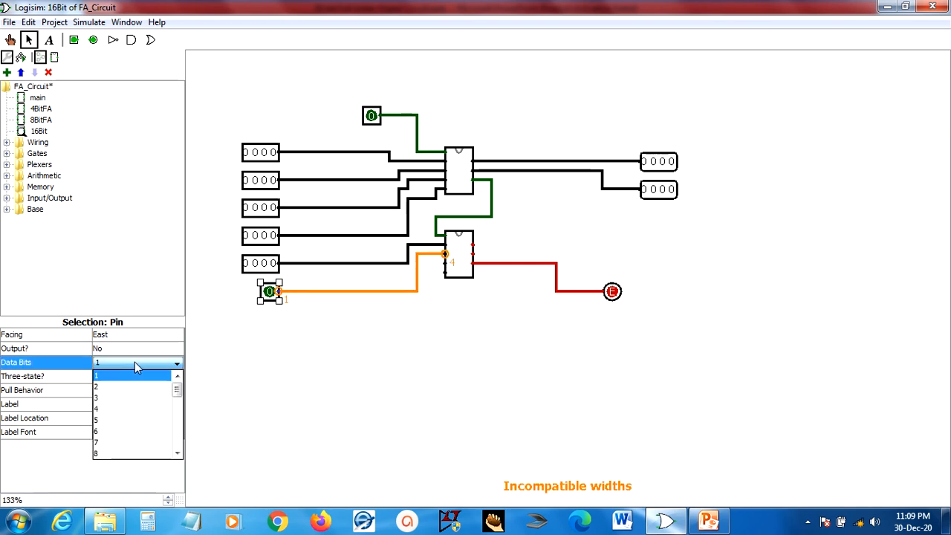
{"action": "left_click", "coordinate": [121, 408]}
{"action": "left_click", "coordinate": [379, 337]}
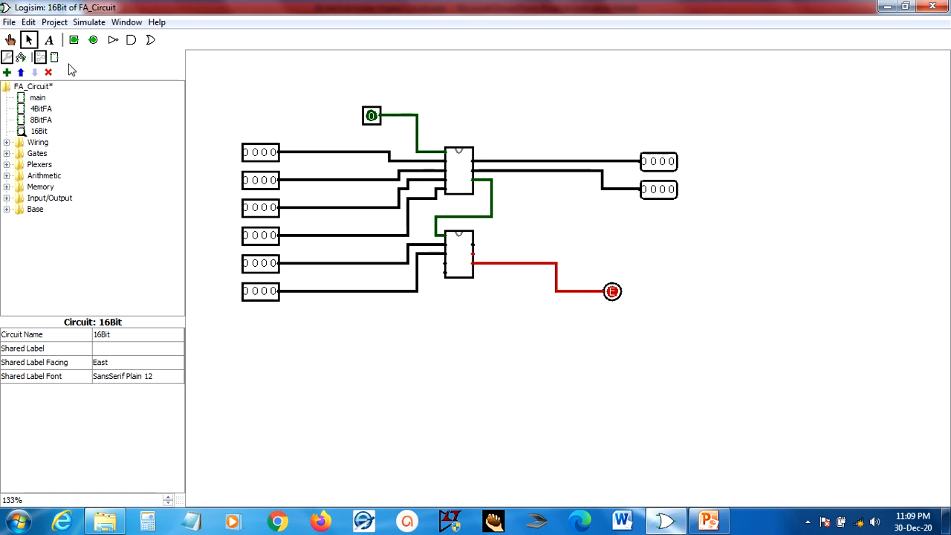
Step: Add a seventh 4-bit input pin below the sixth and wire it to the lower 8BitFA block's fourth input
{"action": "left_click", "coordinate": [74, 41]}
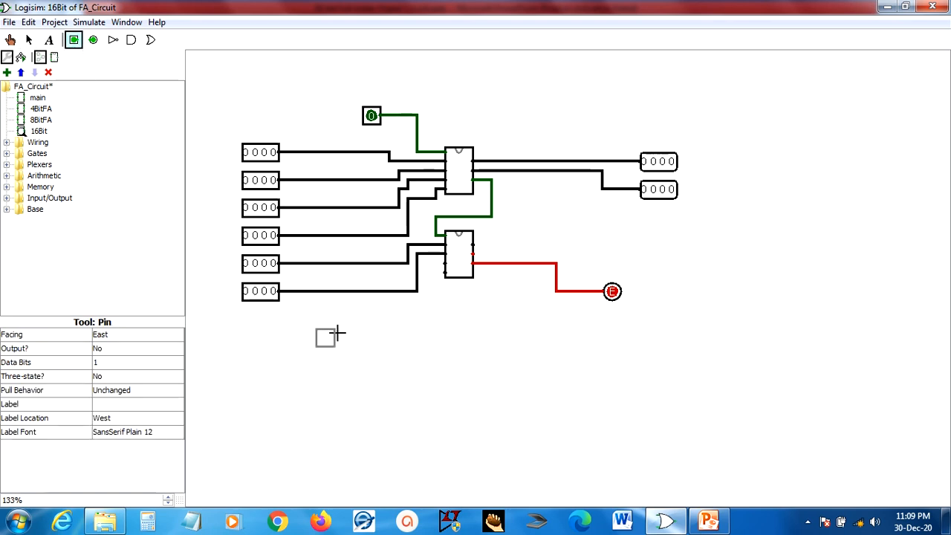
{"action": "left_click", "coordinate": [281, 320]}
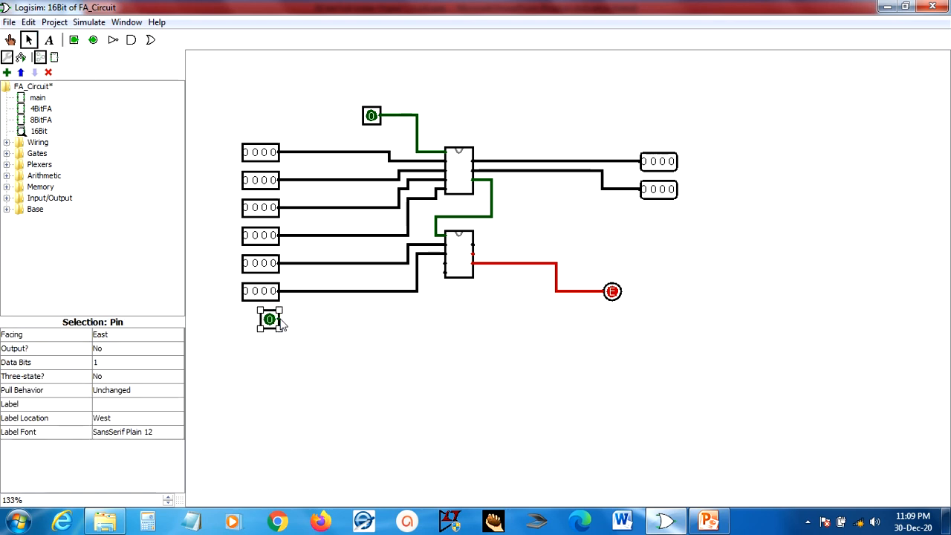
{"action": "mouse_move", "coordinate": [280, 319]}
{"action": "left_mouse_down"}
{"action": "mouse_move", "coordinate": [437, 320]}
{"action": "mouse_move", "coordinate": [434, 278]}
{"action": "mouse_move", "coordinate": [444, 264]}
{"action": "left_mouse_up"}
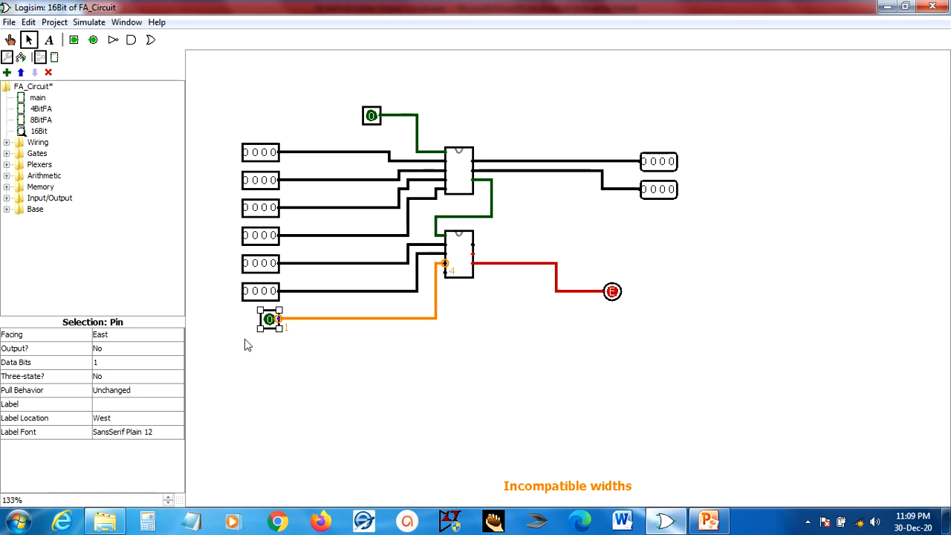
{"action": "left_click", "coordinate": [121, 364]}
{"action": "left_click", "coordinate": [117, 403]}
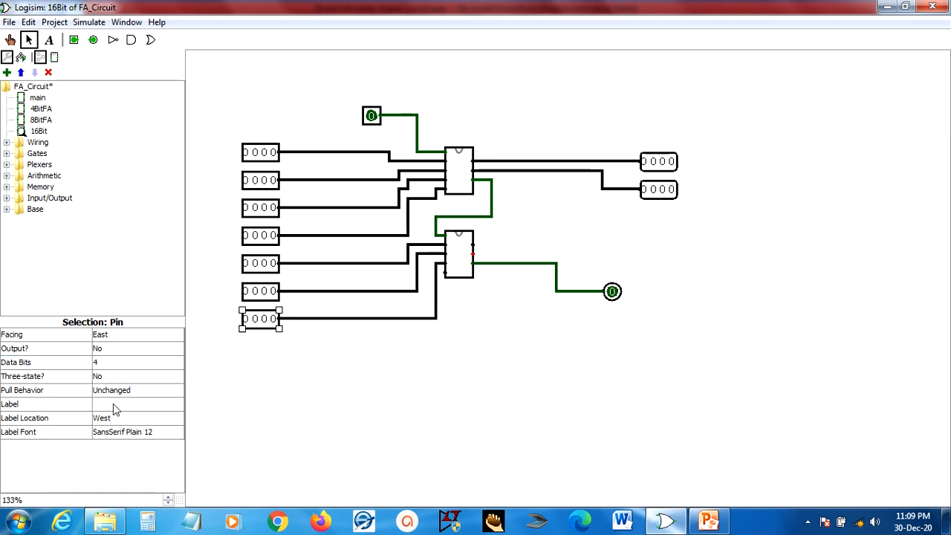
{"action": "left_click_drag", "start_coordinate": [436, 300], "coordinate": [430, 312]}
{"action": "left_click", "coordinate": [429, 301]}
{"action": "key", "text": "Delete"}
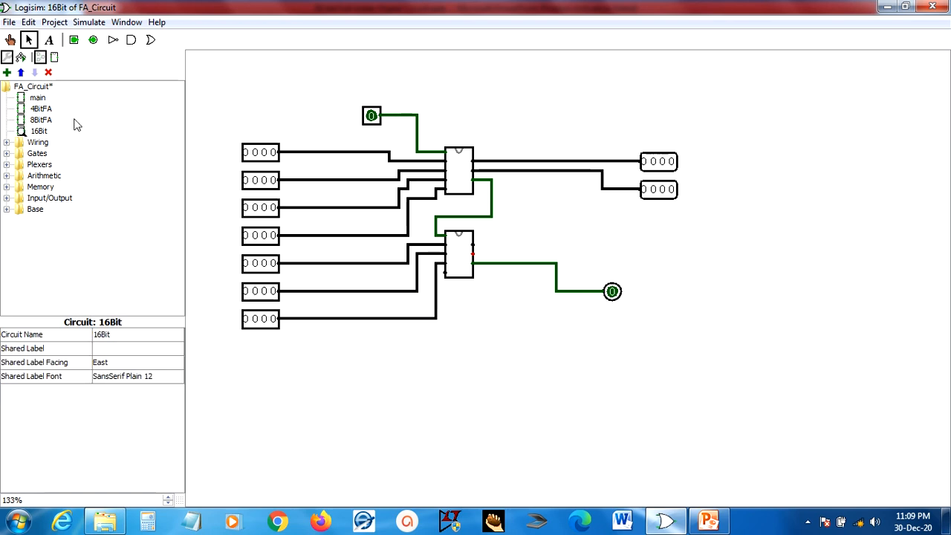
Step: Add an eighth input pin below the seventh and wire it to the lower 8BitFA block's lowest input
{"action": "left_click", "coordinate": [75, 40]}
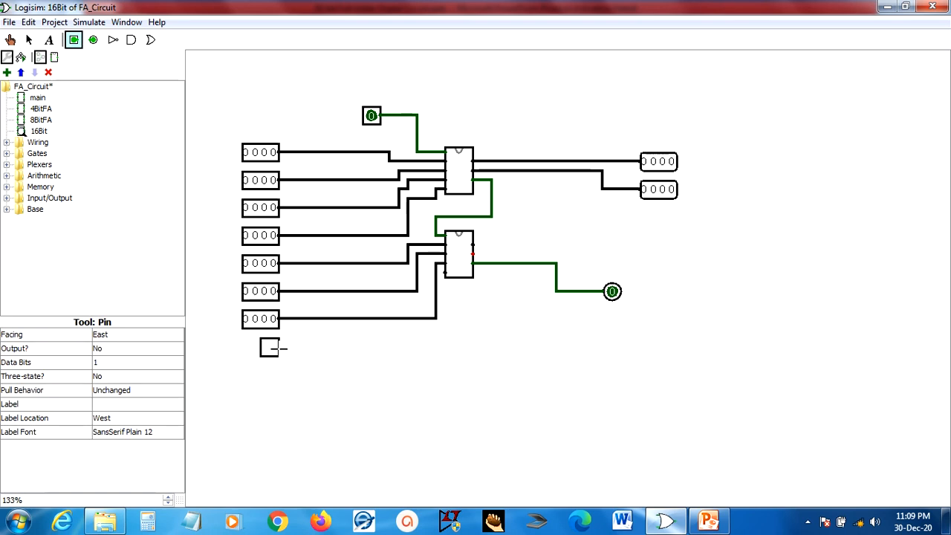
{"action": "left_click", "coordinate": [280, 347]}
{"action": "left_click_drag", "start_coordinate": [281, 347], "coordinate": [447, 340]}
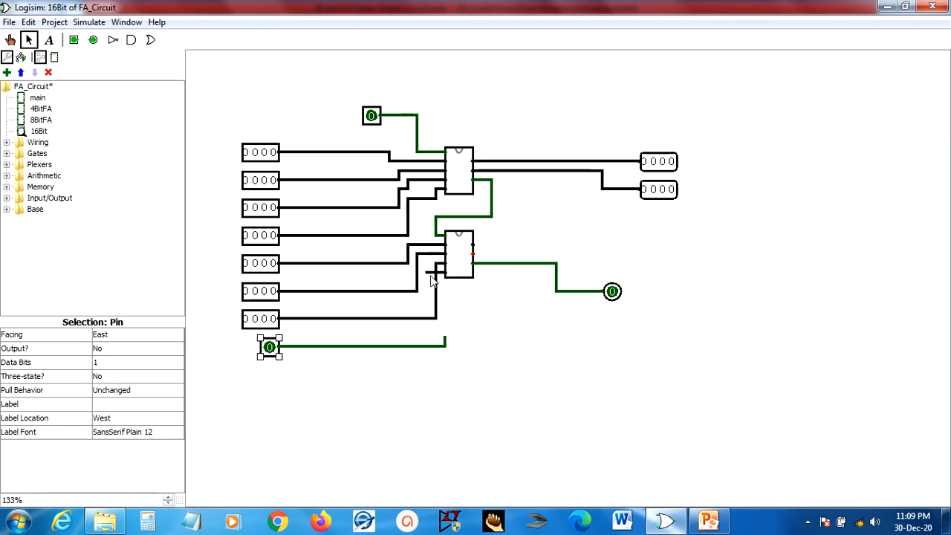
{"action": "left_click_drag", "start_coordinate": [422, 321], "coordinate": [425, 346]}
Step: Delete the two leftover wire segments at the end of the eighth input pin's horizontal wire
{"action": "left_click", "coordinate": [438, 347]}
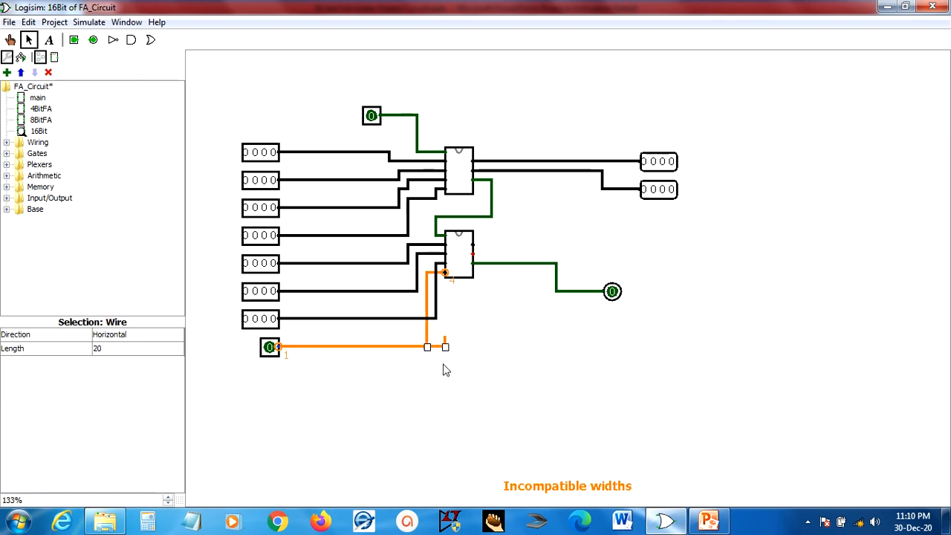
{"action": "key", "text": "Delete"}
{"action": "left_click", "coordinate": [445, 344]}
{"action": "key", "text": "Delete"}
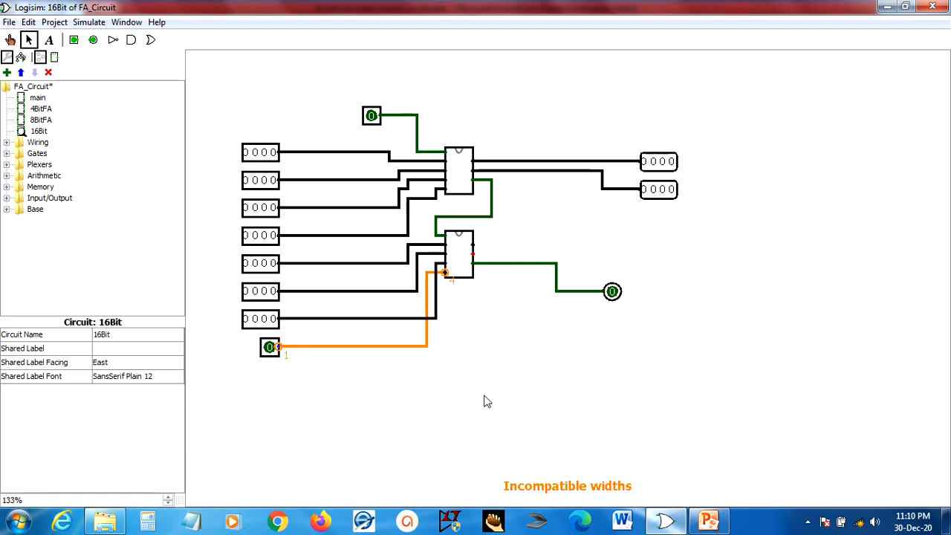
Step: Set the eighth input pin's data bits to 4
{"action": "left_click", "coordinate": [274, 351]}
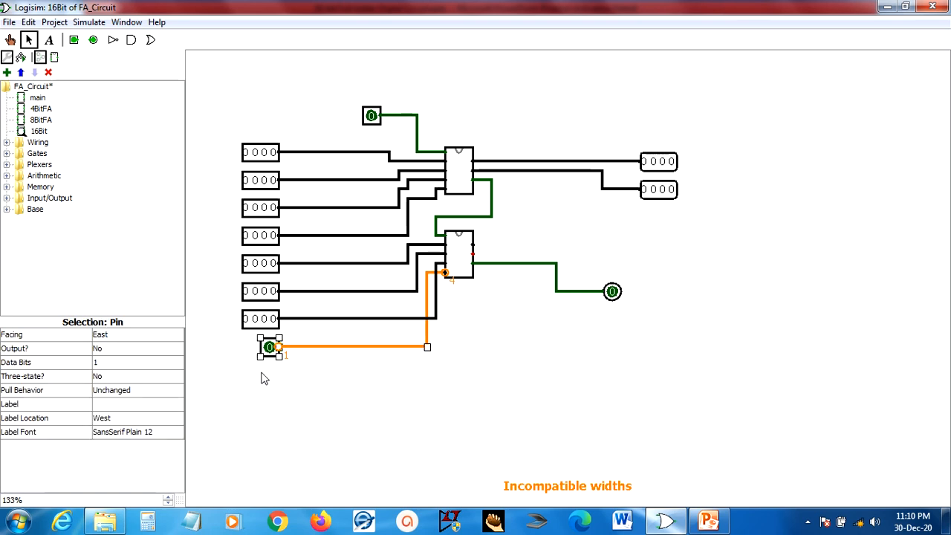
{"action": "left_click", "coordinate": [131, 361]}
{"action": "left_click", "coordinate": [117, 408]}
{"action": "left_click", "coordinate": [354, 405]}
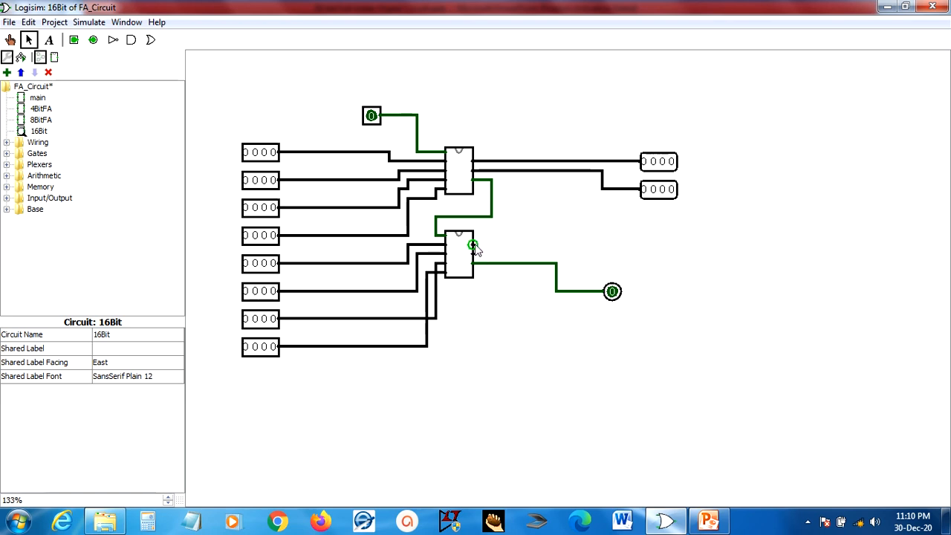
Step: Add a third 4-bit output pin below the other two and wire it to the lower 8BitFA block's first output
{"action": "left_click", "coordinate": [93, 39]}
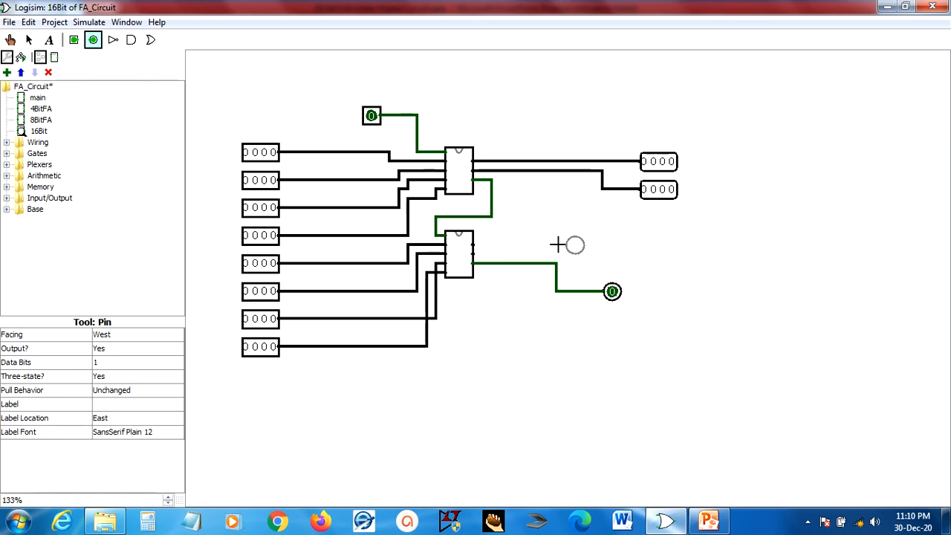
{"action": "left_click", "coordinate": [656, 237]}
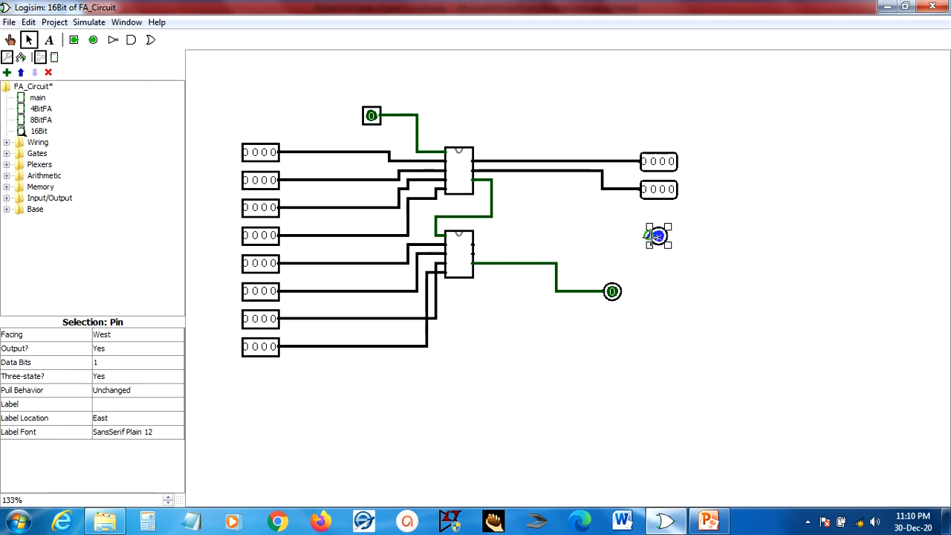
{"action": "left_click_drag", "start_coordinate": [472, 245], "coordinate": [648, 237]}
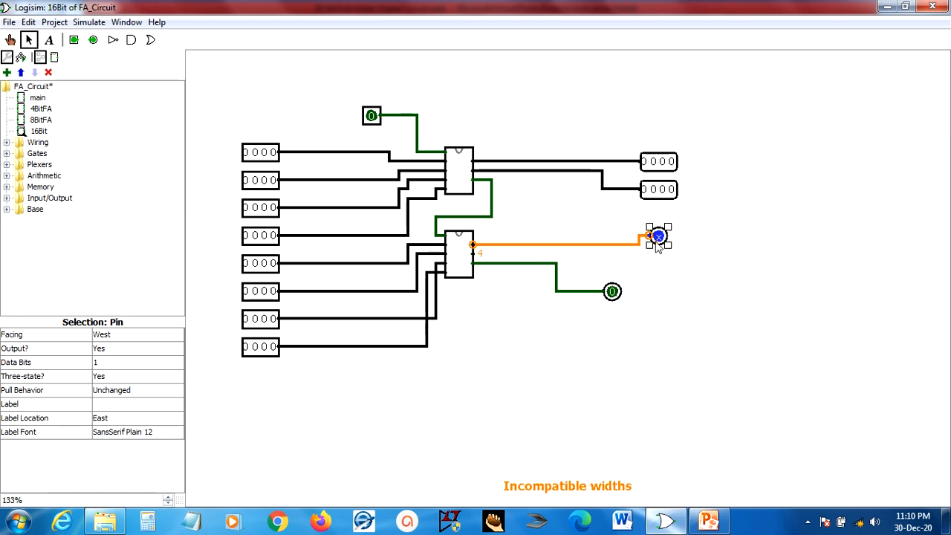
{"action": "left_click", "coordinate": [131, 364]}
{"action": "left_click", "coordinate": [116, 408]}
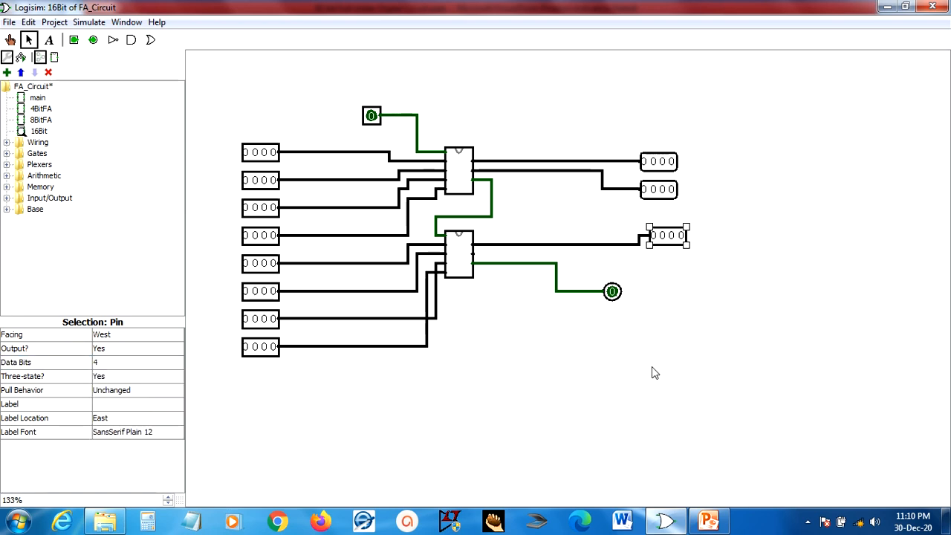
Step: Add a fourth 4-bit output pin below the third and wire it to the lower 8BitFA block's second output
{"action": "left_click", "coordinate": [667, 236]}
{"action": "left_click", "coordinate": [92, 40]}
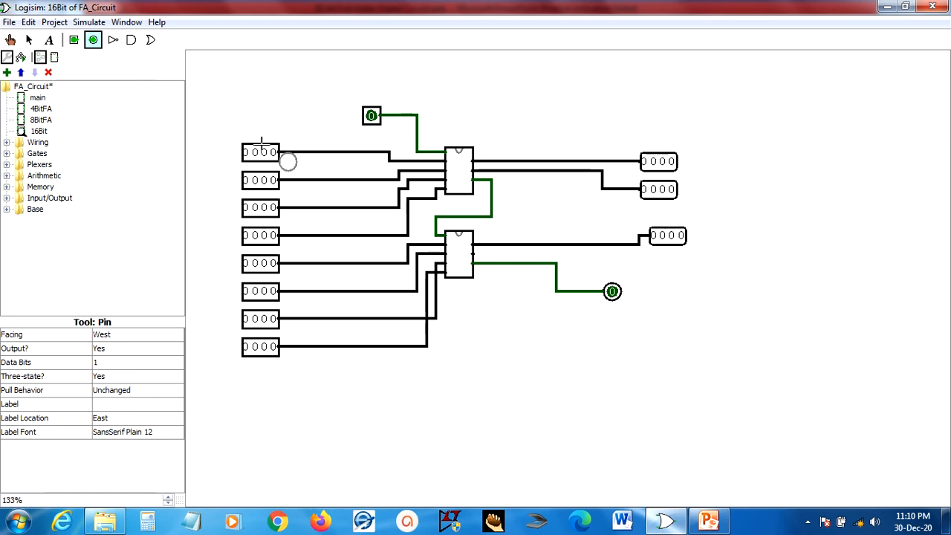
{"action": "left_click", "coordinate": [665, 264]}
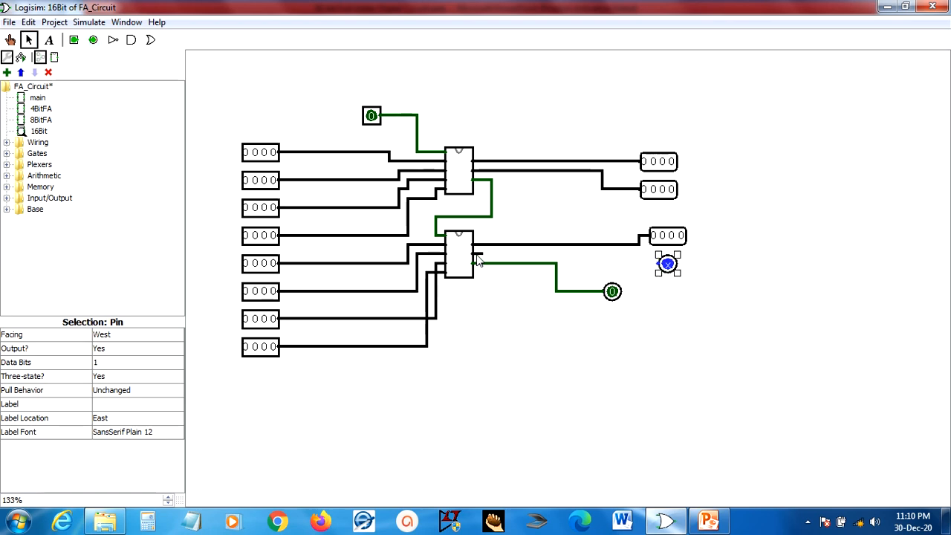
{"action": "left_click_drag", "start_coordinate": [477, 255], "coordinate": [666, 266]}
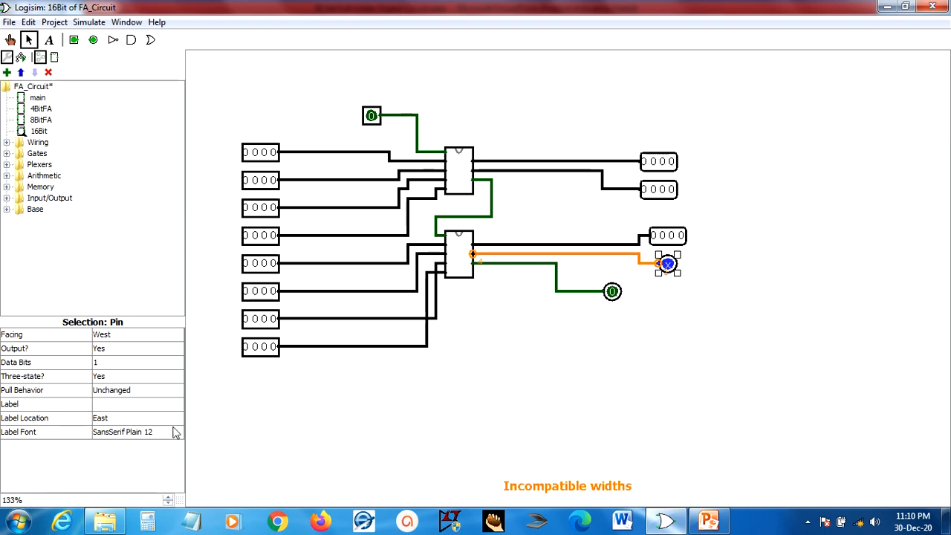
{"action": "left_click", "coordinate": [130, 363]}
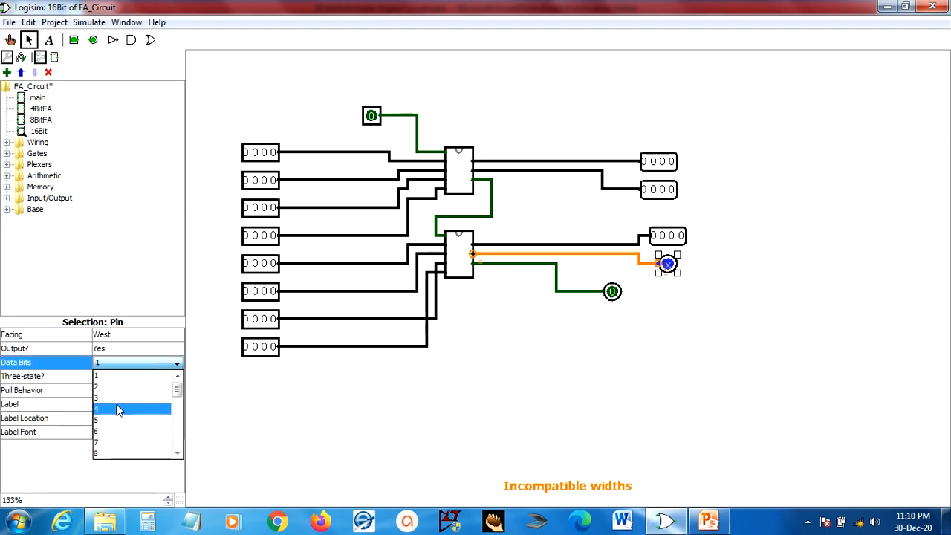
{"action": "left_click", "coordinate": [118, 408]}
{"action": "left_click", "coordinate": [579, 388]}
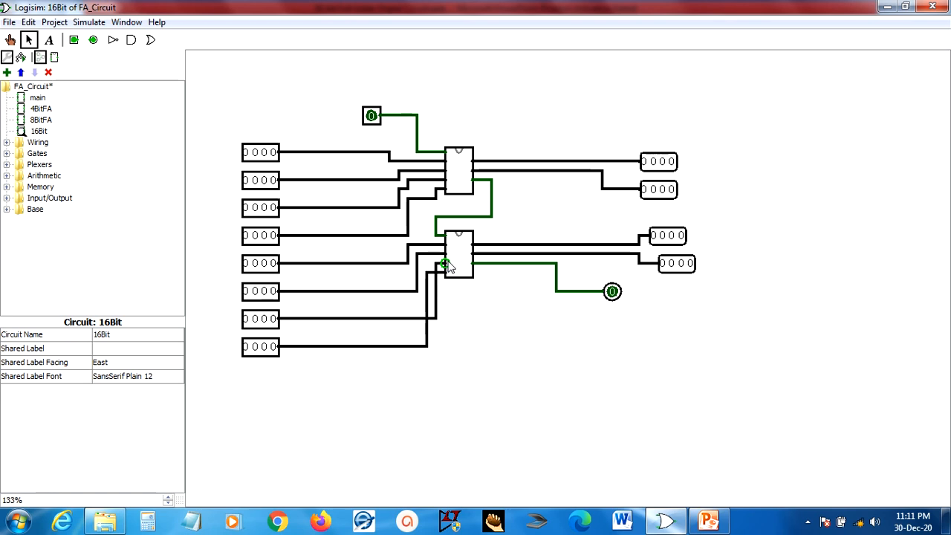
Step: Label the first 4-bit input pin A4_0to3 and set its label font to bold
{"action": "left_click", "coordinate": [259, 154]}
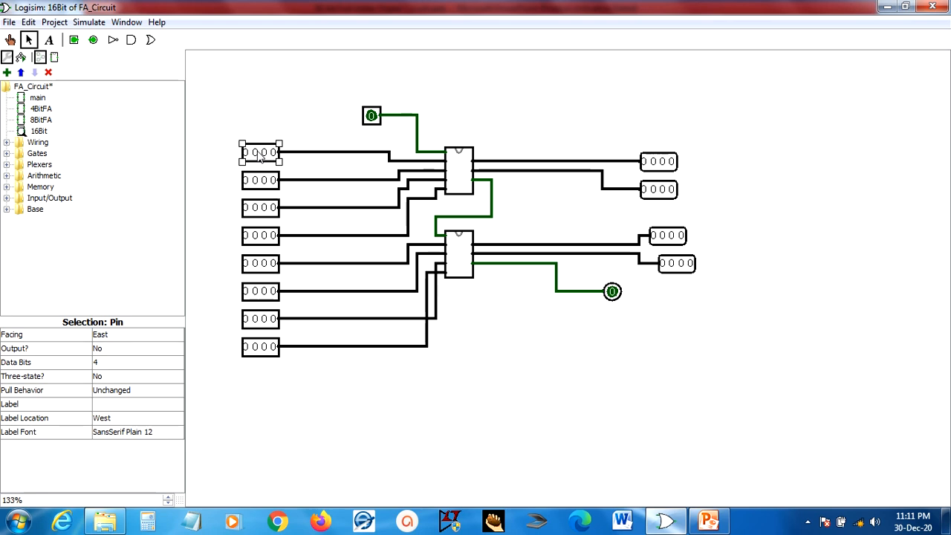
{"action": "left_click", "coordinate": [106, 404]}
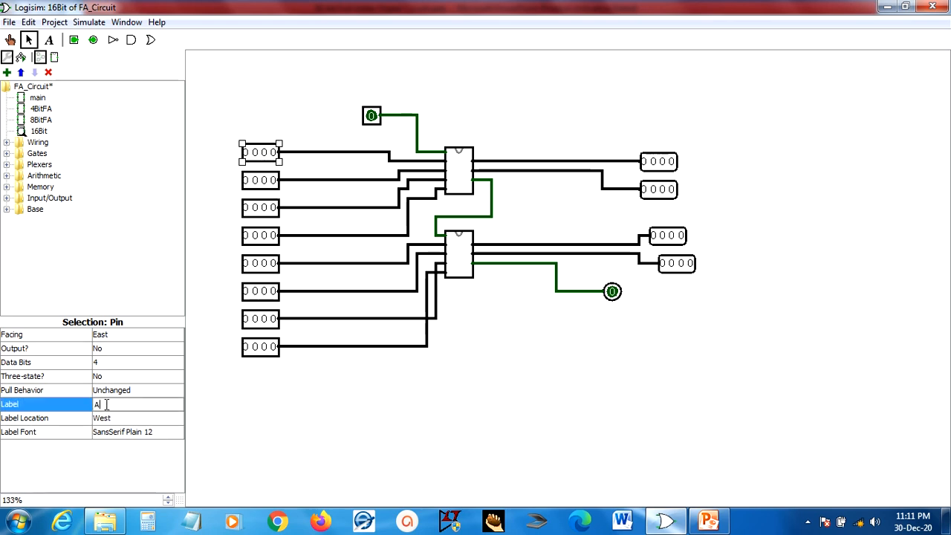
{"action": "type", "text": "A4_0to3"}
{"action": "left_click", "coordinate": [151, 431]}
{"action": "left_click", "coordinate": [198, 60]}
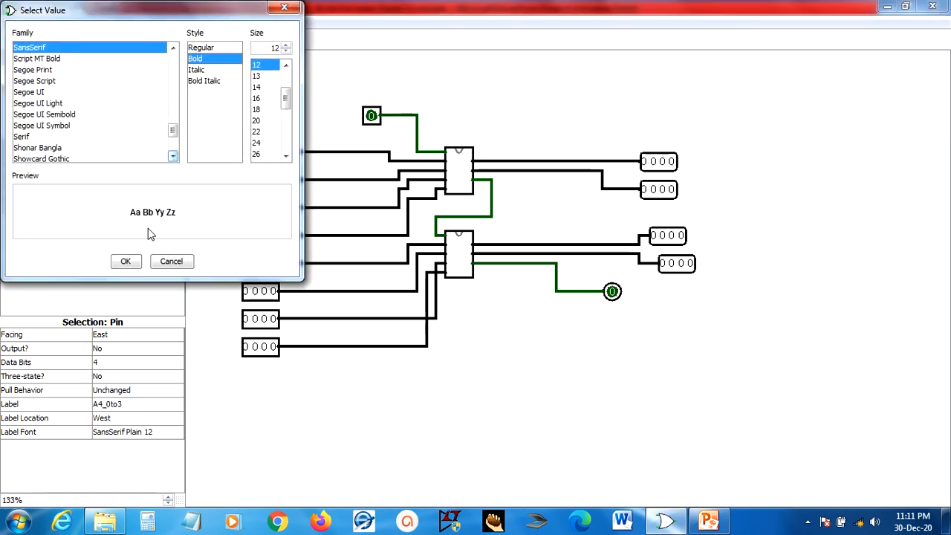
{"action": "left_click", "coordinate": [124, 260]}
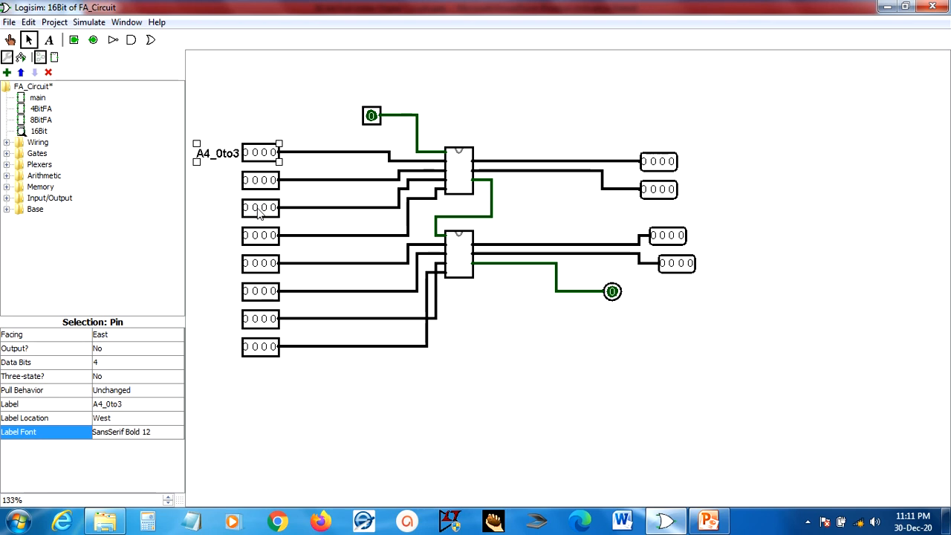
Step: Label the third 4-bit input pin A4_4to7 and make the label font bold
{"action": "left_click", "coordinate": [259, 210]}
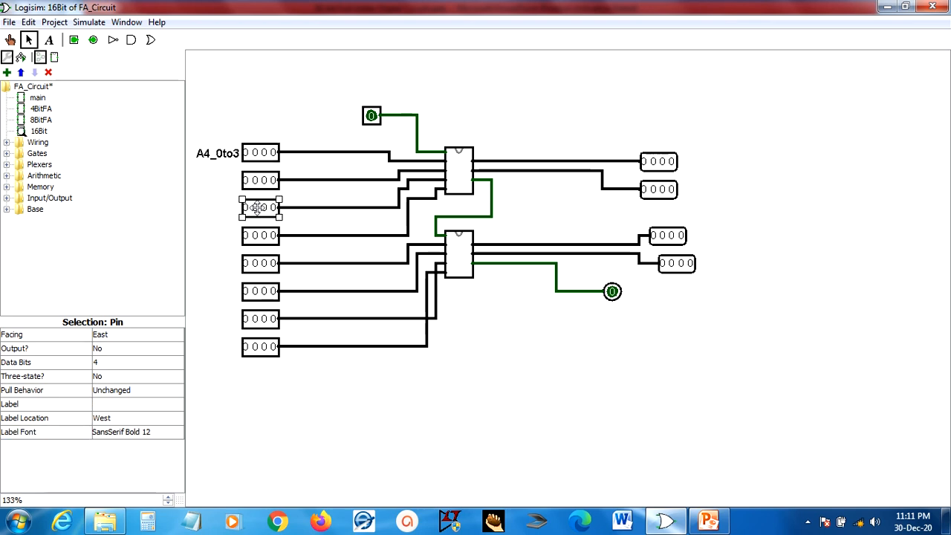
{"action": "left_click", "coordinate": [109, 403]}
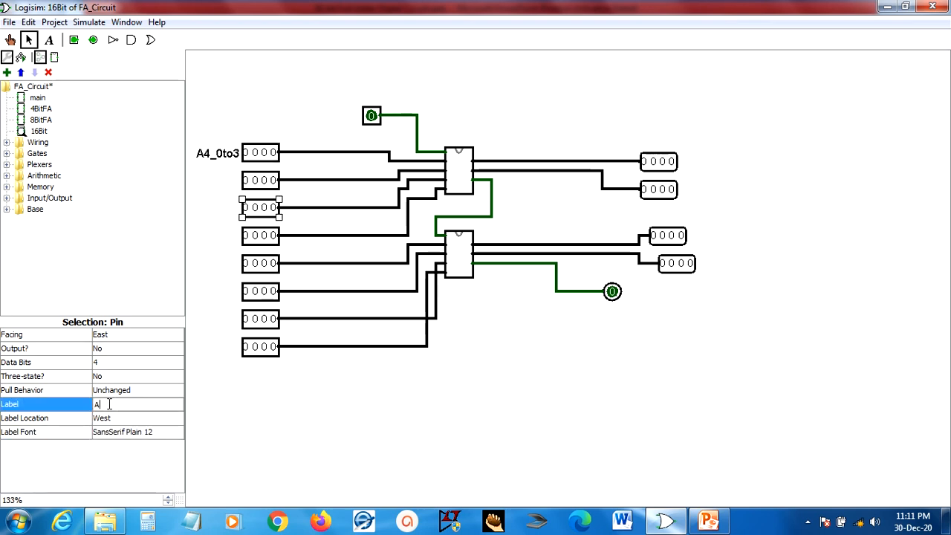
{"action": "type", "text": "A4"}
{"action": "type", "text": "_"}
{"action": "key", "text": "Return"}
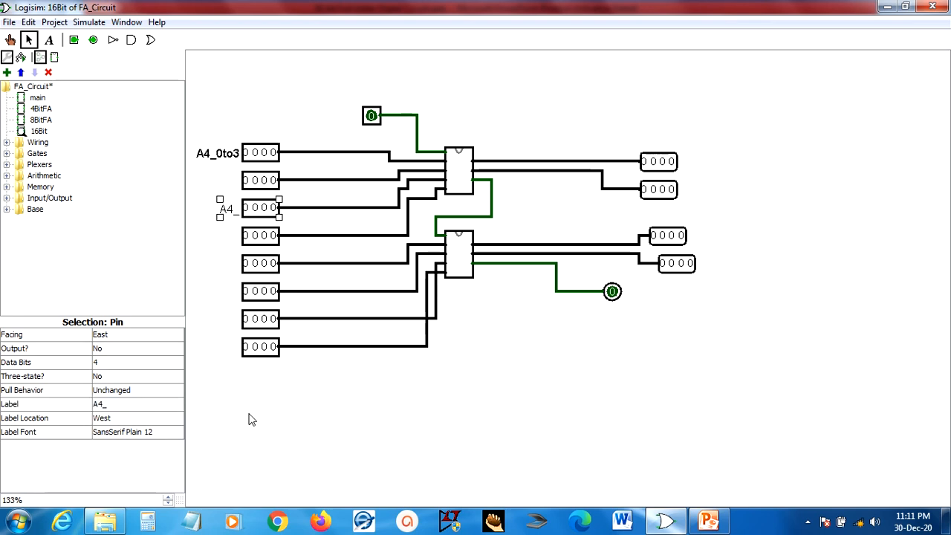
{"action": "left_click", "coordinate": [115, 404]}
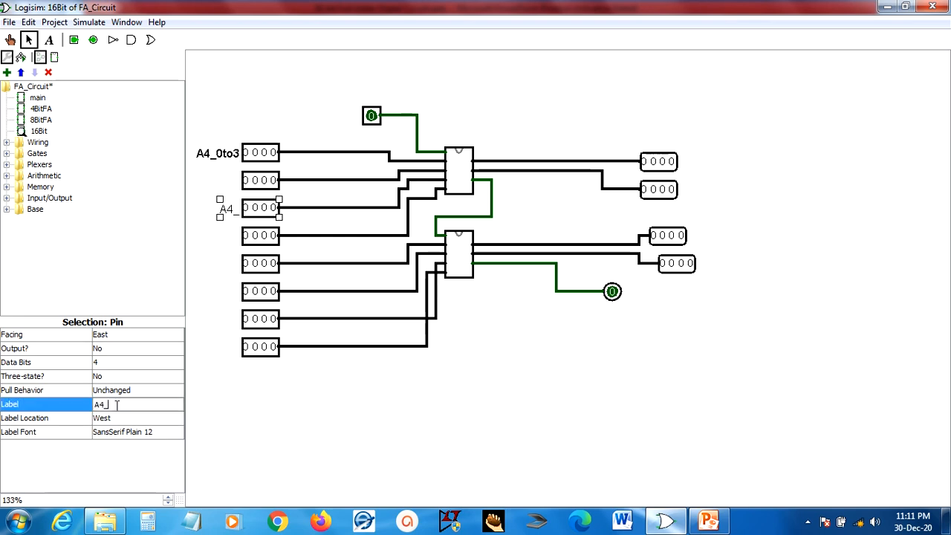
{"action": "type", "text": "4to7"}
{"action": "left_click", "coordinate": [143, 432]}
{"action": "left_click", "coordinate": [201, 59]}
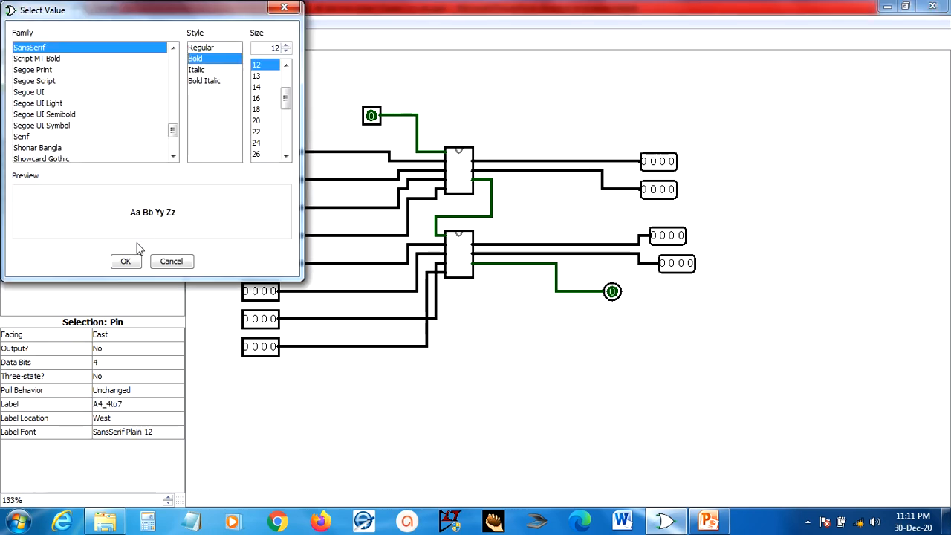
{"action": "left_click", "coordinate": [125, 261]}
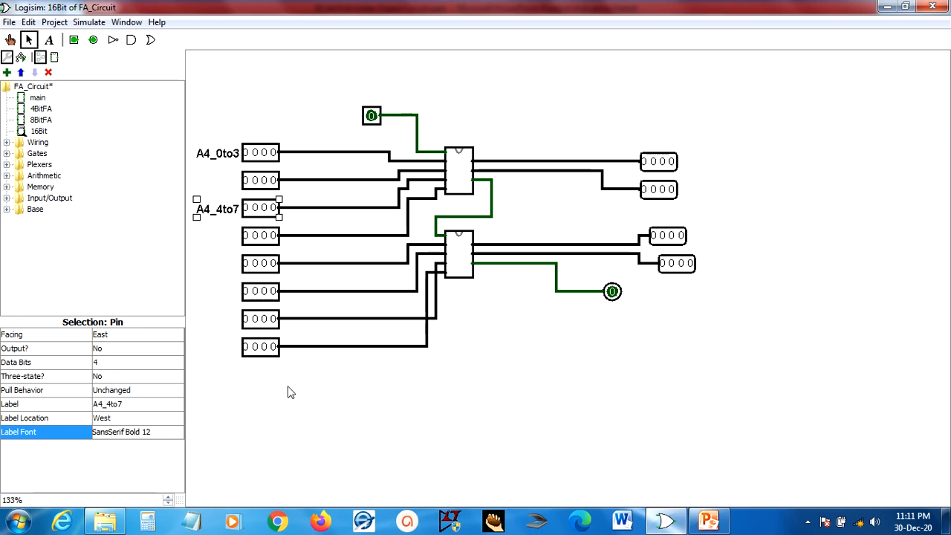
Step: Label the fifth 4-bit input pin A4_8to11 in a bold label font
{"action": "left_click", "coordinate": [250, 263]}
{"action": "left_click", "coordinate": [104, 404]}
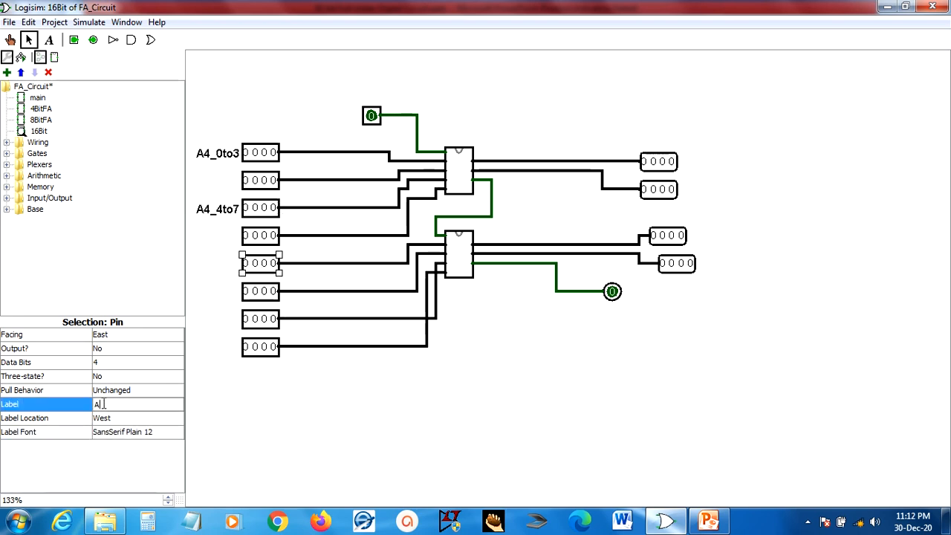
{"action": "type", "text": "A4_"}
{"action": "key", "text": "Return"}
{"action": "left_click", "coordinate": [128, 401]}
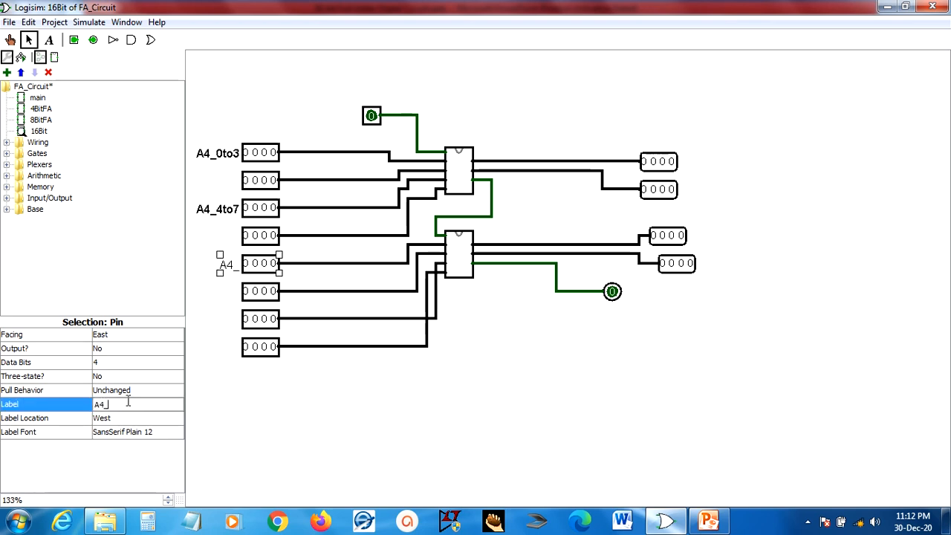
{"action": "type", "text": "8to11"}
{"action": "left_click", "coordinate": [122, 433]}
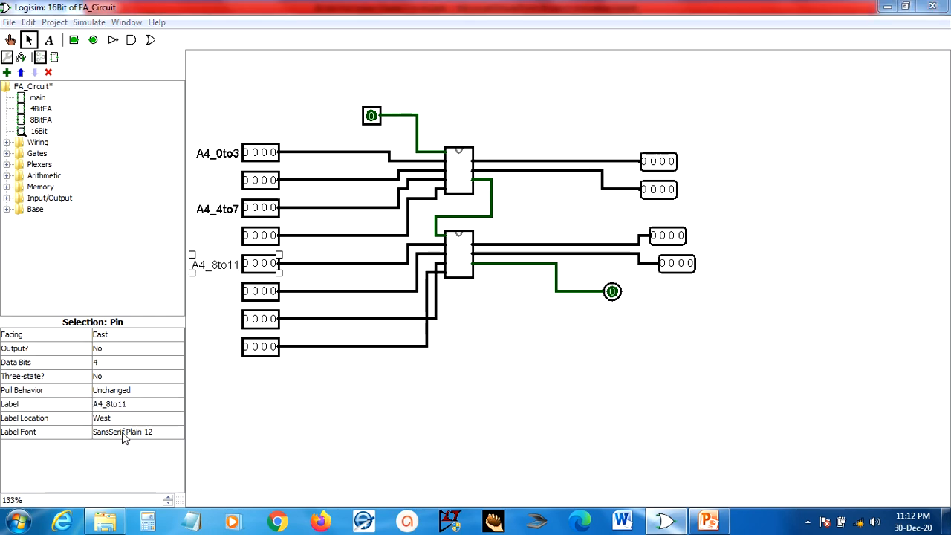
{"action": "left_click", "coordinate": [196, 58]}
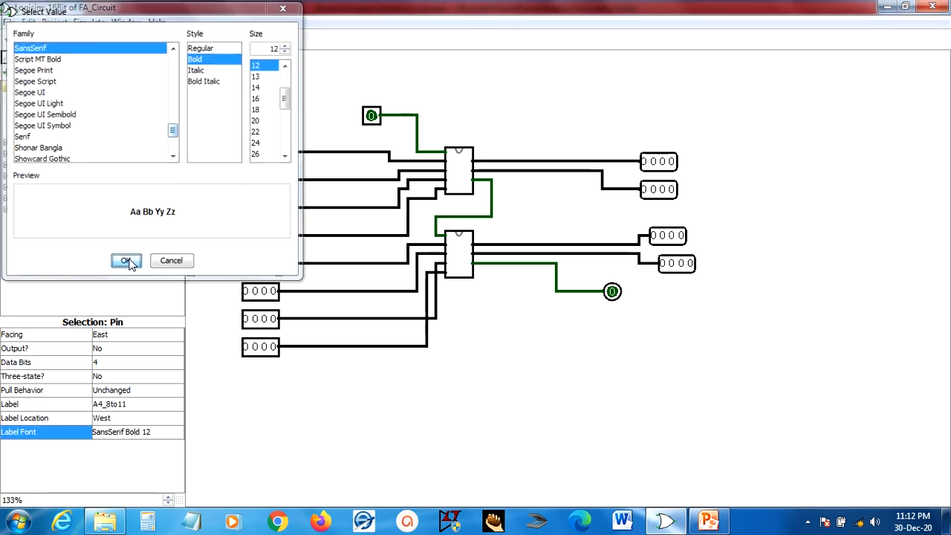
{"action": "left_click", "coordinate": [126, 261]}
Step: Label the seventh 4-bit input pin A4_12to15 in a bold label font
{"action": "left_click", "coordinate": [245, 320]}
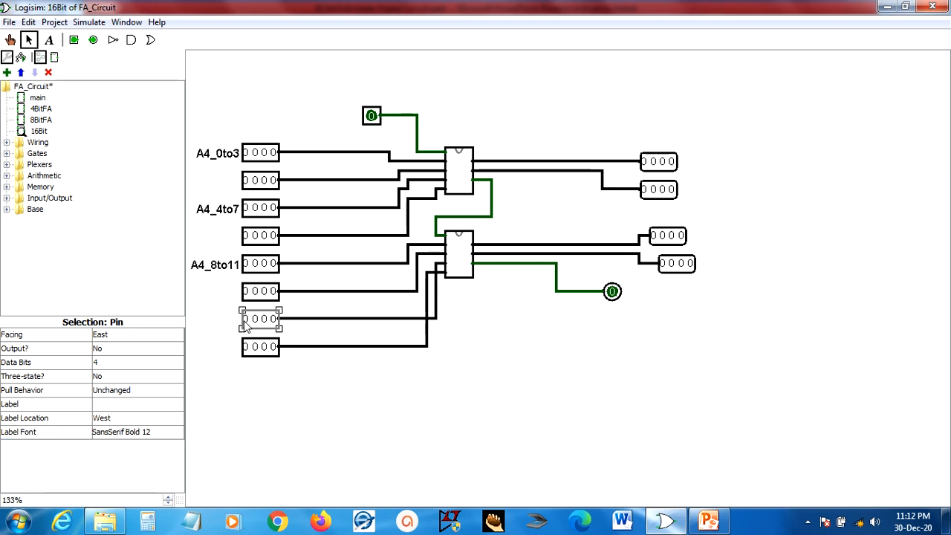
{"action": "left_click", "coordinate": [104, 403]}
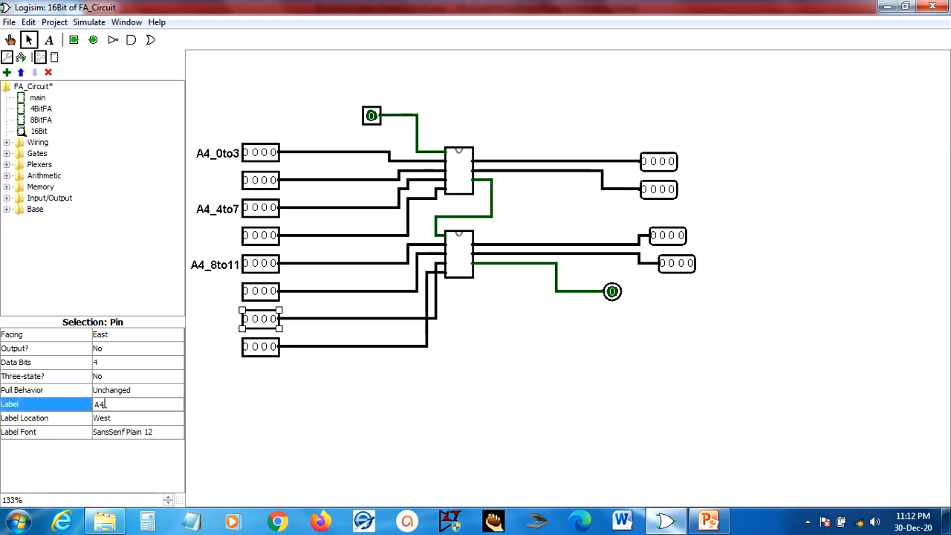
{"action": "type", "text": "A4_12to15"}
{"action": "key", "text": "Return"}
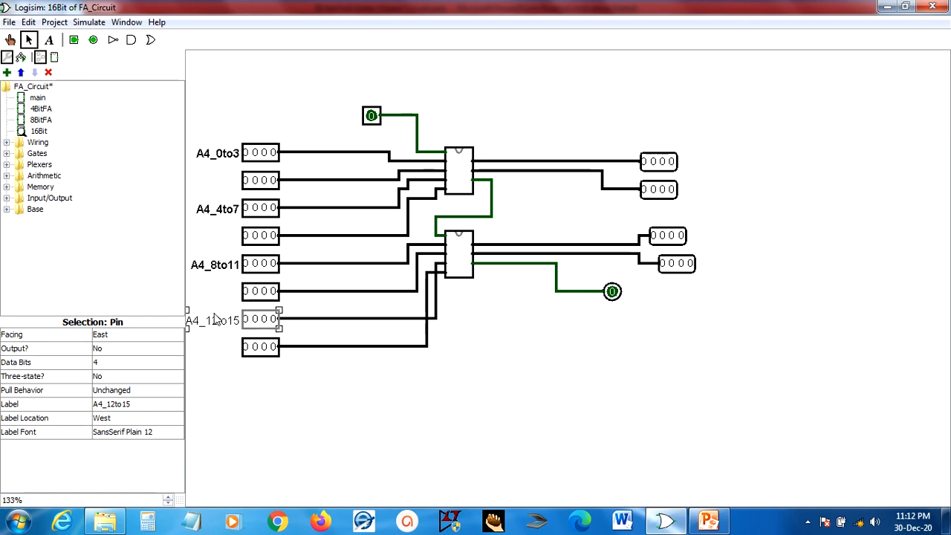
{"action": "left_click", "coordinate": [140, 432]}
{"action": "left_click", "coordinate": [195, 60]}
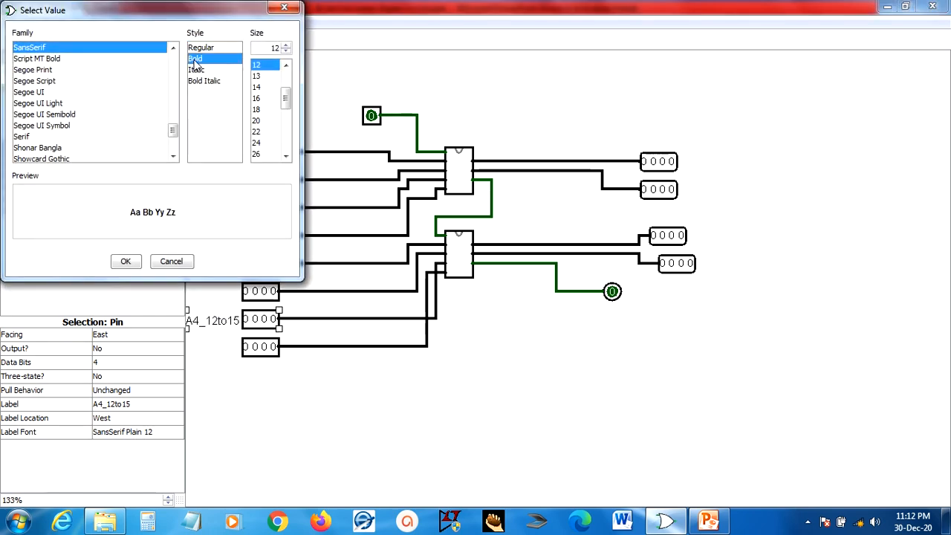
{"action": "left_click", "coordinate": [123, 261]}
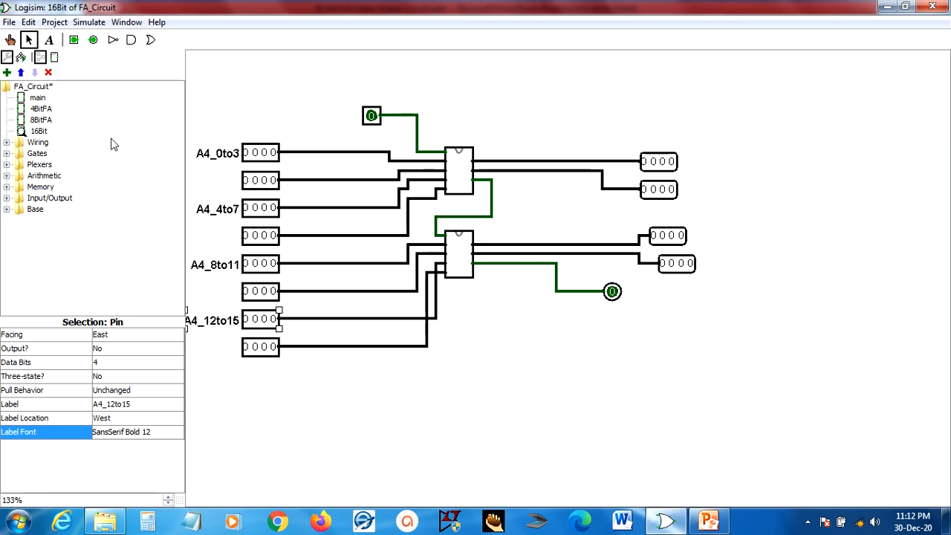
Step: Set all bits of the A4_0to3 input pin and the unlabelled pin below it to 1111
{"action": "left_click", "coordinate": [10, 40]}
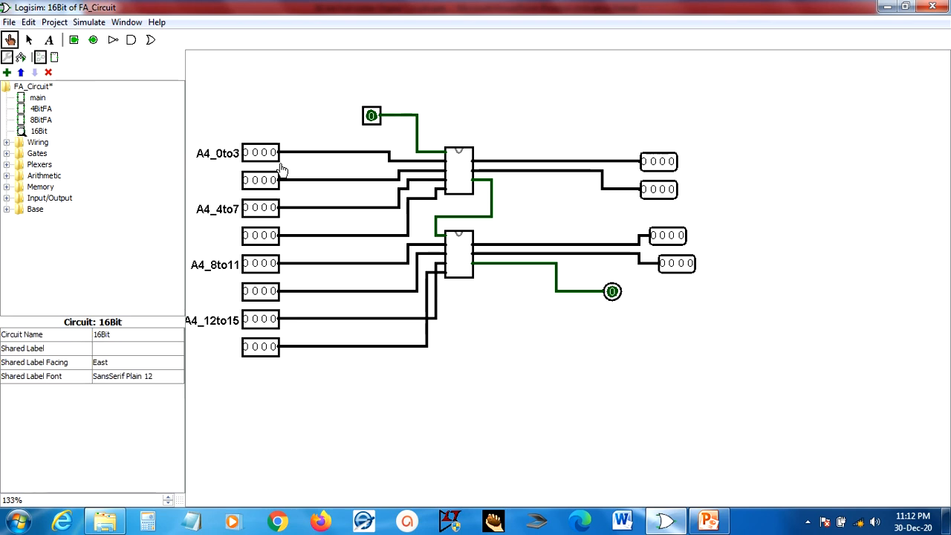
{"action": "left_click", "coordinate": [246, 153]}
{"action": "left_click", "coordinate": [253, 153]}
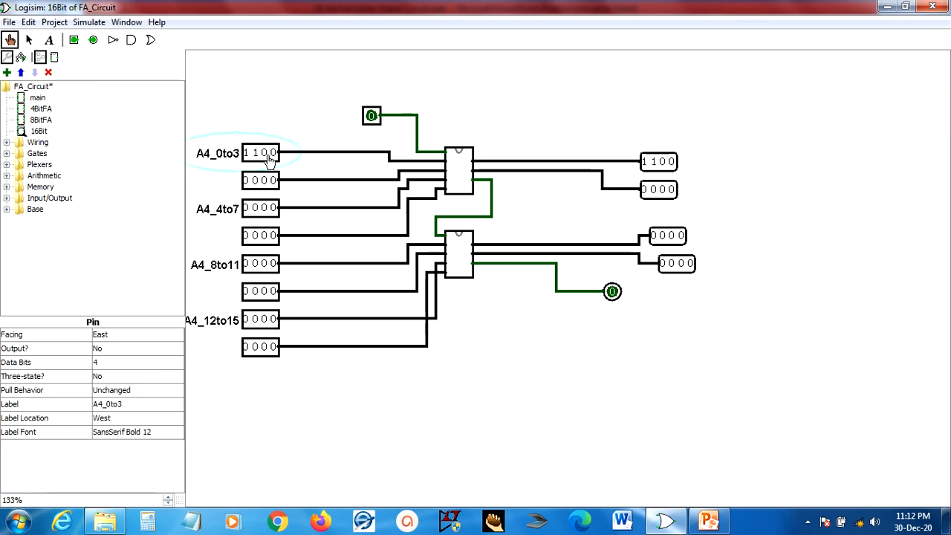
{"action": "left_click", "coordinate": [260, 153]}
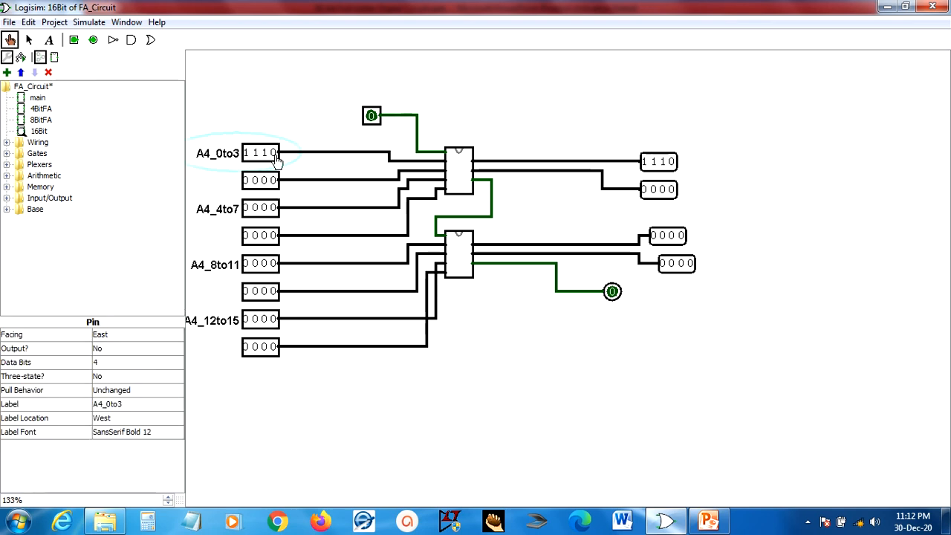
{"action": "left_click", "coordinate": [247, 181]}
{"action": "left_click", "coordinate": [253, 181]}
{"action": "left_click", "coordinate": [260, 180]}
{"action": "left_click", "coordinate": [266, 180]}
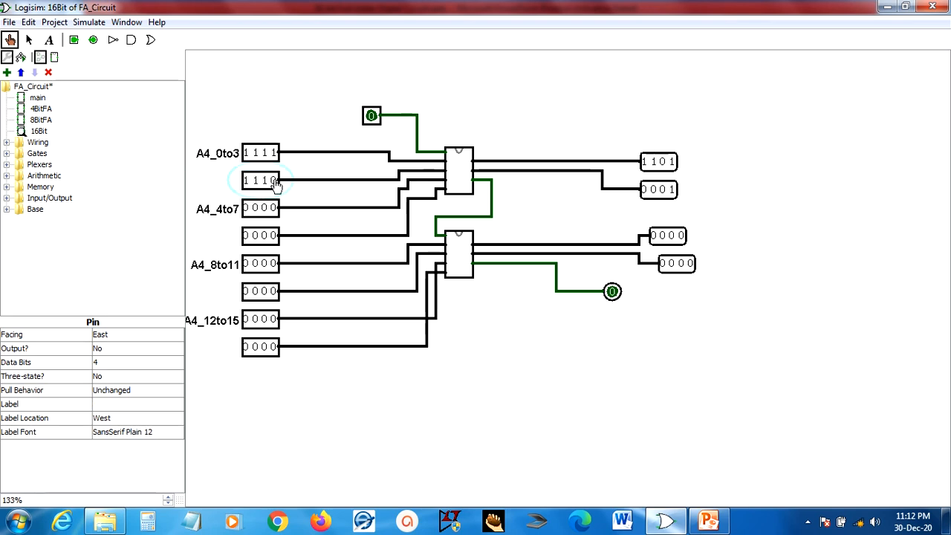
Step: Set all bits of the A4_4to7 input pin and the unlabelled pin below it to 1111
{"action": "left_click", "coordinate": [246, 208]}
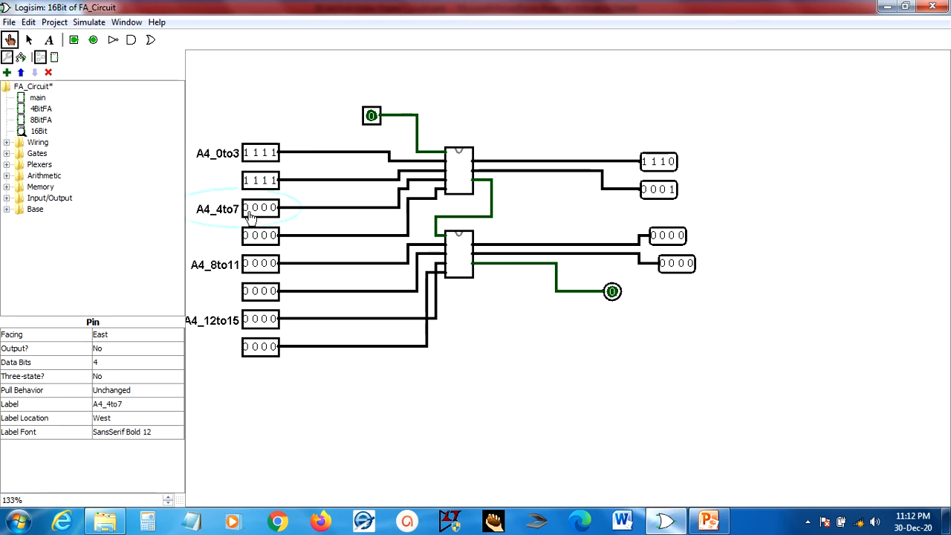
{"action": "left_click", "coordinate": [253, 208]}
{"action": "left_click", "coordinate": [260, 208]}
{"action": "left_click", "coordinate": [267, 208]}
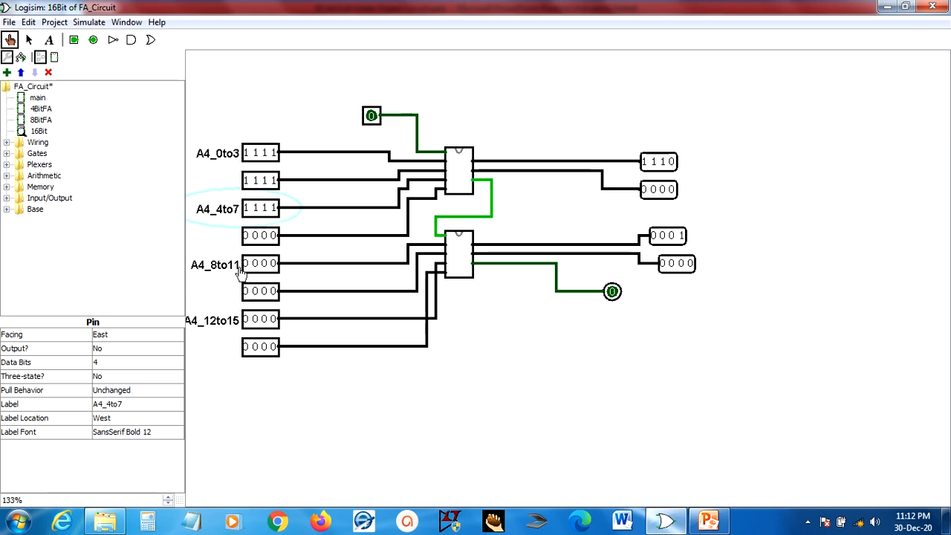
{"action": "left_click", "coordinate": [248, 237]}
{"action": "left_click", "coordinate": [254, 236]}
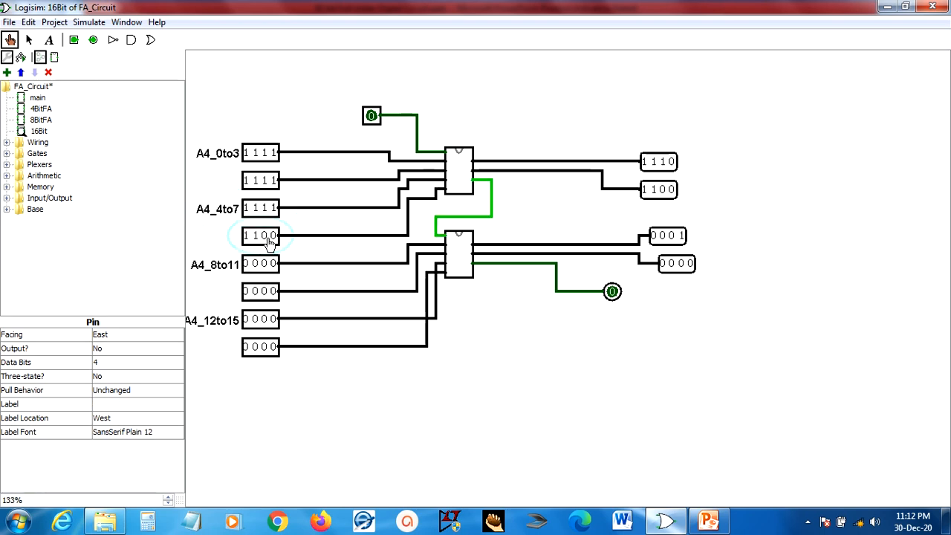
{"action": "left_click", "coordinate": [260, 236]}
{"action": "left_click", "coordinate": [267, 236]}
Step: Set all bits of the A4_8to11 input pin and the unlabelled pin below it to 1111
{"action": "left_click", "coordinate": [246, 264]}
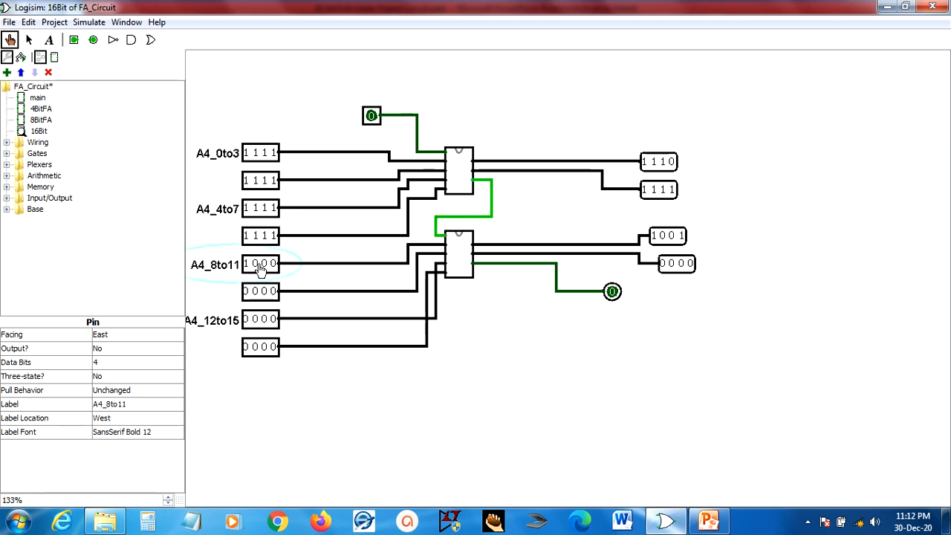
{"action": "left_click", "coordinate": [253, 263]}
{"action": "left_click", "coordinate": [260, 264]}
{"action": "left_click", "coordinate": [267, 263]}
{"action": "left_click", "coordinate": [248, 291]}
{"action": "left_click", "coordinate": [254, 291]}
{"action": "left_click", "coordinate": [266, 292]}
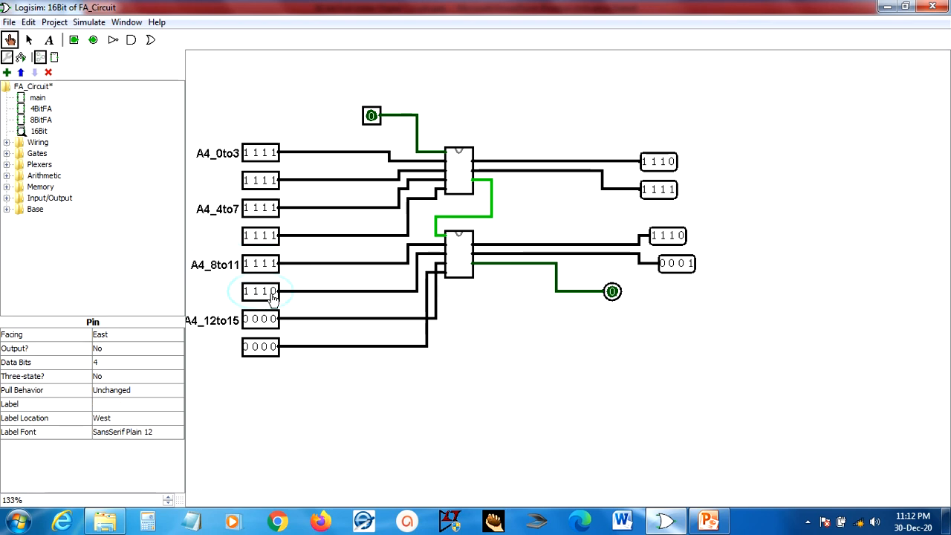
{"action": "left_click", "coordinate": [273, 292]}
Step: Set all bits of the A4_12to15 input pin and the unlabelled pin below it to 1111
{"action": "left_click", "coordinate": [247, 319]}
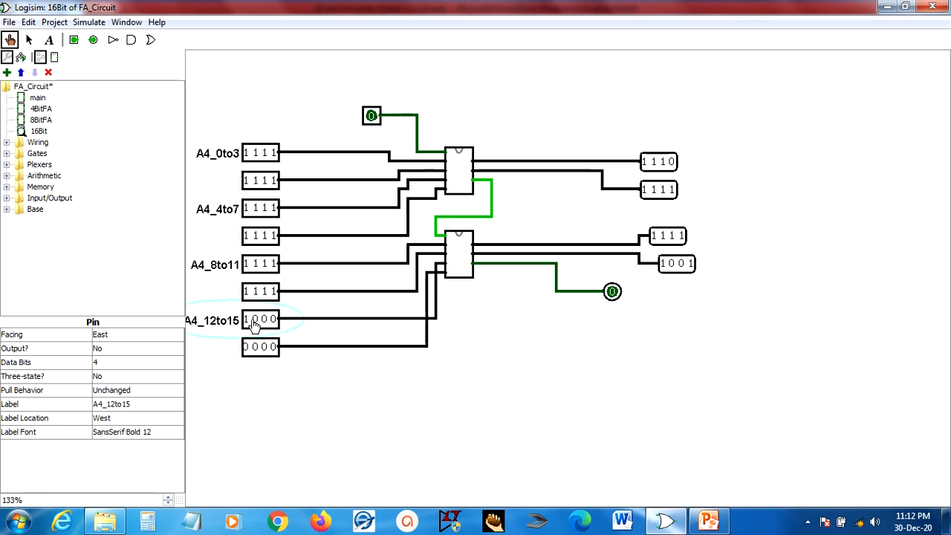
{"action": "left_click", "coordinate": [254, 319]}
{"action": "left_click", "coordinate": [266, 320]}
{"action": "left_click", "coordinate": [272, 319]}
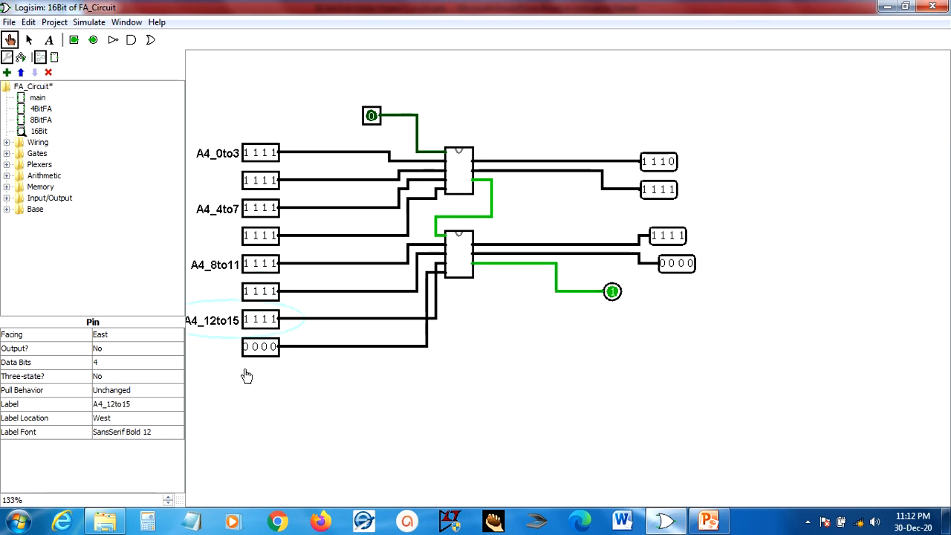
{"action": "left_click", "coordinate": [247, 347]}
{"action": "left_click", "coordinate": [254, 347]}
{"action": "left_click", "coordinate": [266, 347]}
{"action": "left_click", "coordinate": [273, 347]}
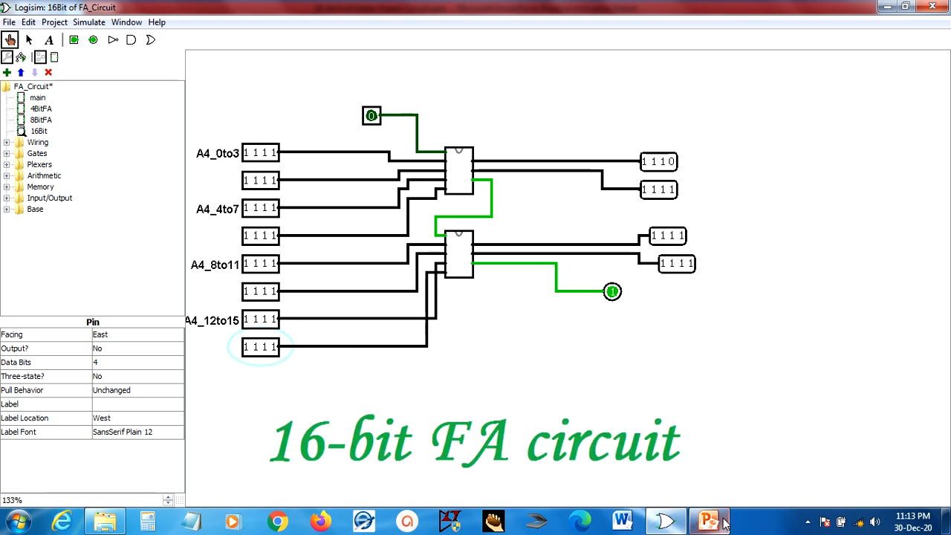
Step: Switch to the 16-bit Full Adder Digital Circuit presentation in PowerPoint and show slide 4, the 1-bit Full Adder Circuit
{"action": "mouse_move", "coordinate": [724, 522]}
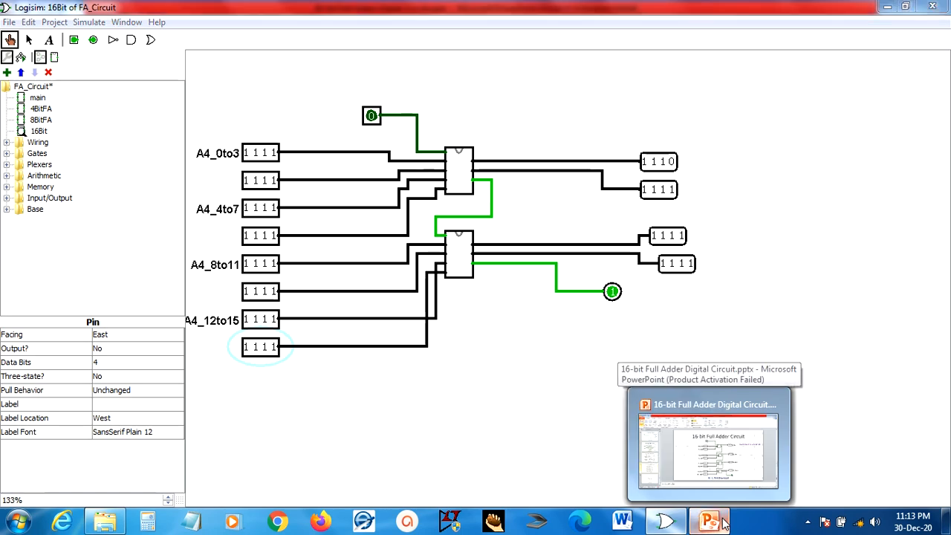
{"action": "left_click", "coordinate": [710, 520]}
{"action": "scroll", "coordinate": [100, 266], "scroll_direction": "up", "scroll_amount": 3}
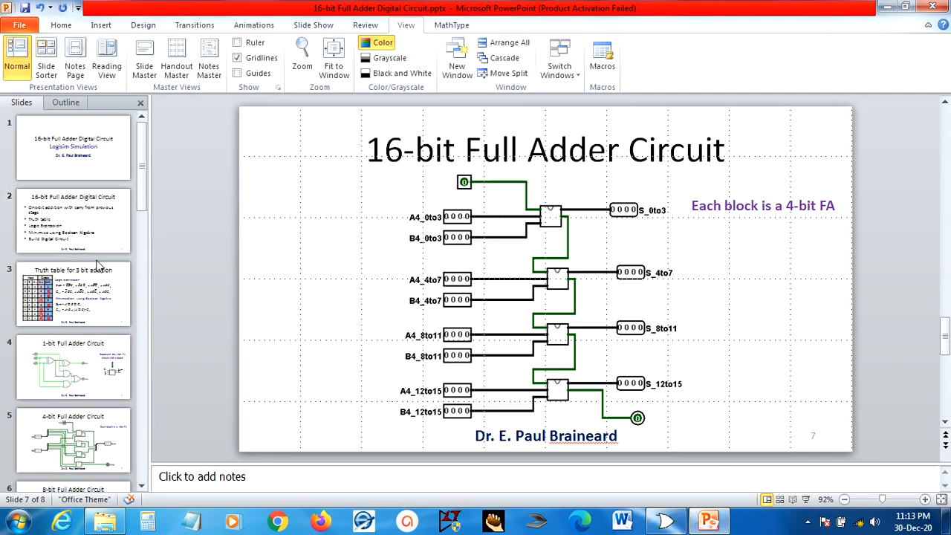
{"action": "left_click", "coordinate": [87, 365]}
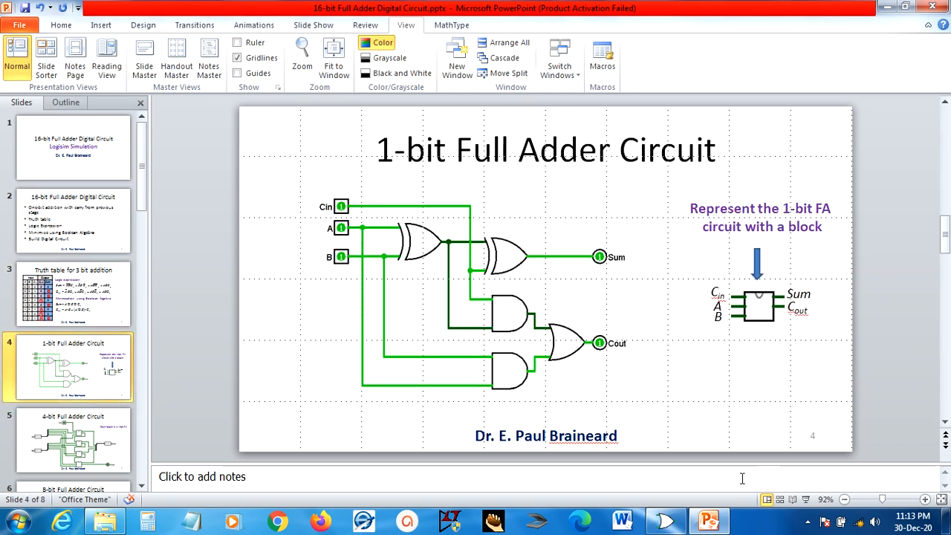